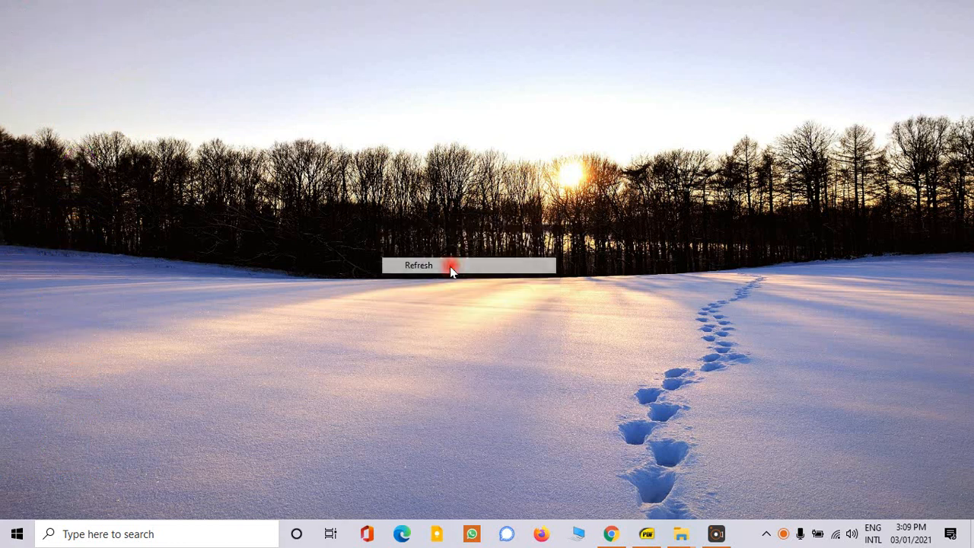
right_click(608, 226)
left_click(528, 270)
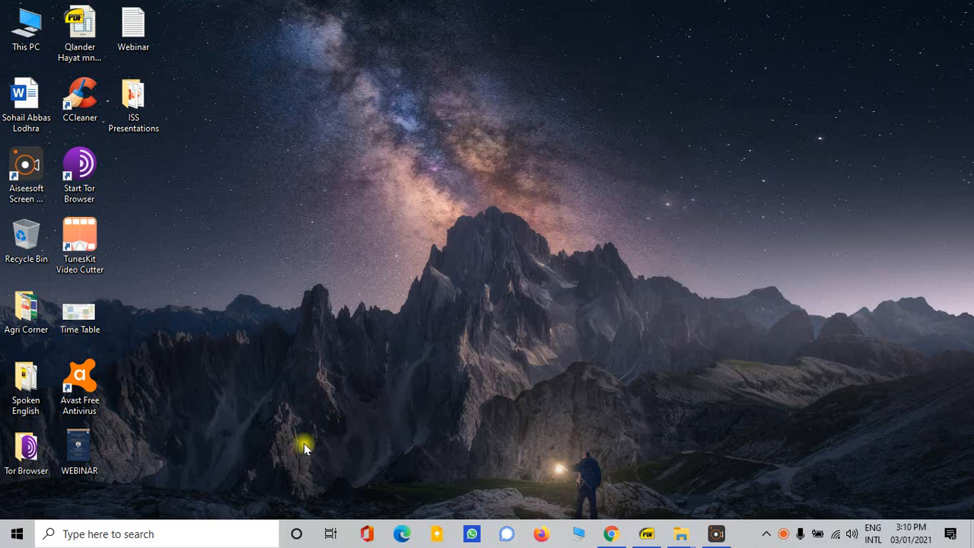
- Find and launch Amos Graphics, and maximize its window
left_click(128, 532)
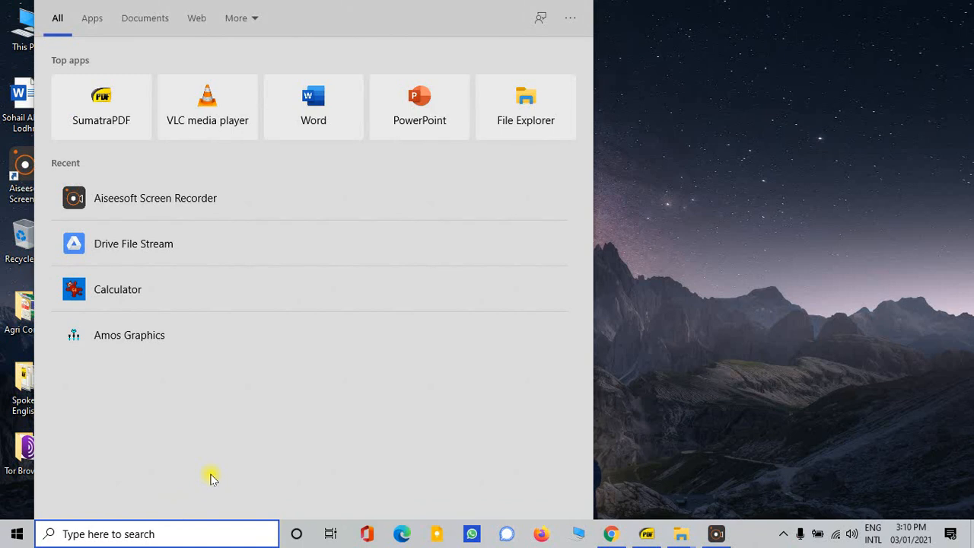
type("amos")
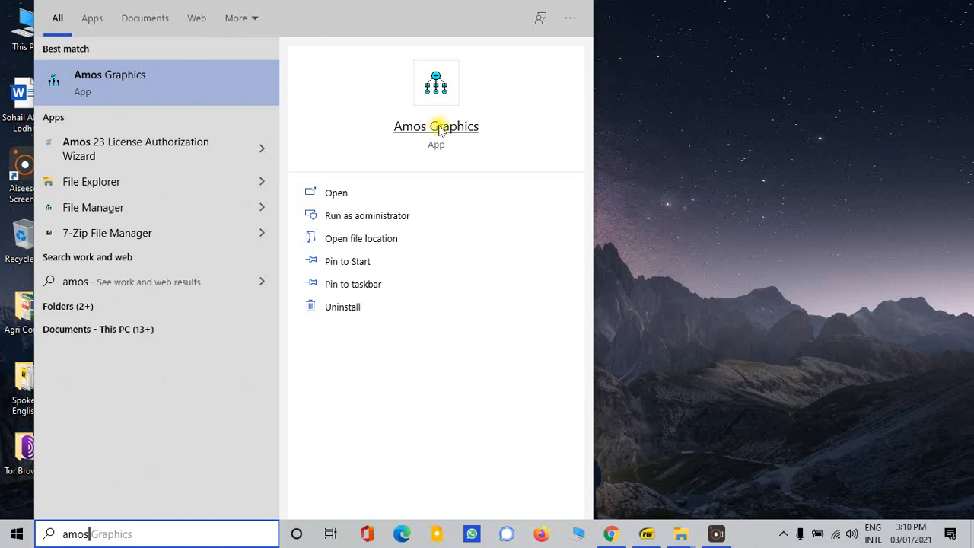
left_click(355, 194)
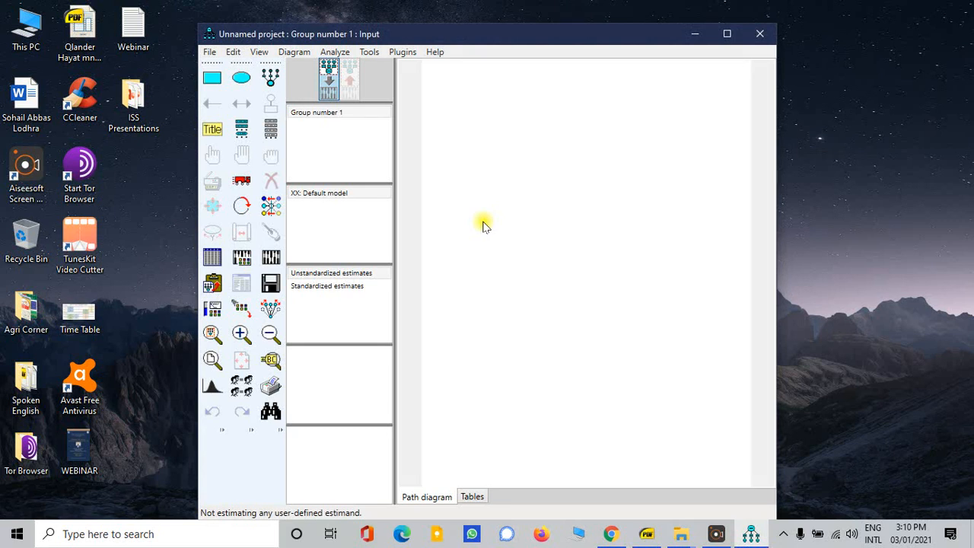
left_click(727, 34)
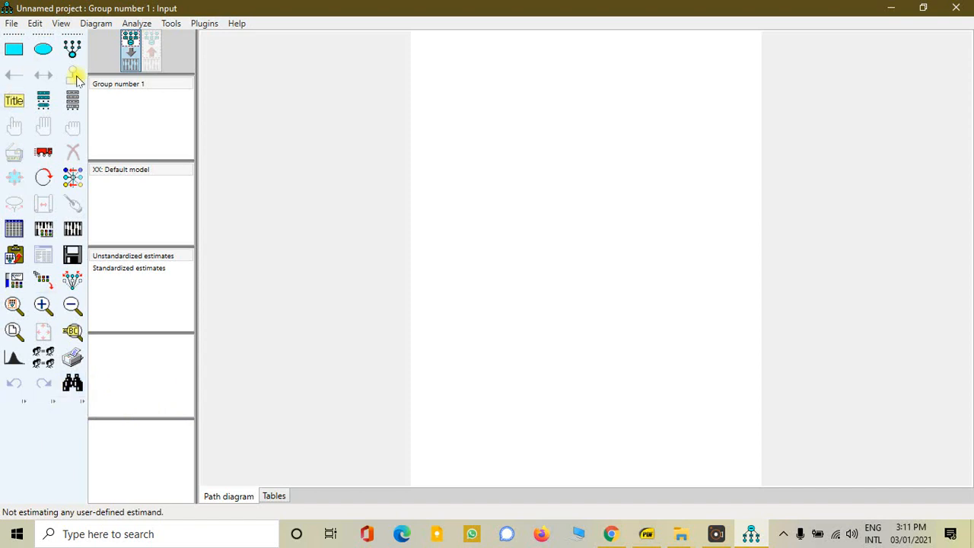
left_click(11, 24)
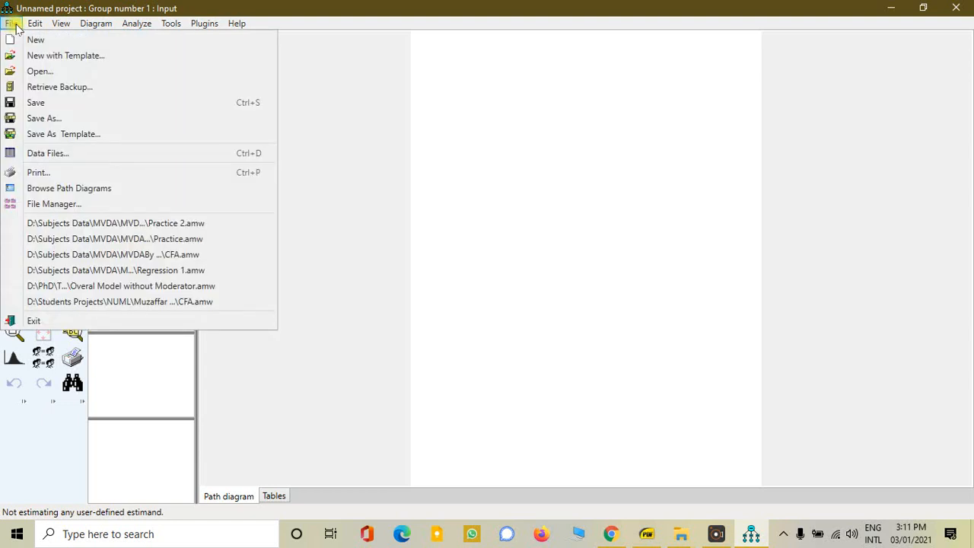
left_click(13, 23)
left_click(33, 23)
left_click(13, 25)
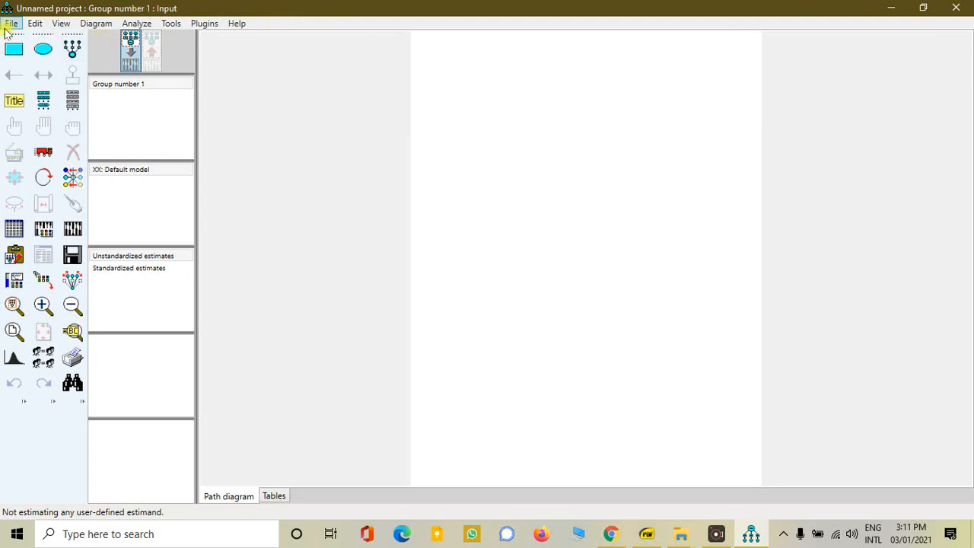
left_click(11, 25)
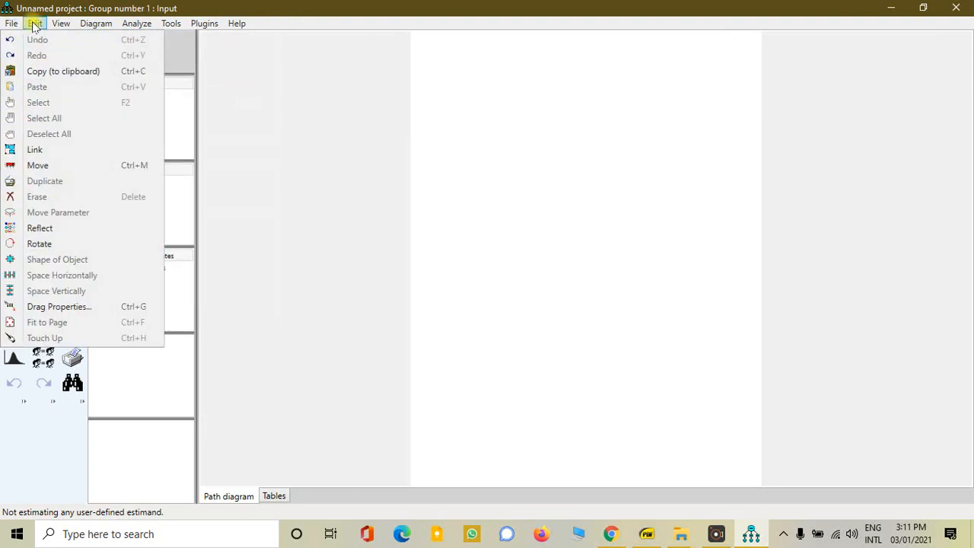
left_click(341, 102)
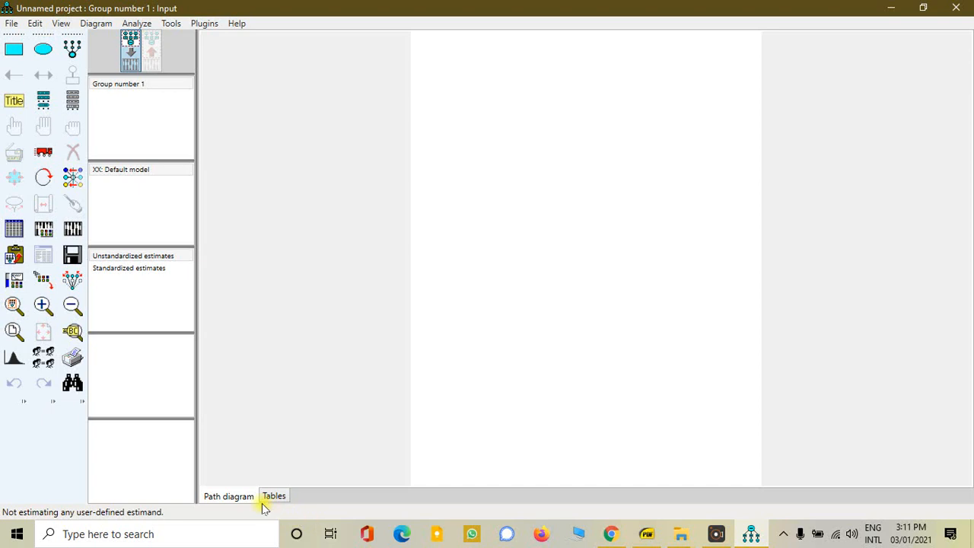
- View the dialogs for starting from a template and for opening an existing path diagram, closing each without choosing a file
left_click(10, 24)
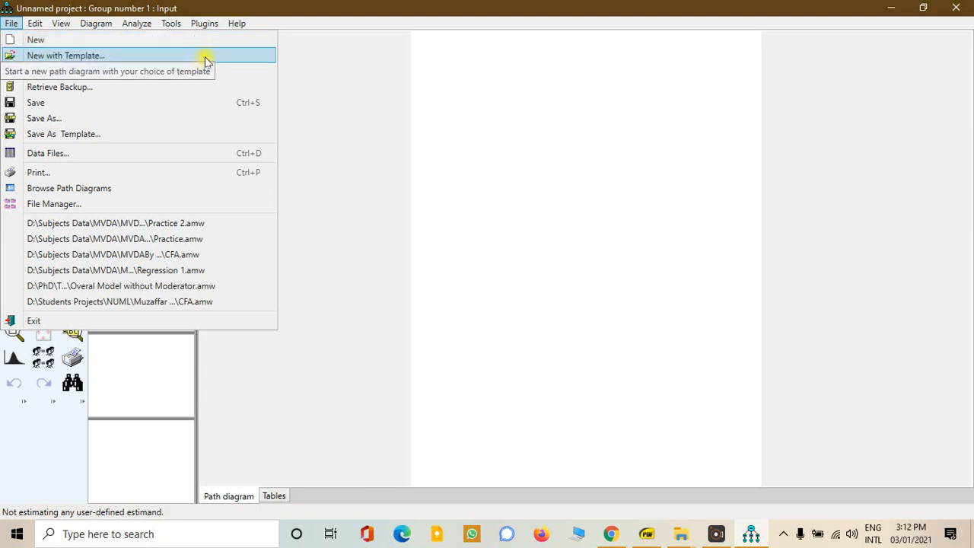
left_click(60, 55)
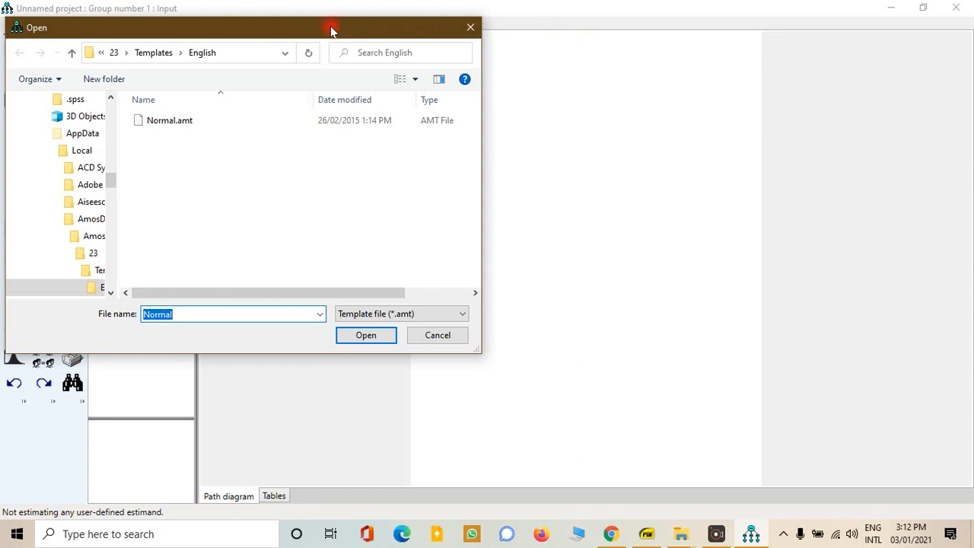
left_click_drag(331, 29, 579, 55)
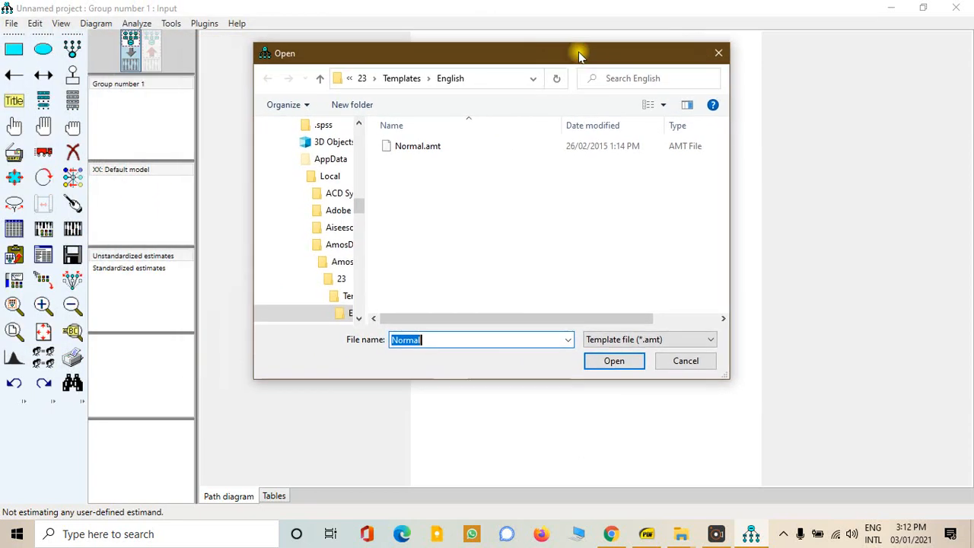
left_click(717, 55)
left_click(12, 24)
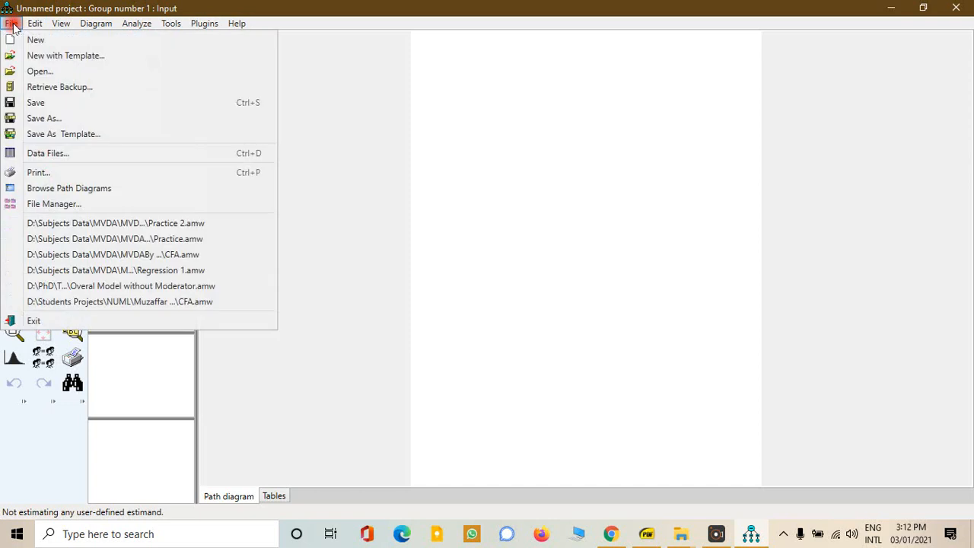
left_click(66, 74)
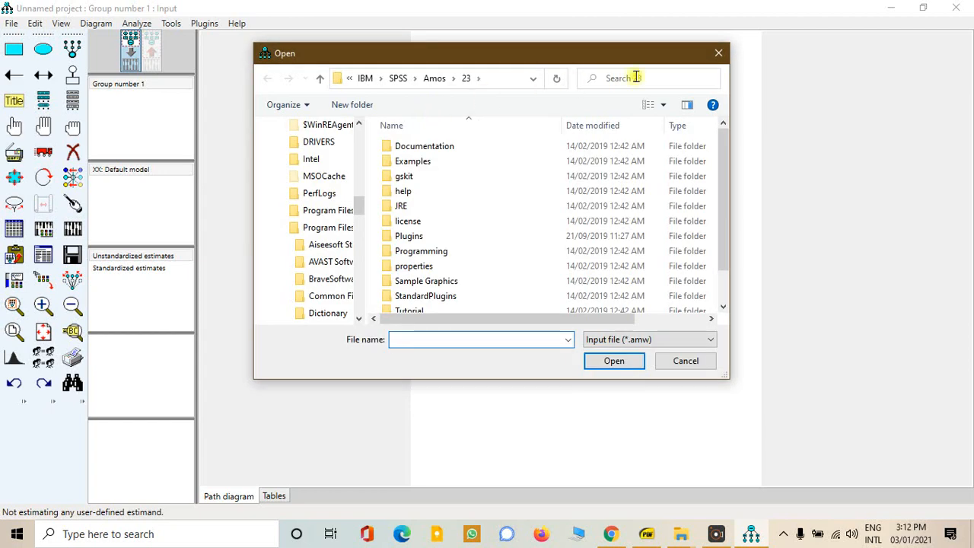
left_click(717, 53)
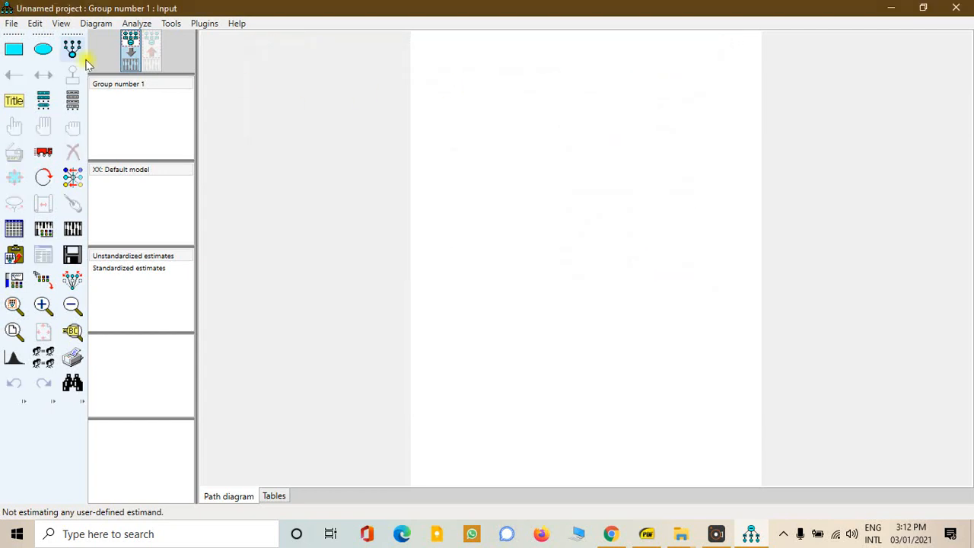
- View the Save and Save As dialogs for the current path diagram, closing each without saving
left_click(13, 23)
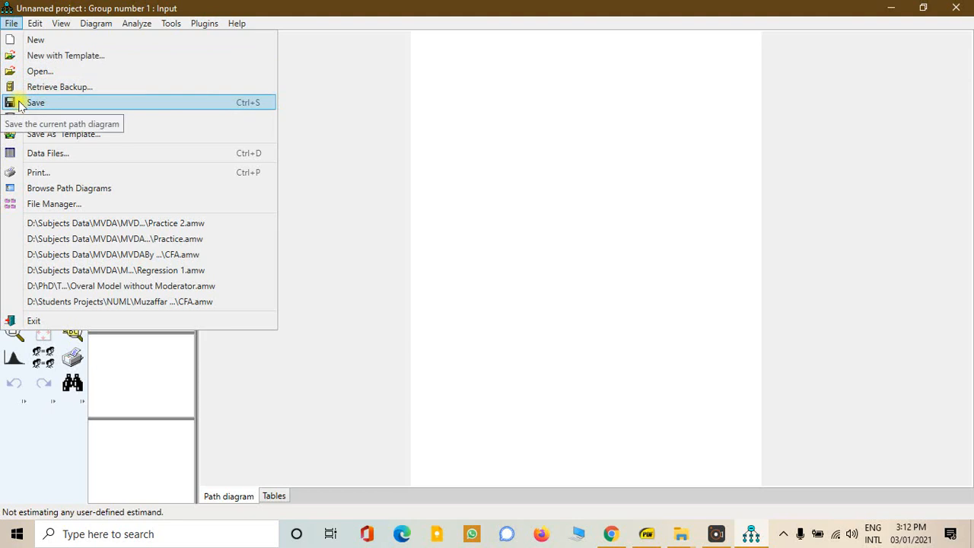
left_click(78, 102)
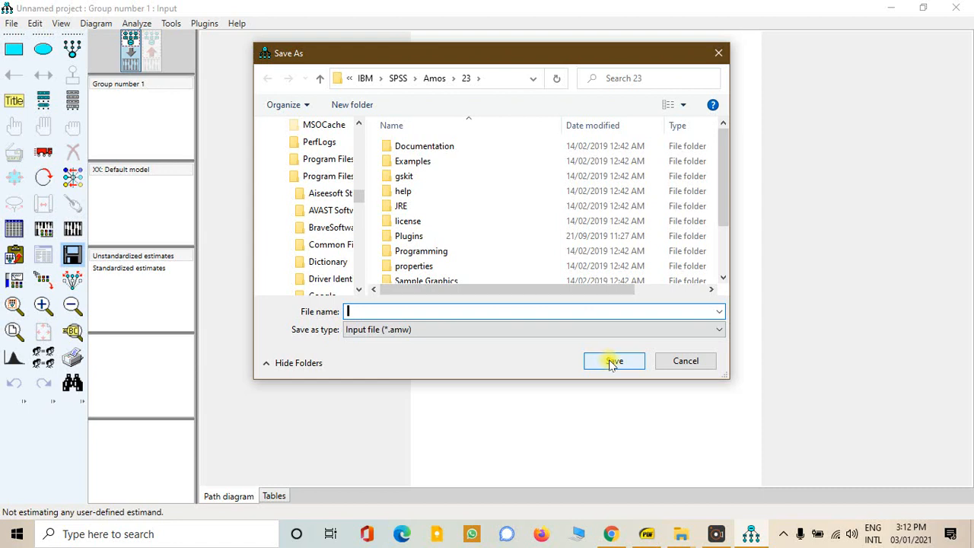
left_click(679, 363)
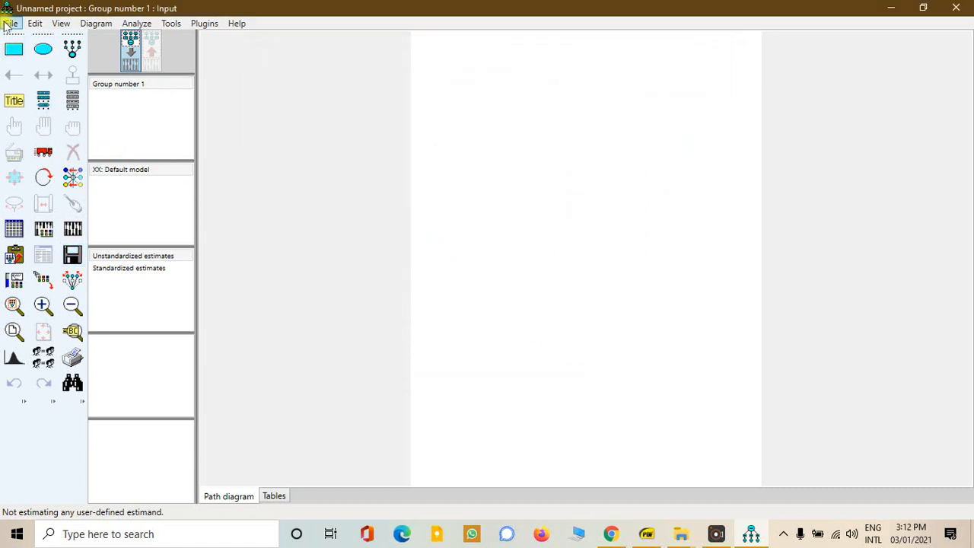
left_click(12, 23)
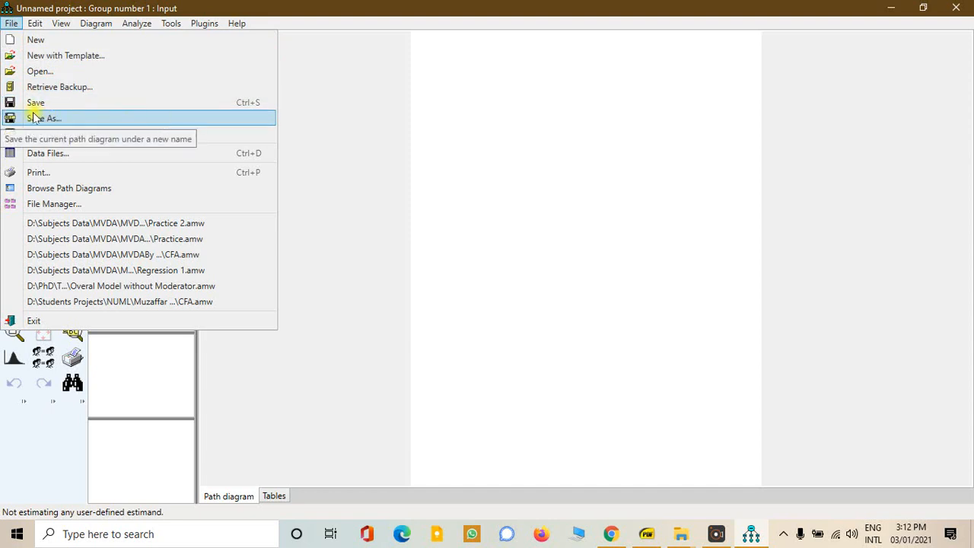
left_click(133, 120)
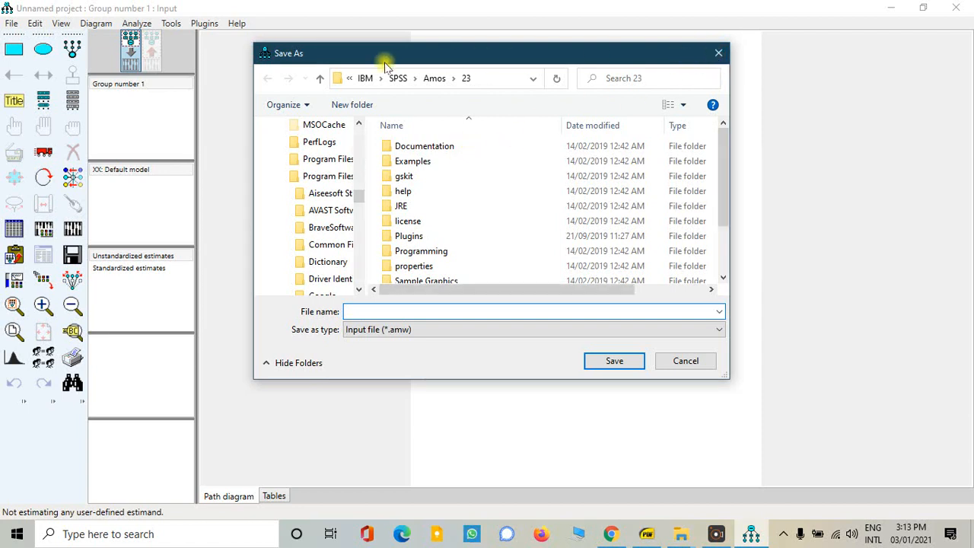
left_click(720, 55)
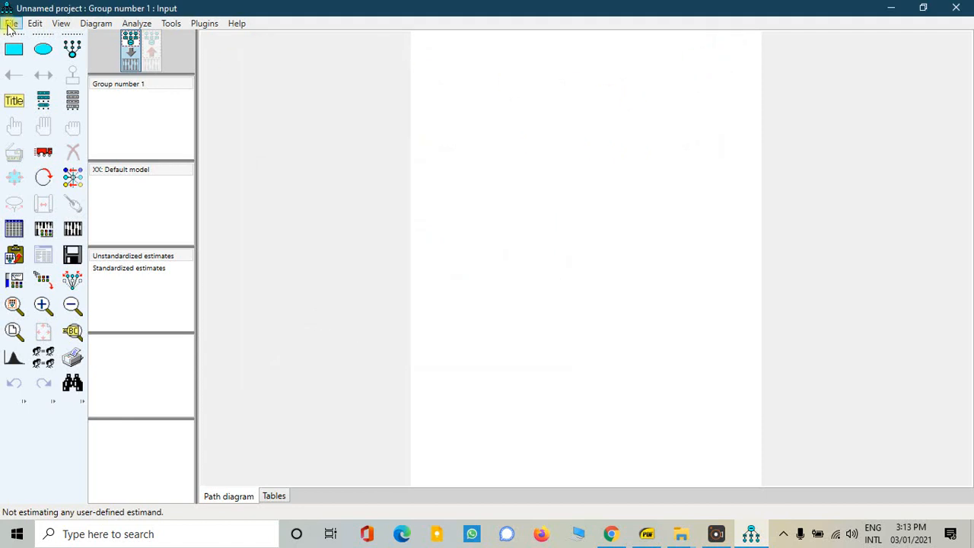
- Open the Data Files settings, start choosing a data file for Group number 1, and browse to This PC
left_click(10, 24)
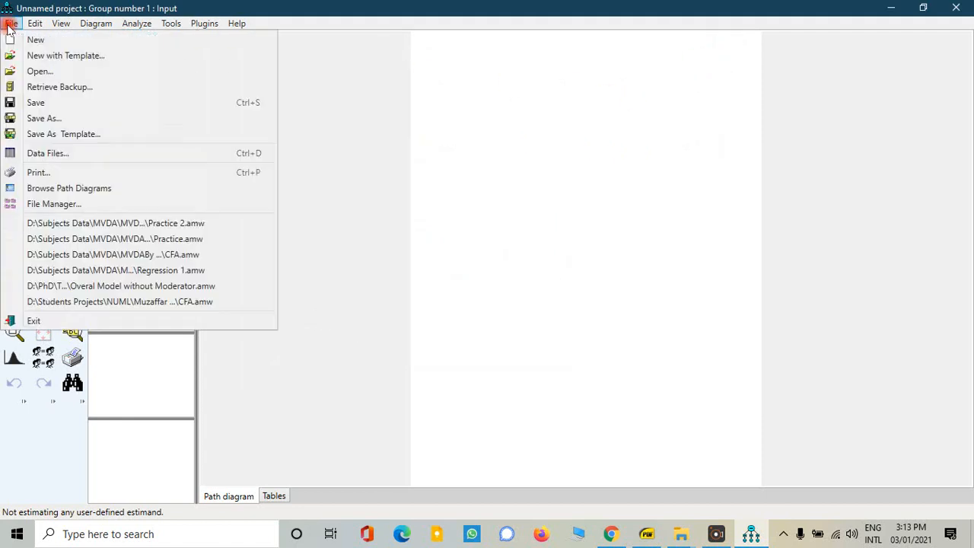
left_click(47, 155)
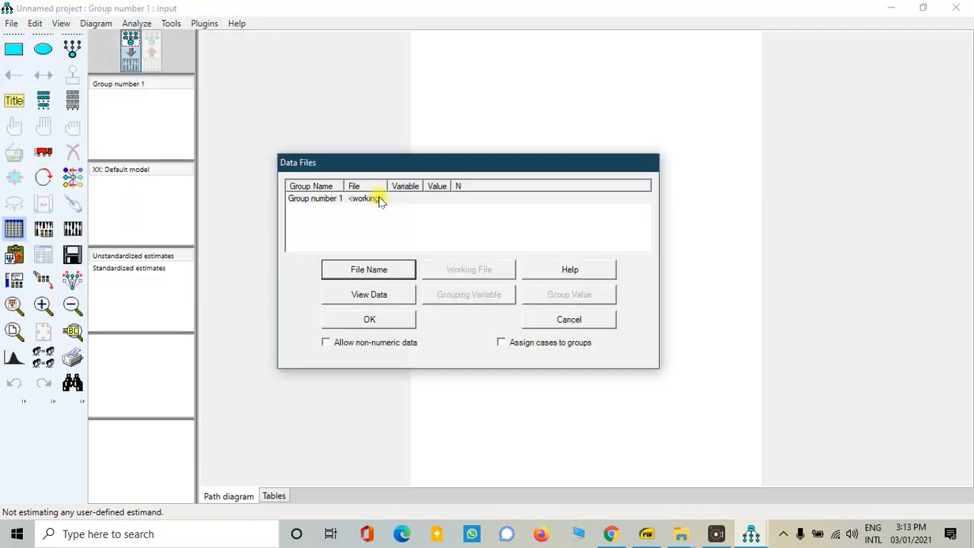
left_click_drag(512, 166, 575, 170)
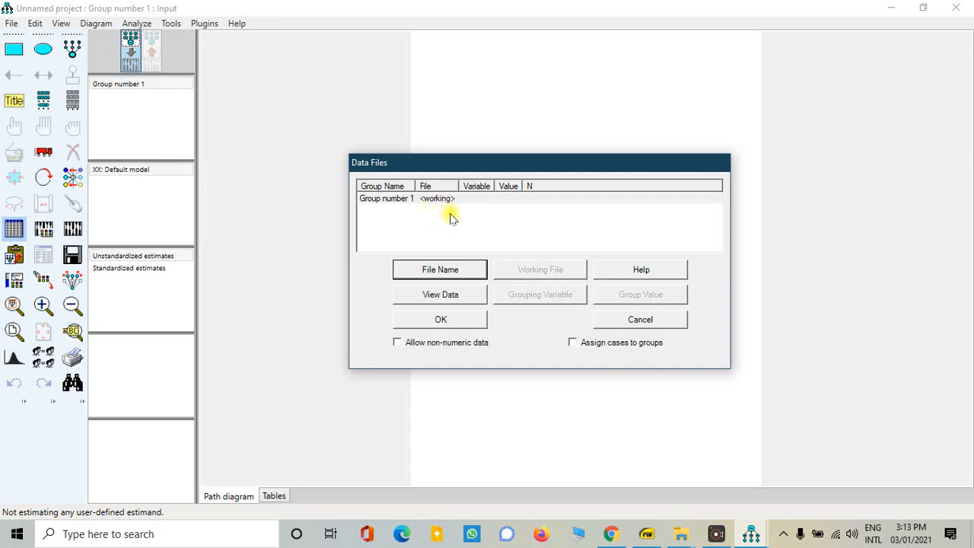
left_click(448, 274)
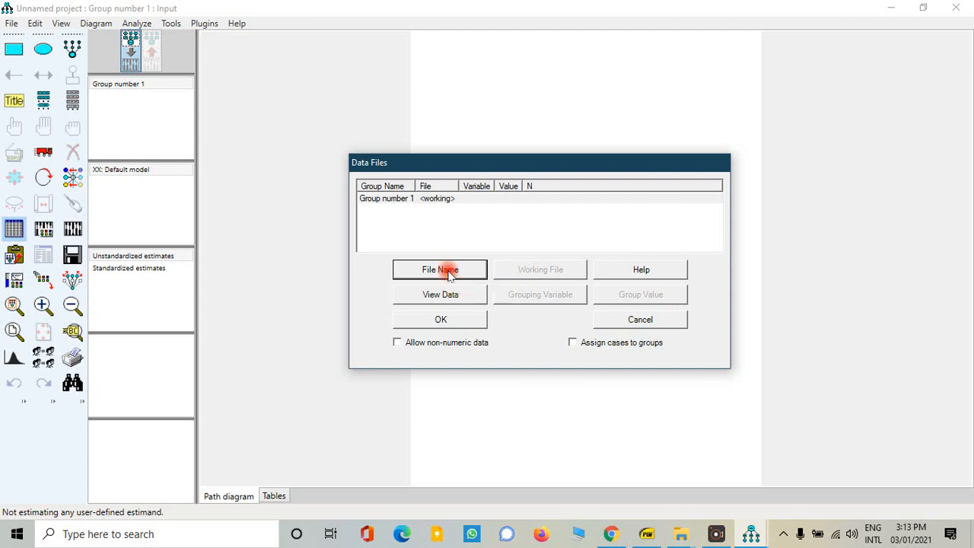
left_click_drag(513, 163, 438, 114)
left_click(405, 139)
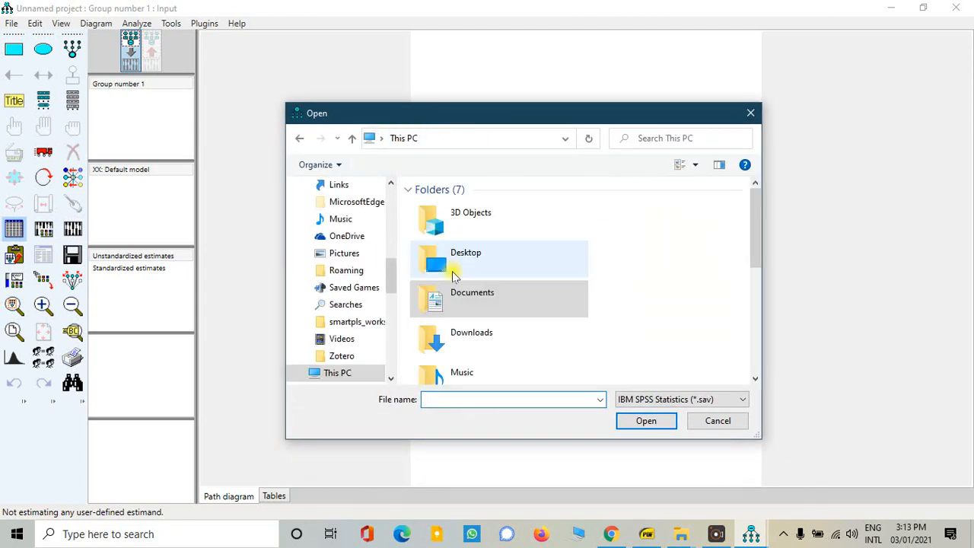
- Browse to Local Disk (D:), Subjects Data, MVDA, and open the instructor's MVDA folder inside it
scroll(467, 293, "down", 3)
double_click(470, 295)
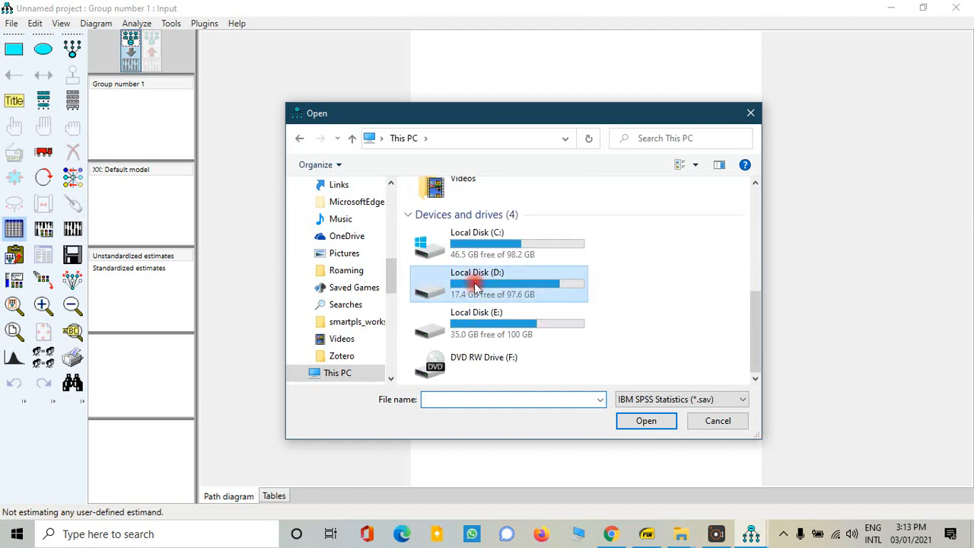
scroll(481, 298, "down", 2)
double_click(445, 347)
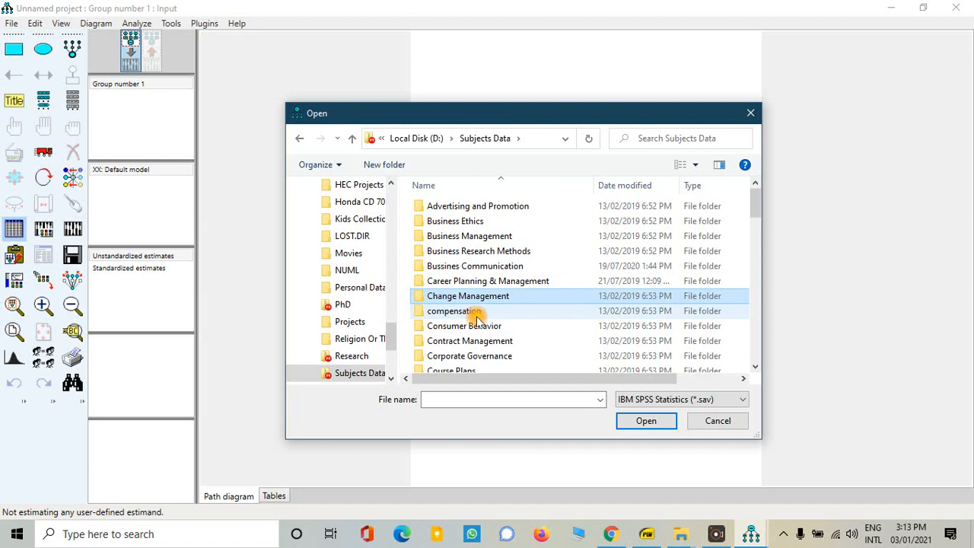
key("m")
key("Down")
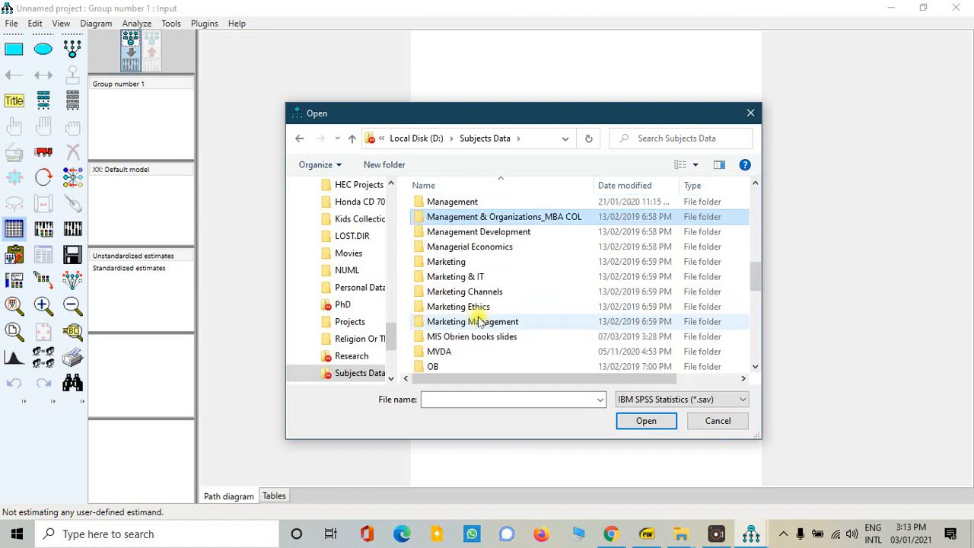
double_click(450, 352)
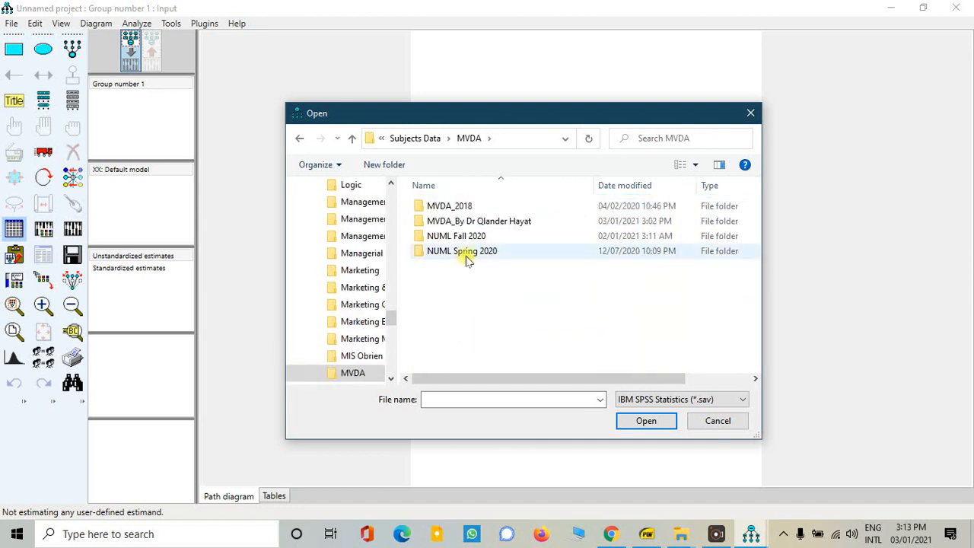
double_click(494, 221)
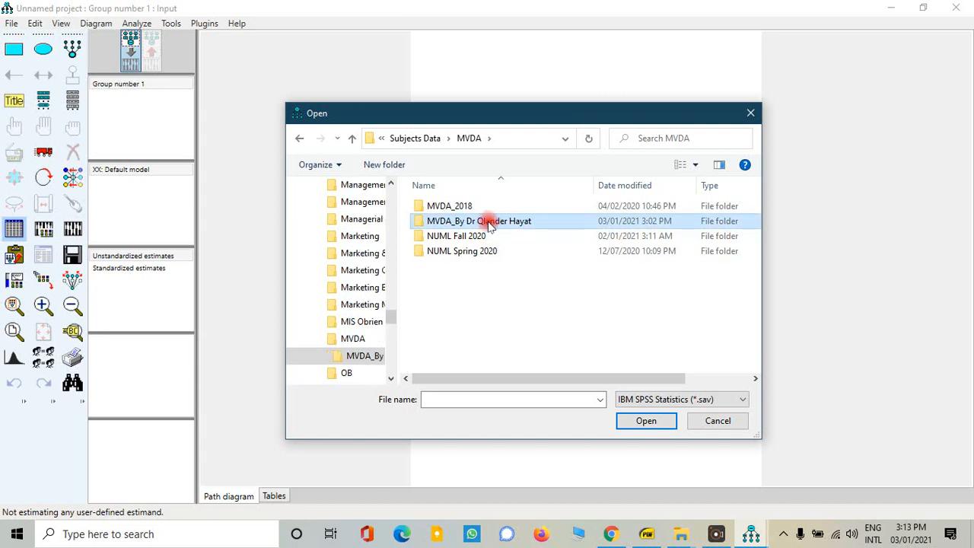
- Attach HBAT_SEM - With Labels from Lecture No 7_SEM with AMOS, Ch 9_SEM_Hair_8thEd, as the data file for Group number 1
scroll(487, 323, "down", 3)
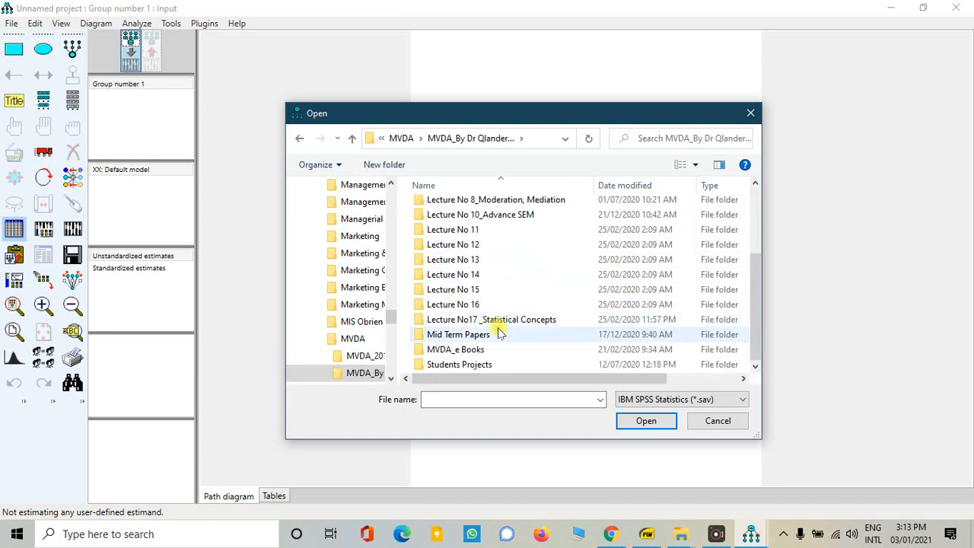
scroll(497, 324, "up", 3)
double_click(508, 297)
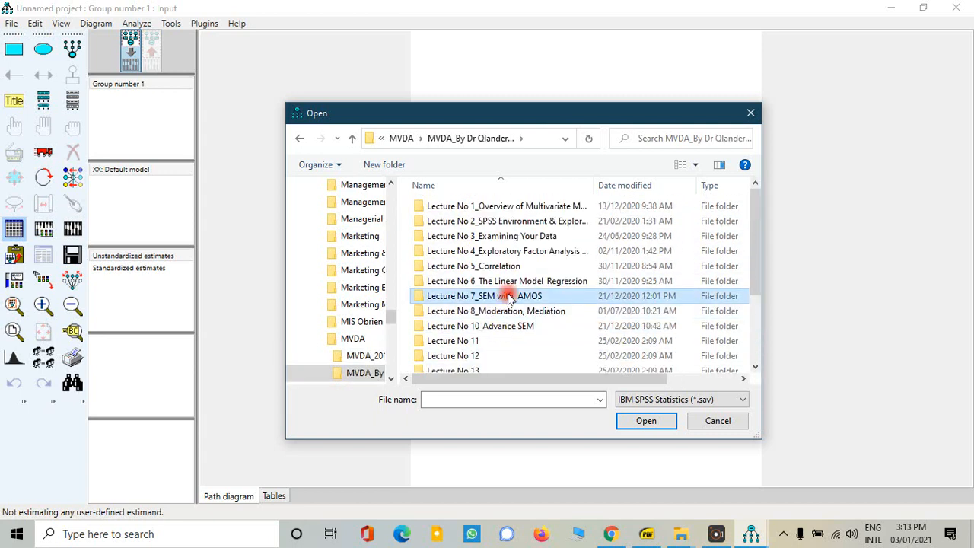
double_click(455, 220)
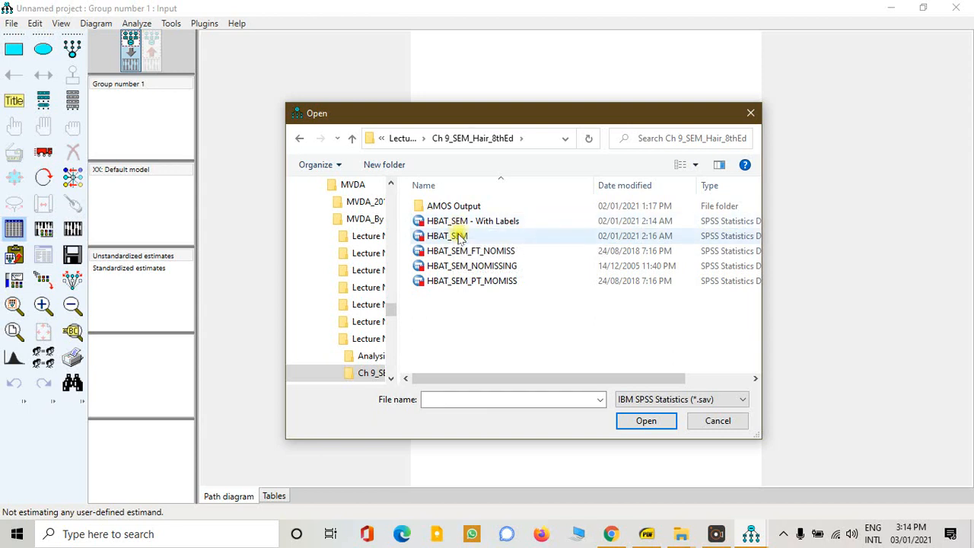
left_click(459, 238)
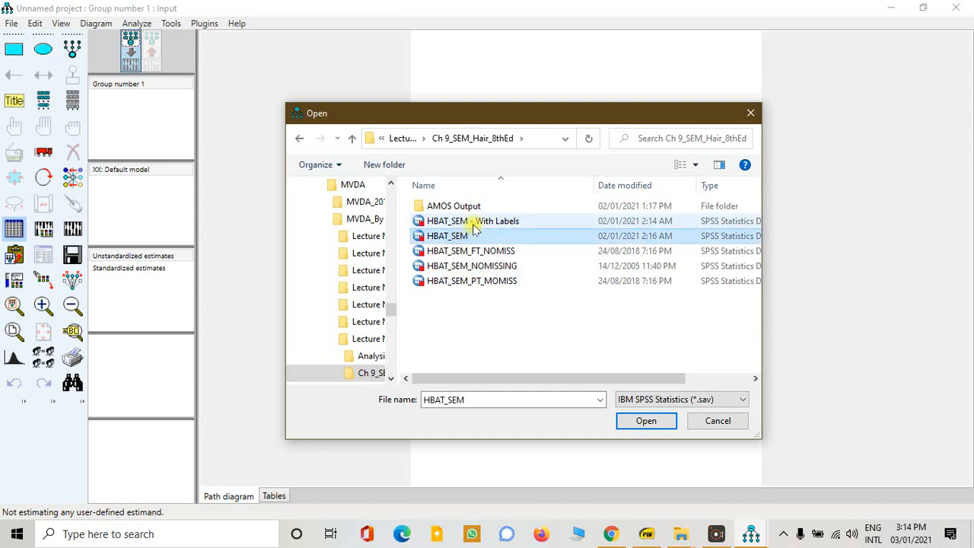
double_click(473, 221)
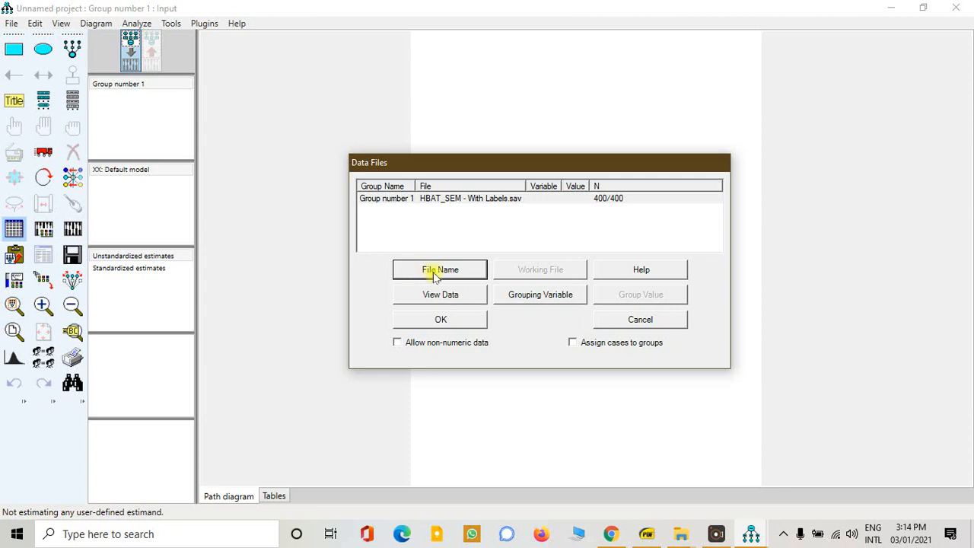
left_click(437, 321)
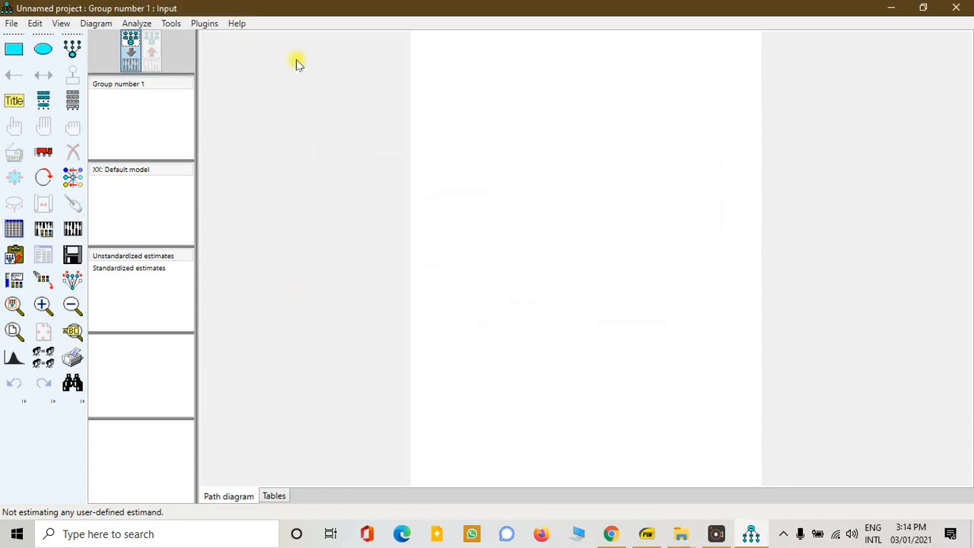
- View the Print options and preview the Group number 1 model page, closing both without printing
left_click(12, 23)
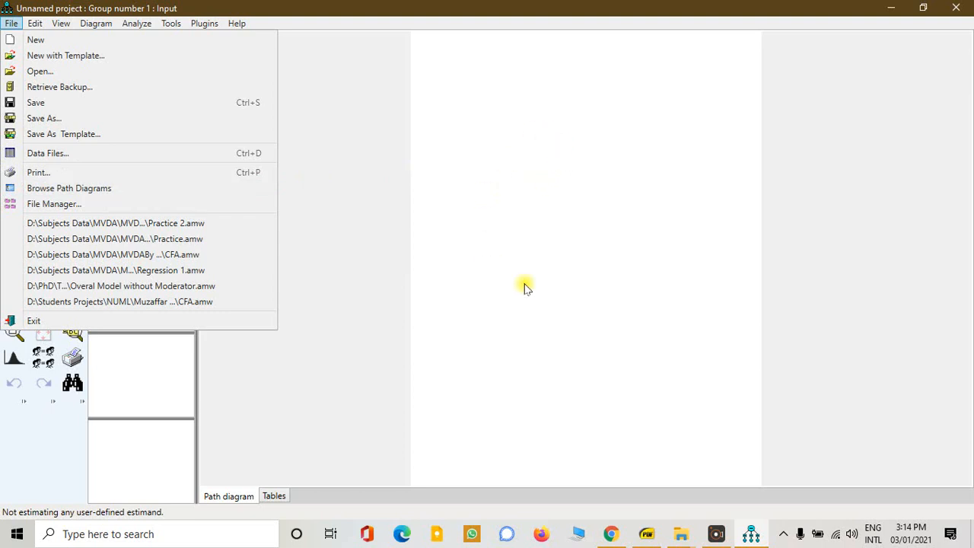
left_click(35, 174)
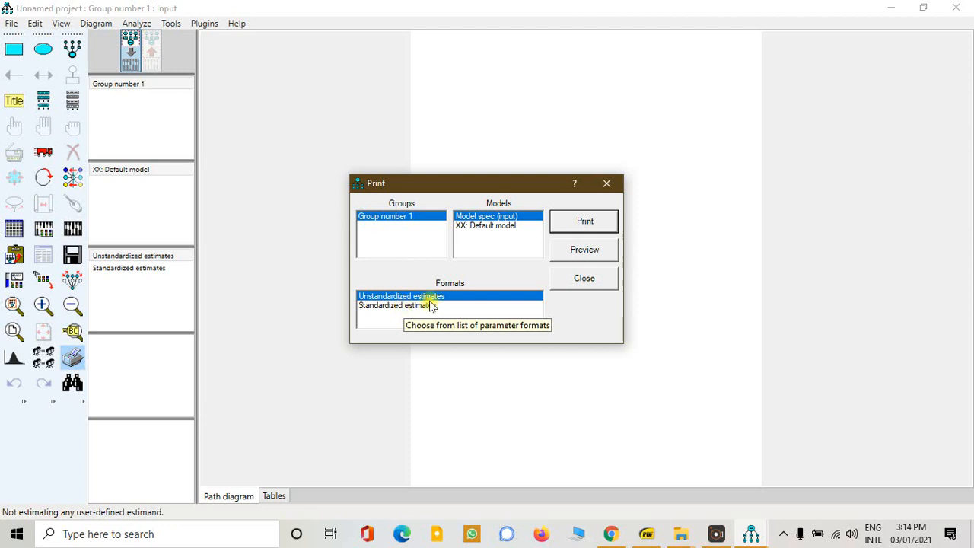
left_click(592, 258)
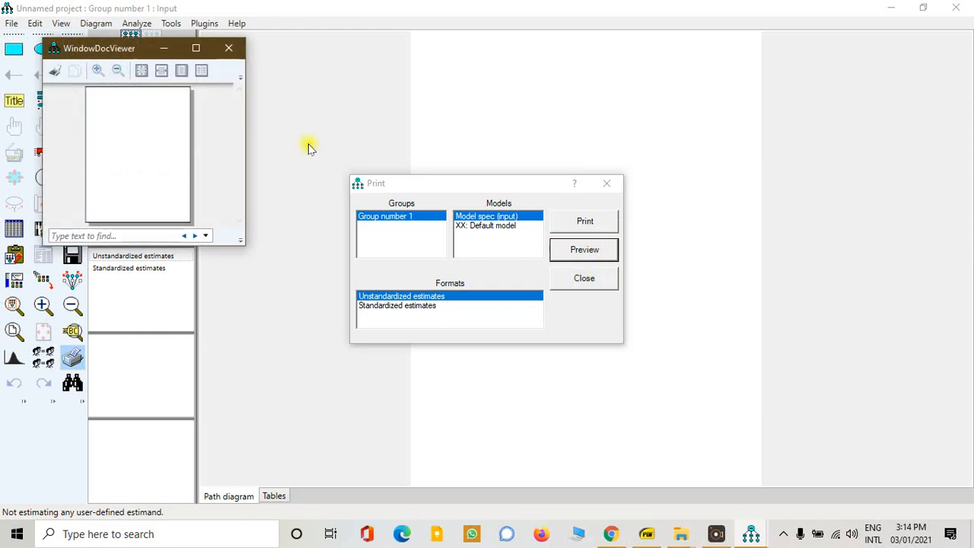
left_click(230, 49)
left_click(605, 184)
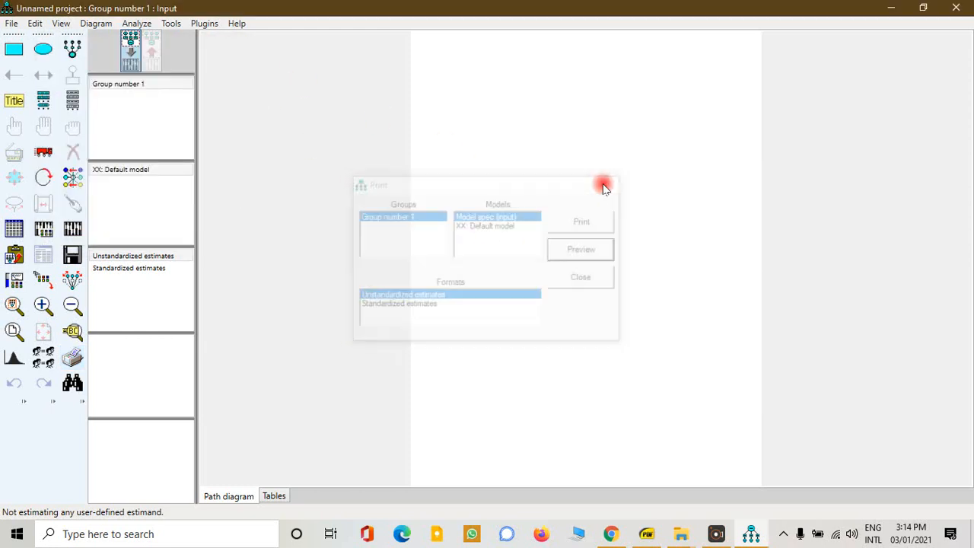
- Review the remaining File commands and the Edit commands without running any of them
left_click(11, 23)
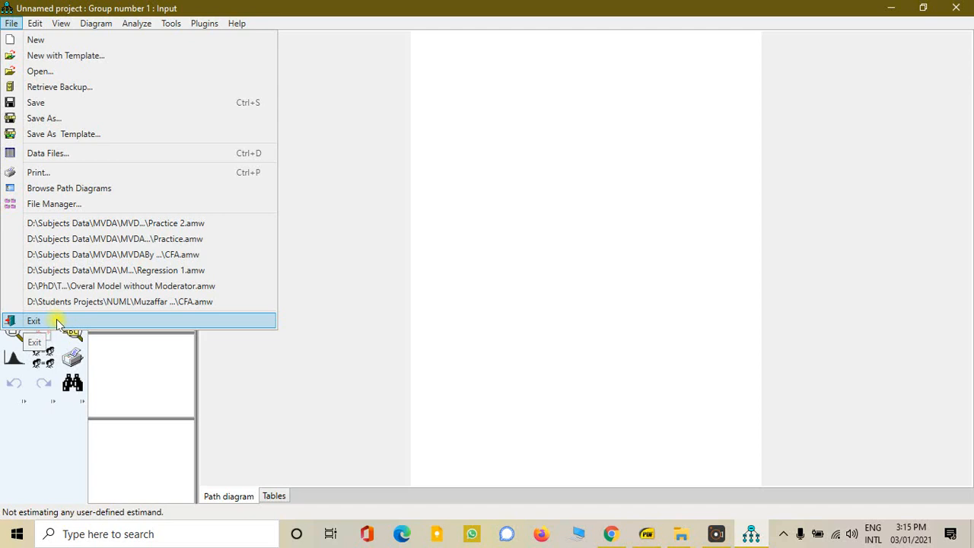
left_click(297, 314)
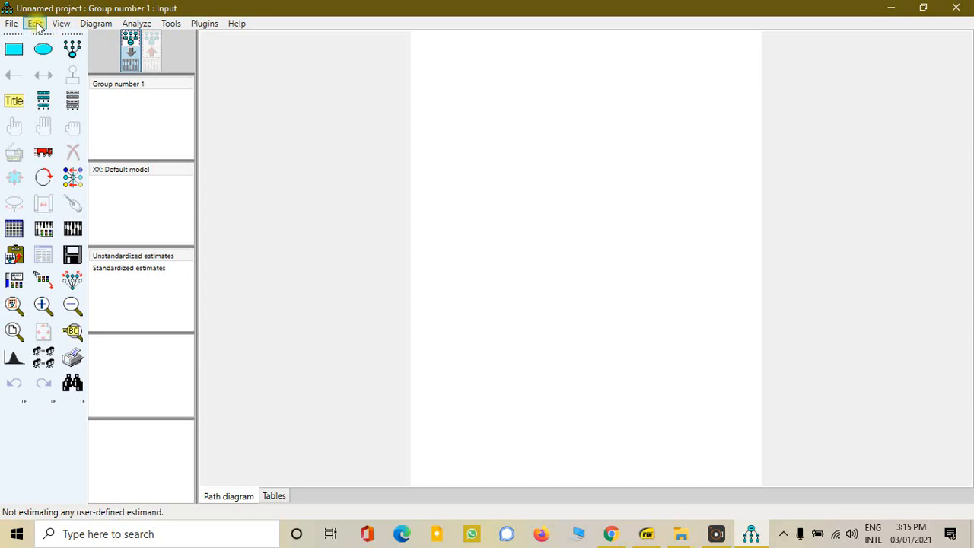
left_click(37, 24)
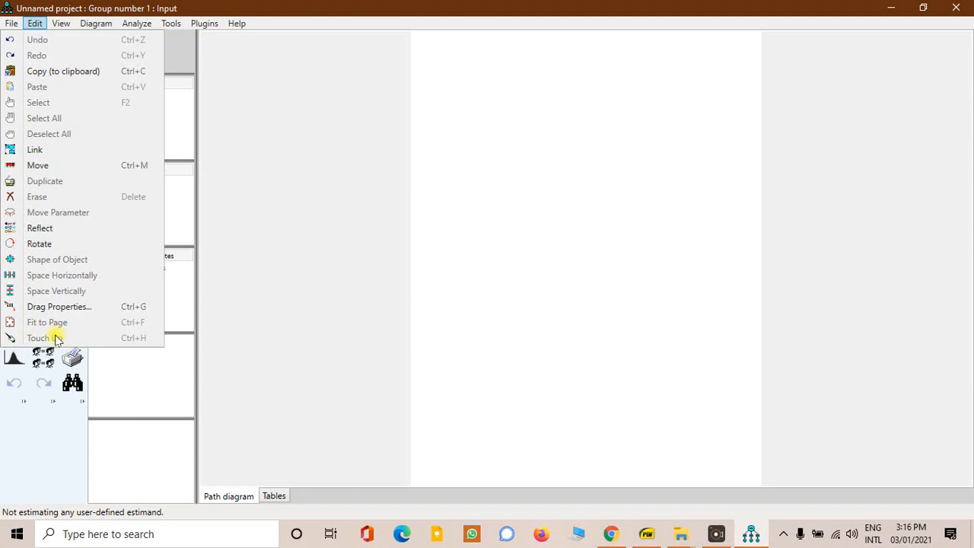
left_click(255, 320)
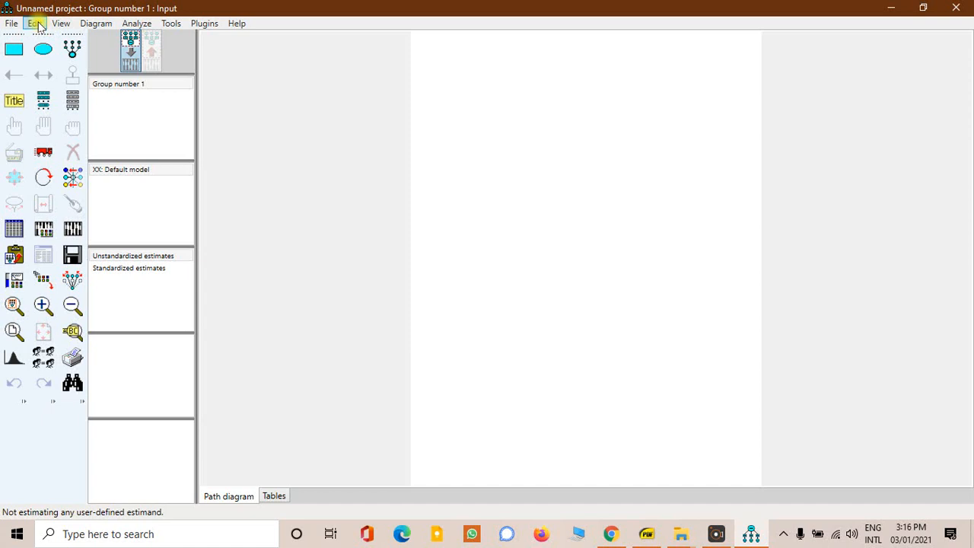
- Open the Interface Properties and examine the Formats, Colors, Typefaces and Pen Width settings
left_click(61, 24)
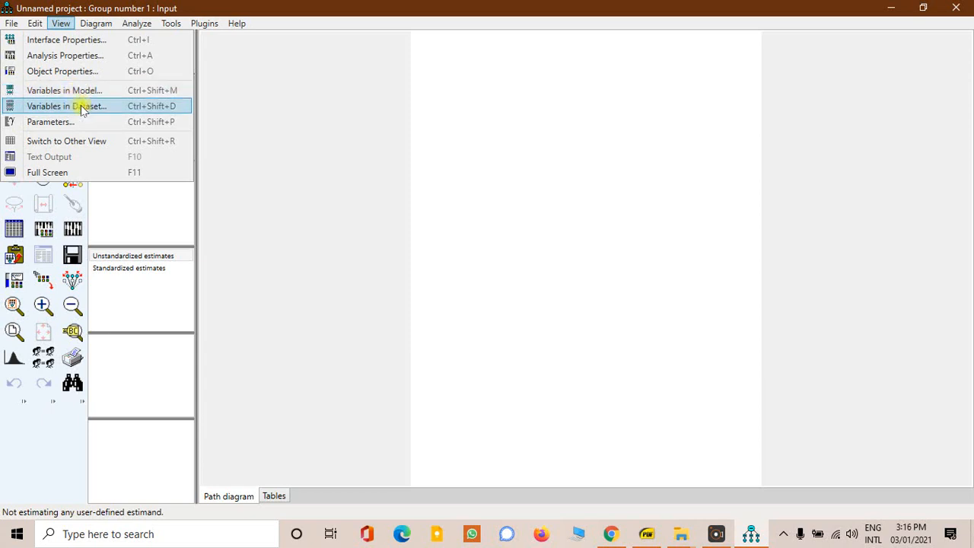
left_click(74, 44)
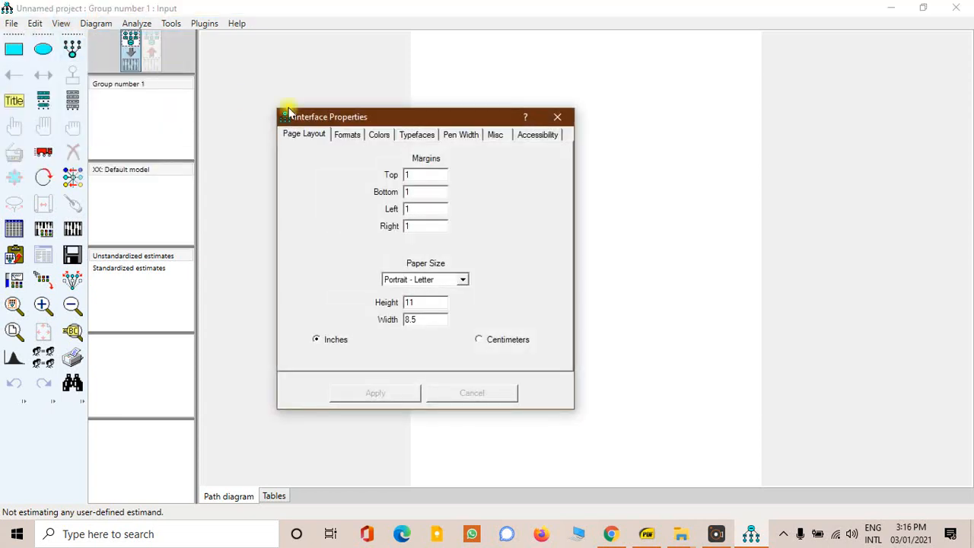
left_click_drag(410, 118, 442, 88)
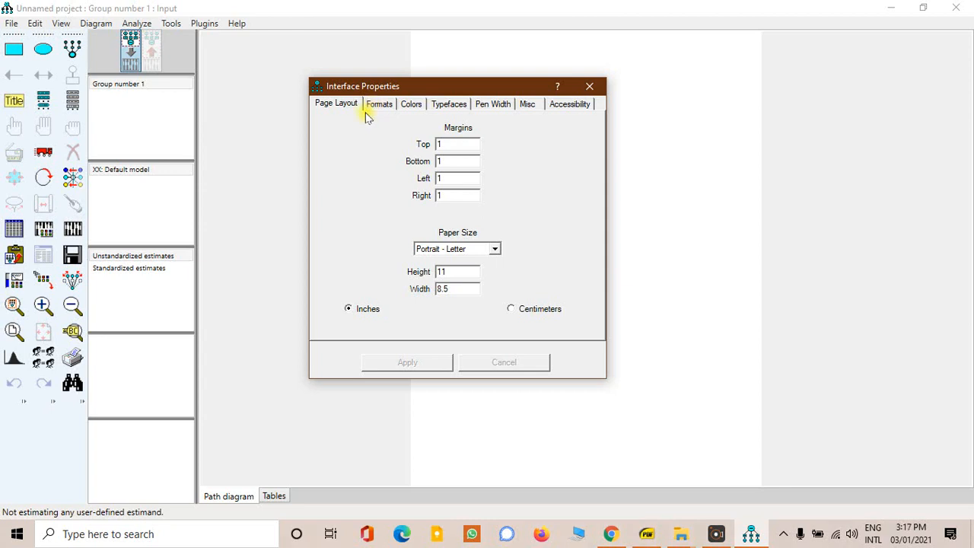
left_click(378, 107)
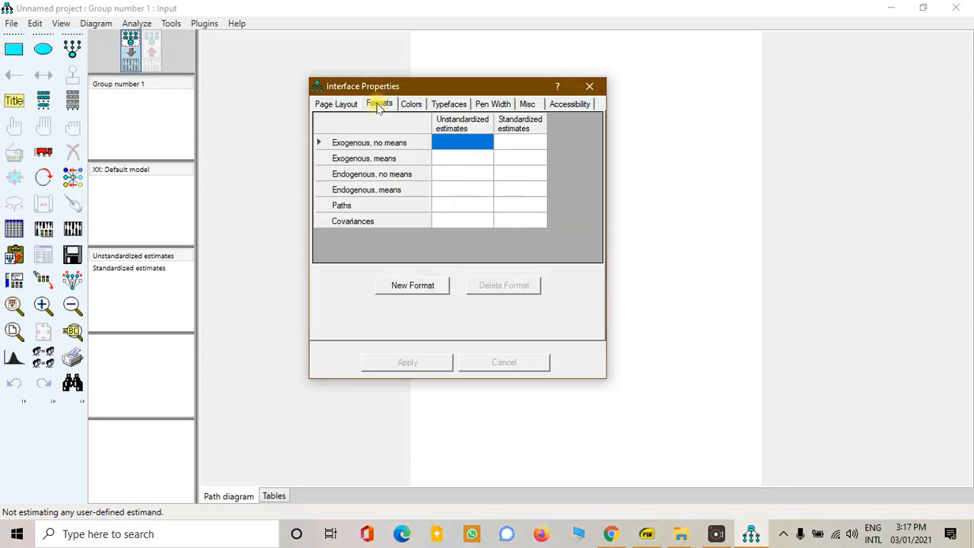
left_click(410, 105)
left_click(451, 107)
left_click(492, 106)
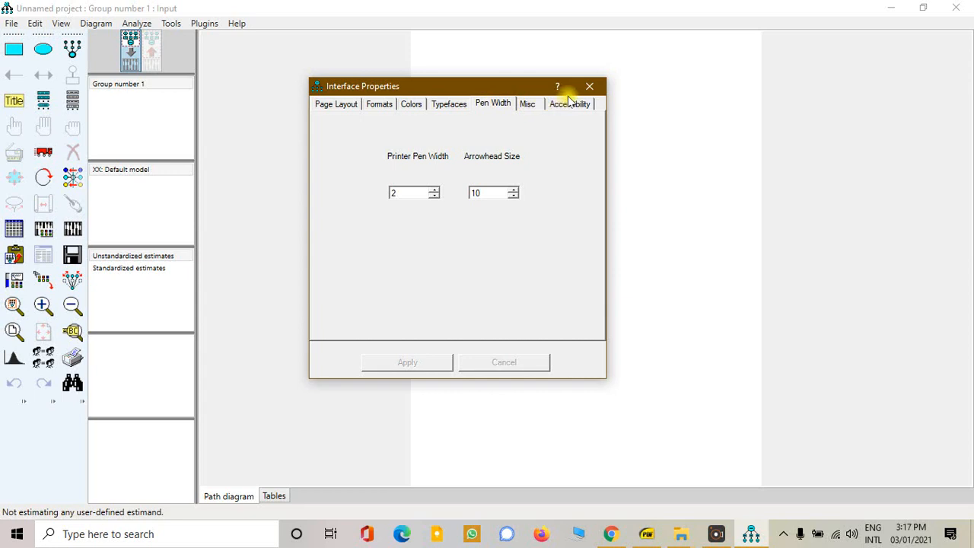
- Set the page layout's paper size to Landscape - A4, apply it, and close the Interface Properties
left_click(341, 103)
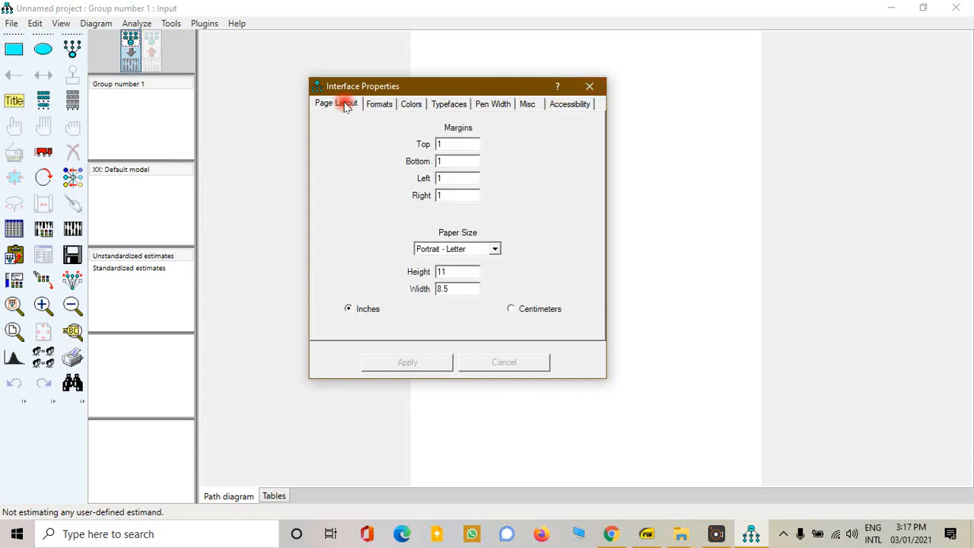
left_click(494, 249)
mouse_move(492, 289)
left_mouse_down()
mouse_move(495, 274)
mouse_move(495, 282)
left_mouse_up()
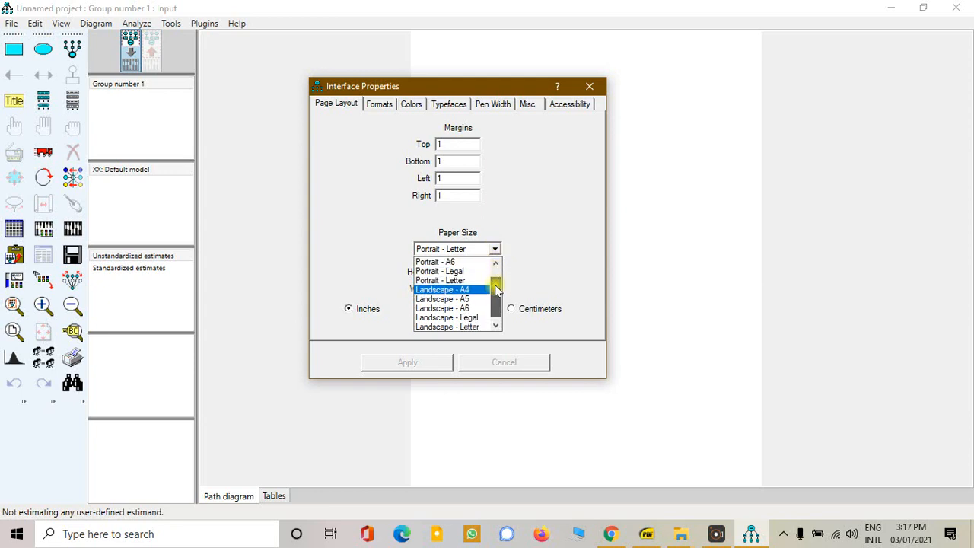
left_click(440, 289)
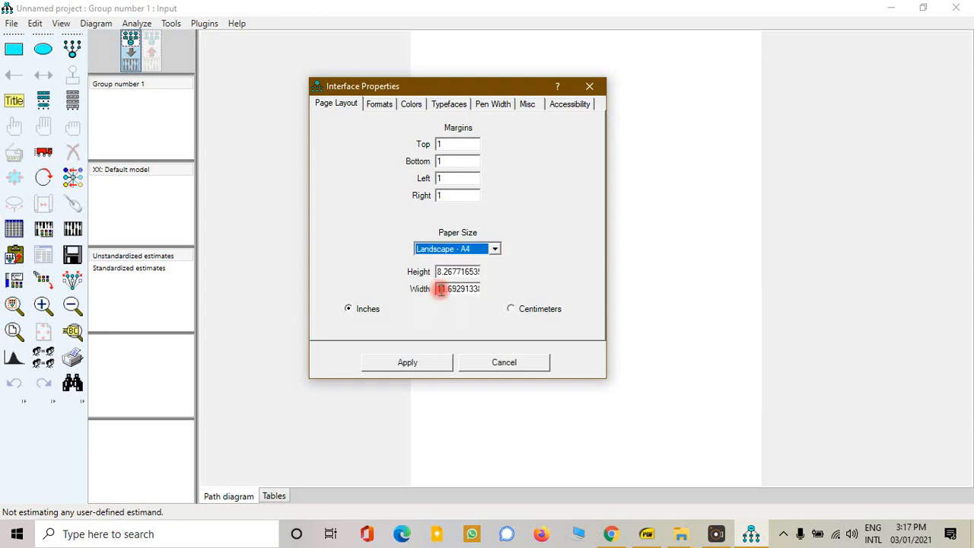
left_click(407, 363)
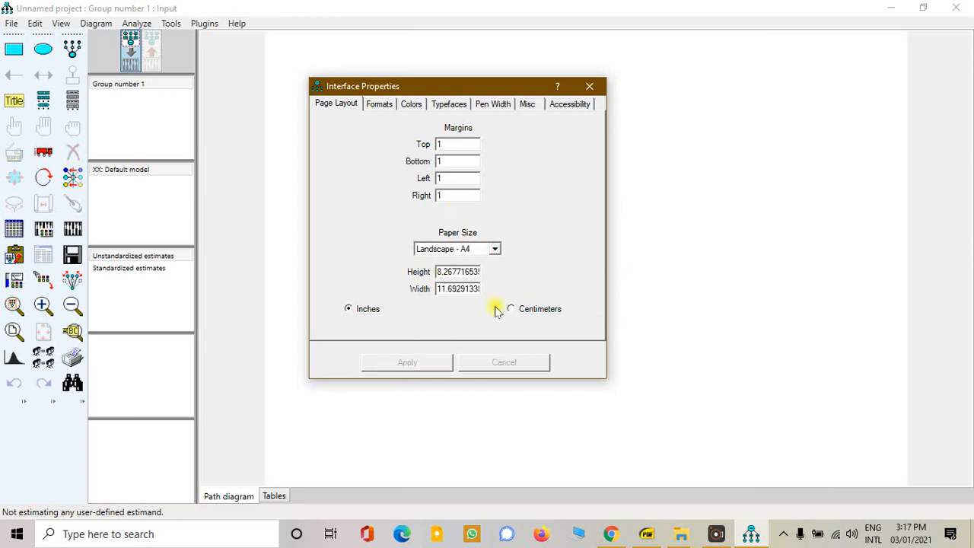
left_click(593, 88)
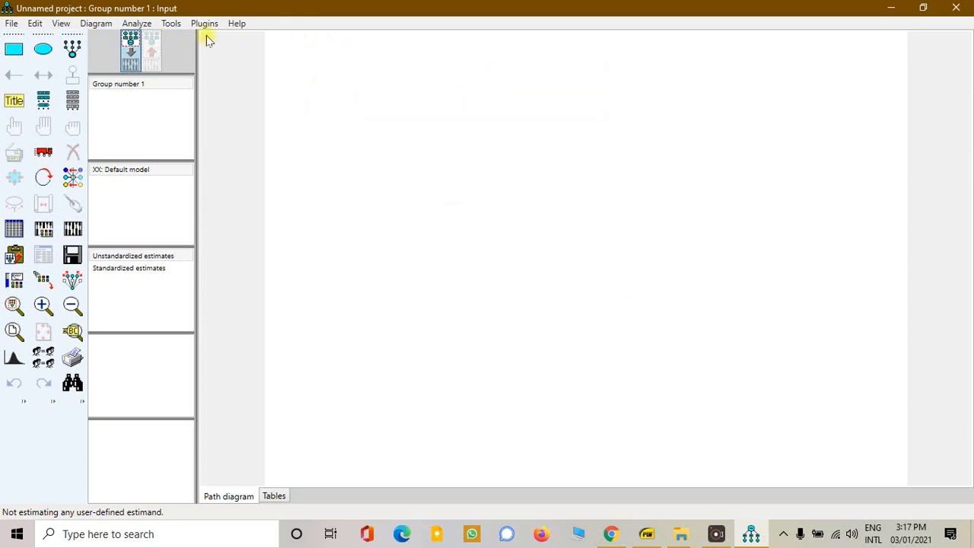
- View the Estimation settings in the Analysis Properties and close them without changes
left_click(64, 24)
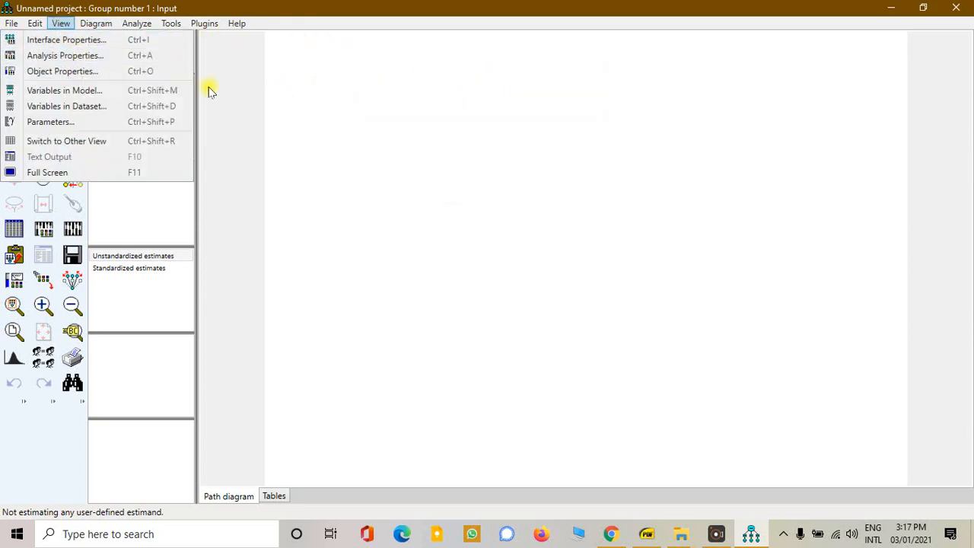
left_click(59, 56)
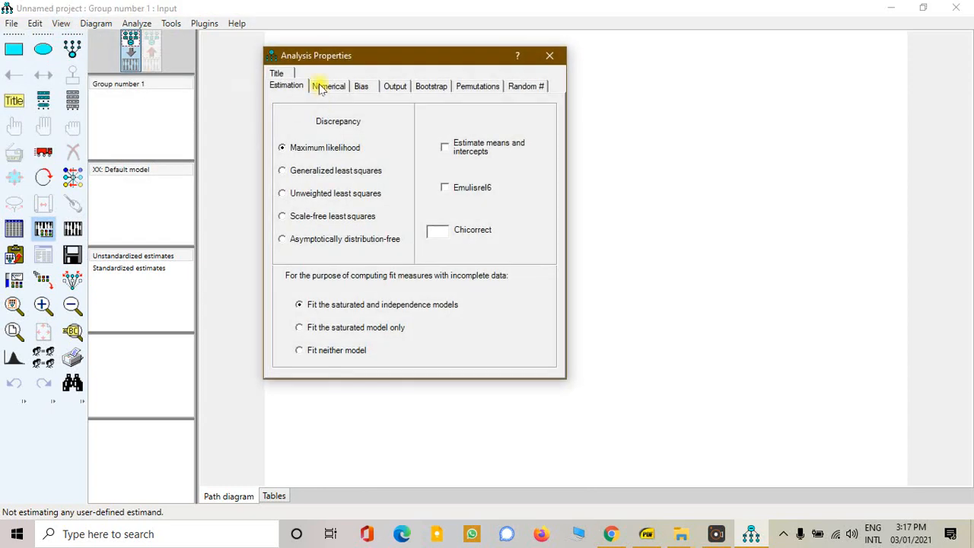
left_click_drag(397, 59, 458, 64)
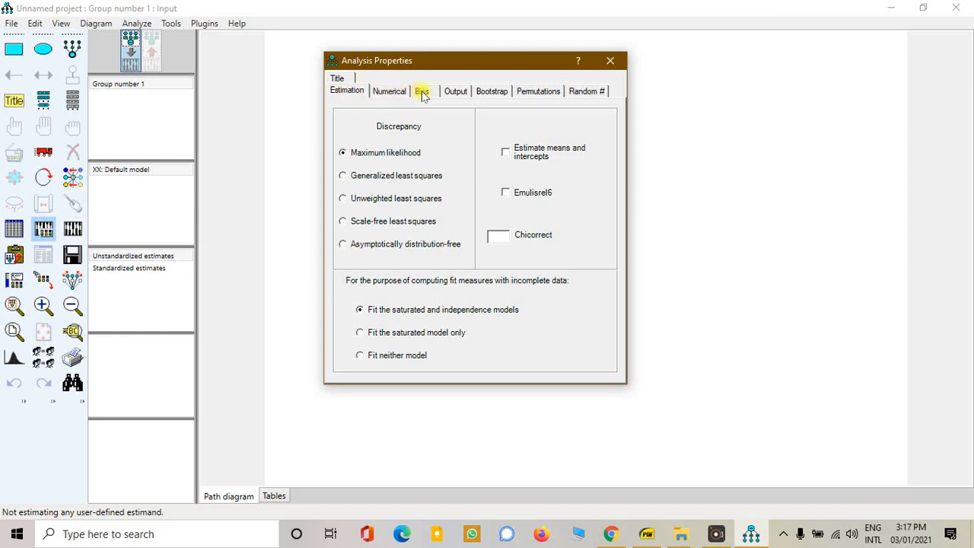
left_click(613, 62)
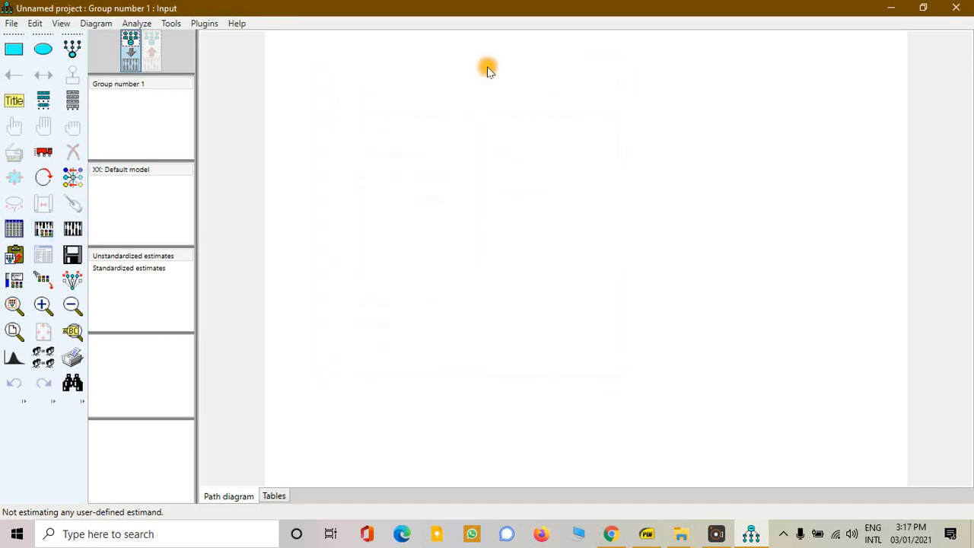
- View the list of variables in the dataset and close it
left_click(61, 23)
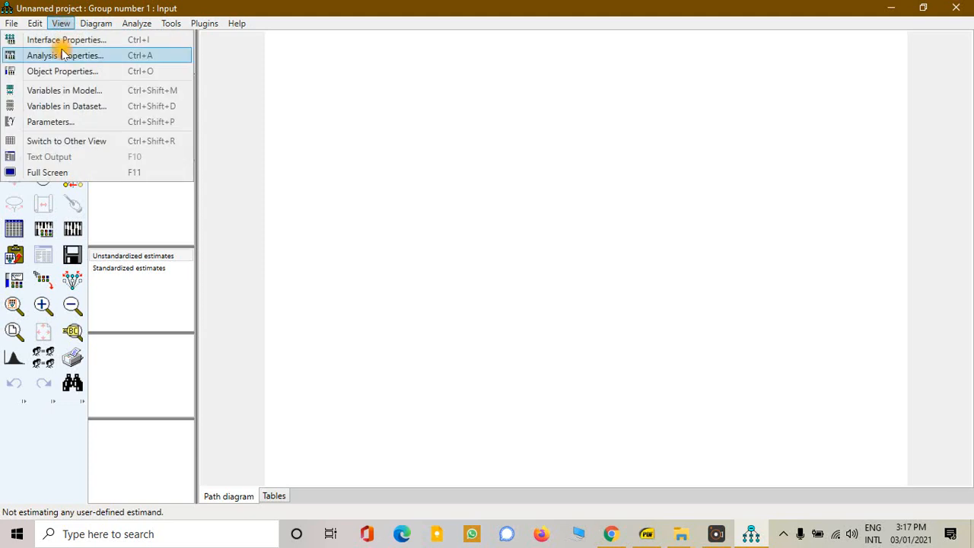
left_click(51, 107)
left_click(388, 143)
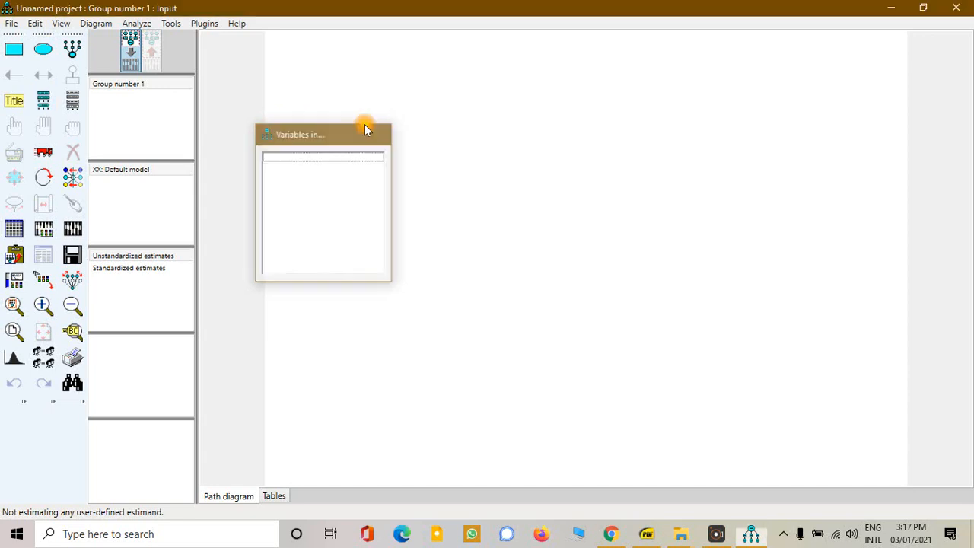
left_click(60, 23)
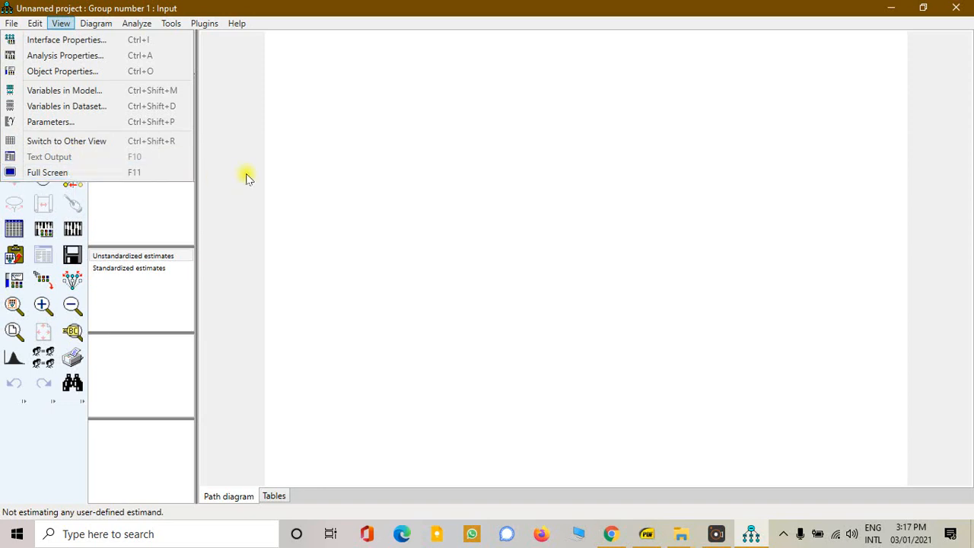
left_click(312, 180)
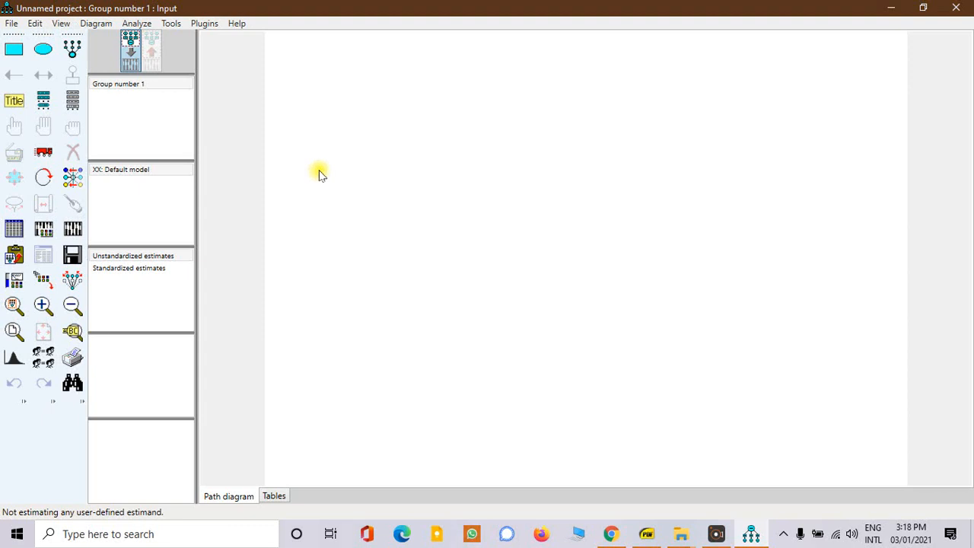
left_click(68, 24)
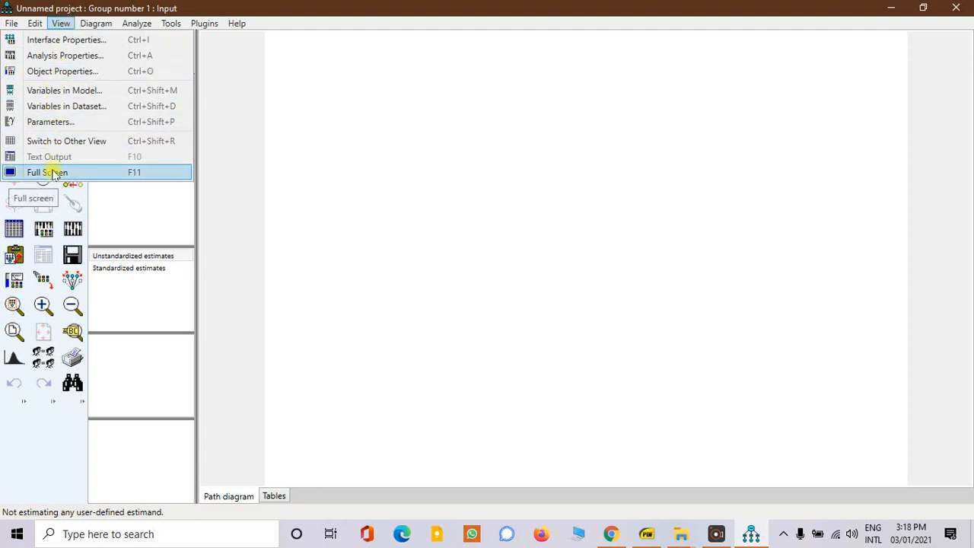
left_click(250, 167)
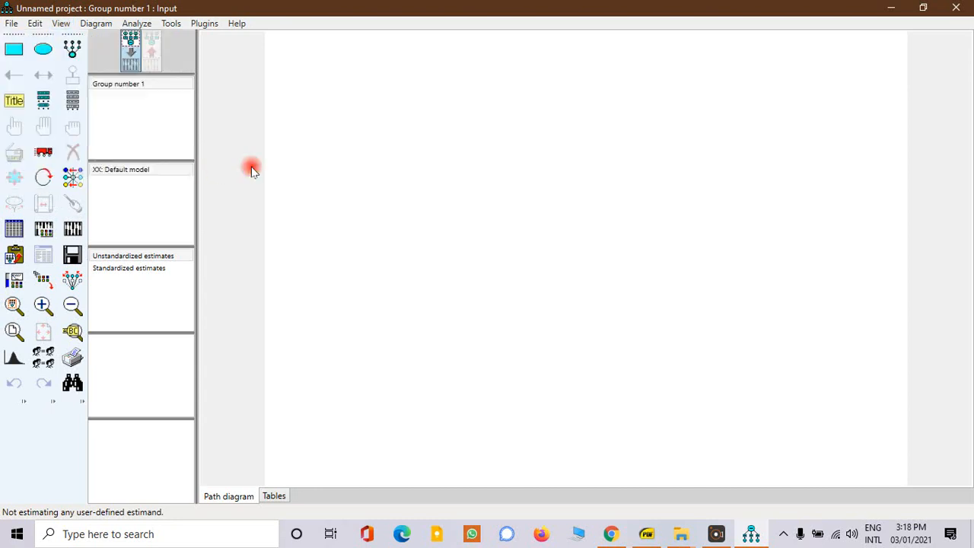
- Draw an observed variable rectangle near the upper-left corner of the page
left_click(102, 25)
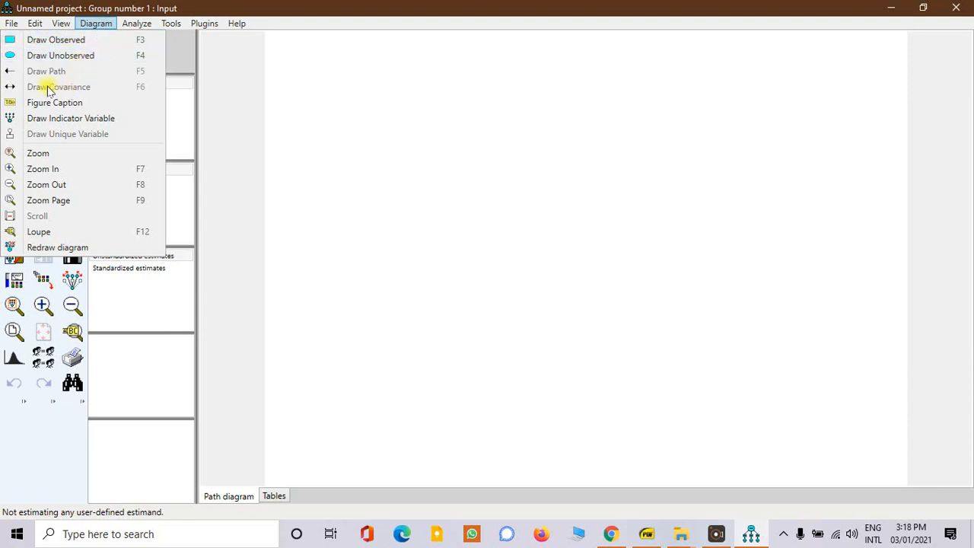
left_click(84, 41)
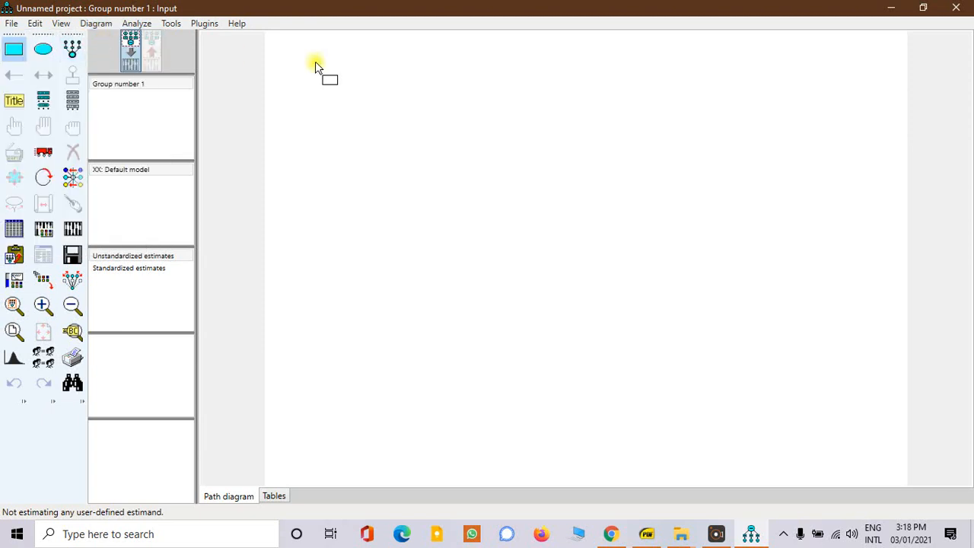
mouse_move(316, 63)
left_mouse_down()
mouse_move(317, 99)
mouse_move(407, 94)
left_mouse_up()
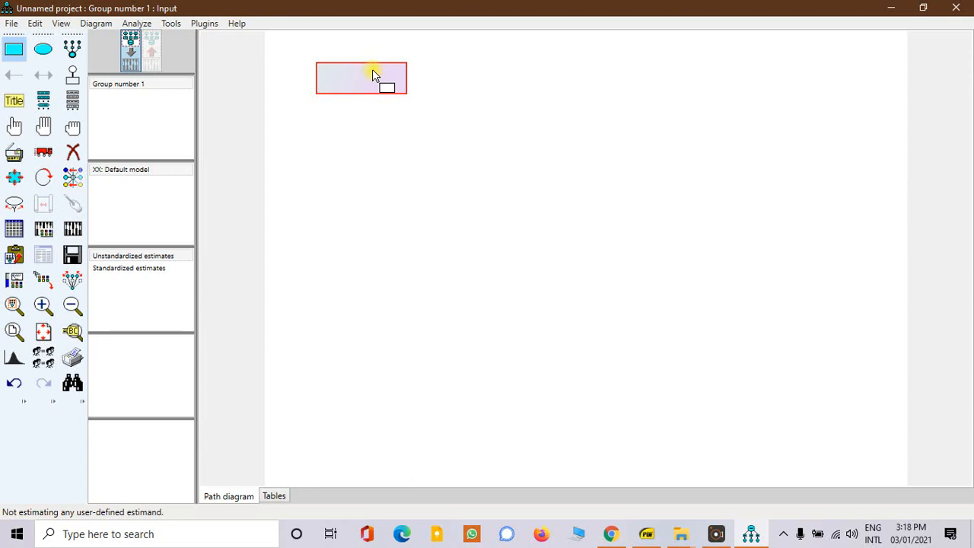
- Draw an unobserved variable ellipse beside the rectangle, on its right
left_click(97, 27)
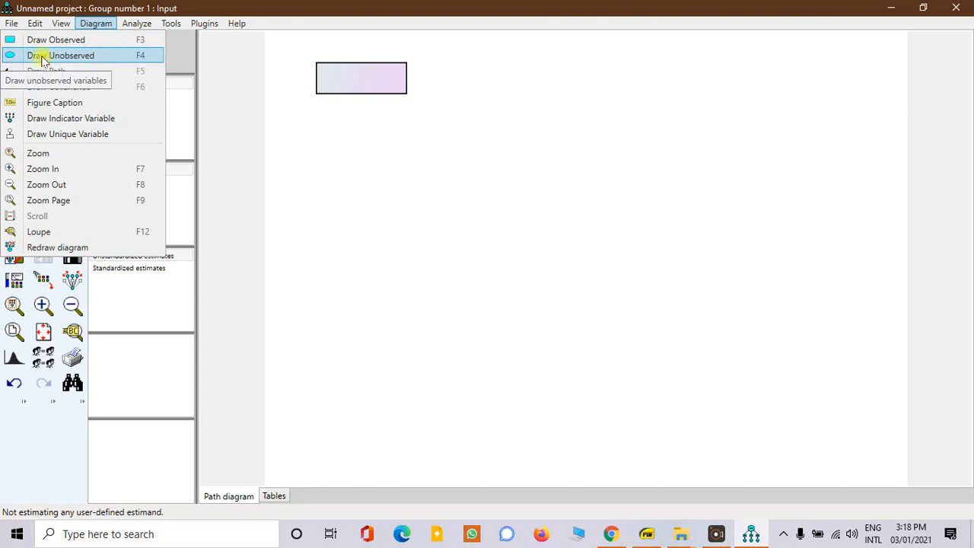
left_click(43, 57)
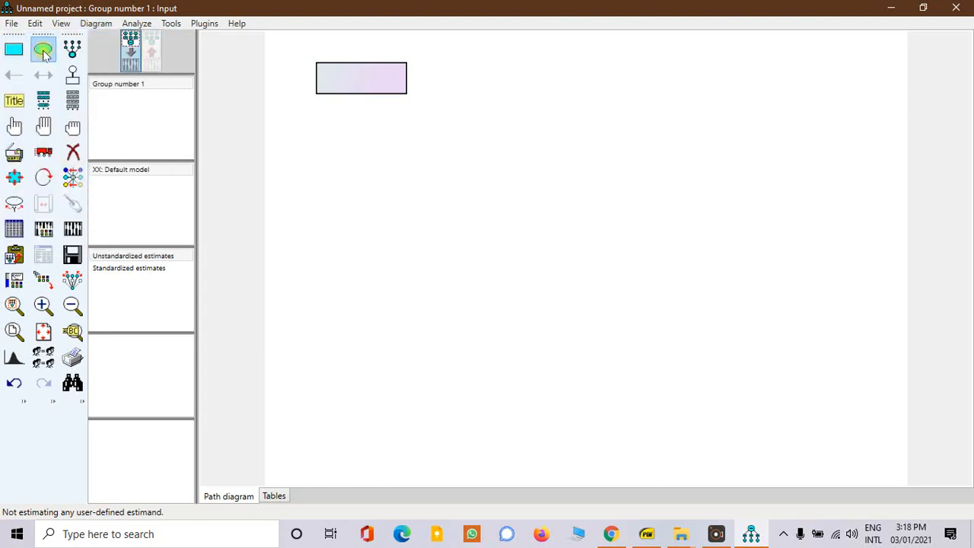
left_click(93, 24)
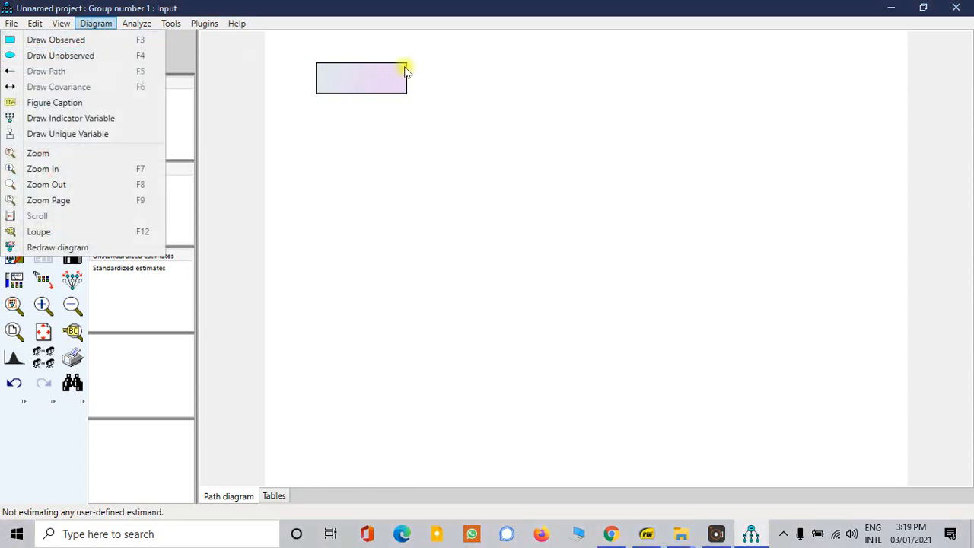
left_click(42, 57)
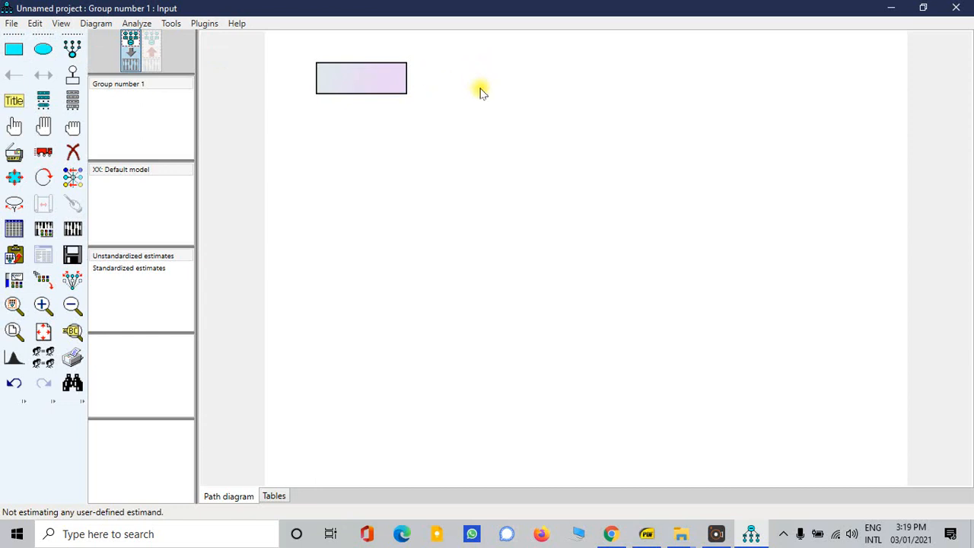
left_click(44, 51)
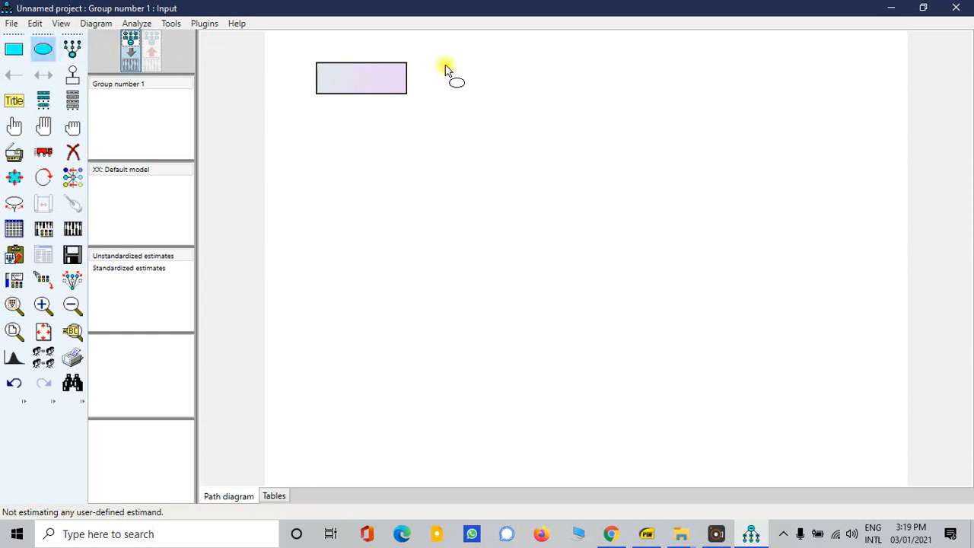
left_click_drag(474, 63, 535, 104)
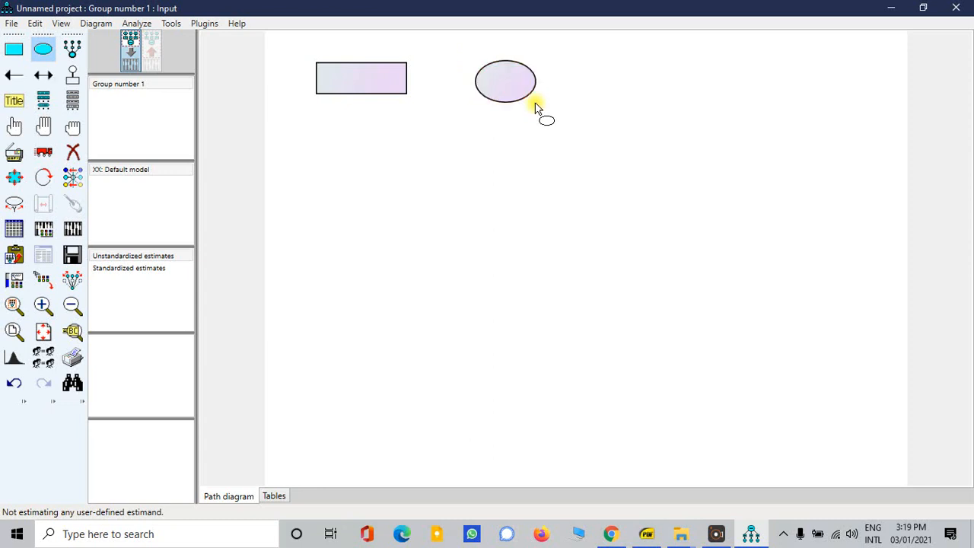
- Draw a single-headed path from the observed rectangle to the unobserved ellipse
left_click(90, 24)
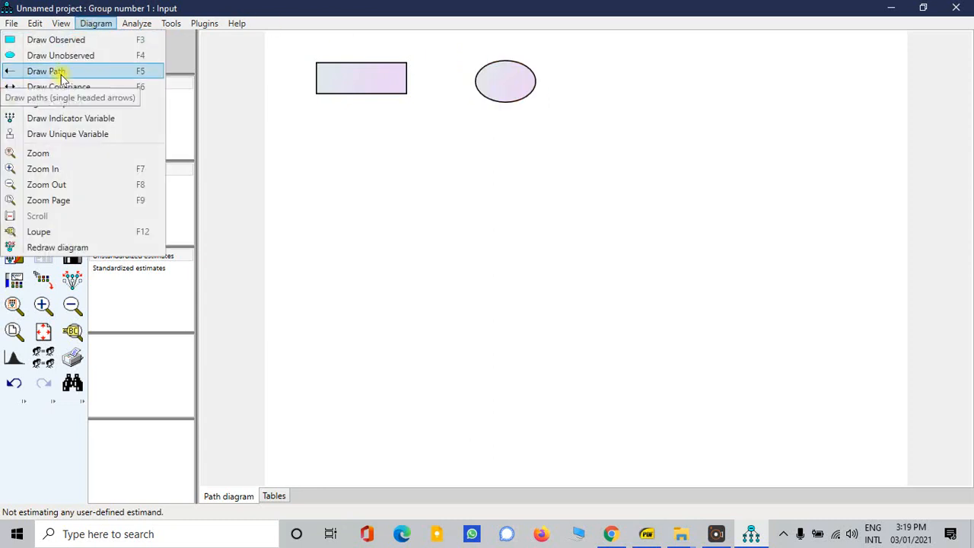
left_click(61, 73)
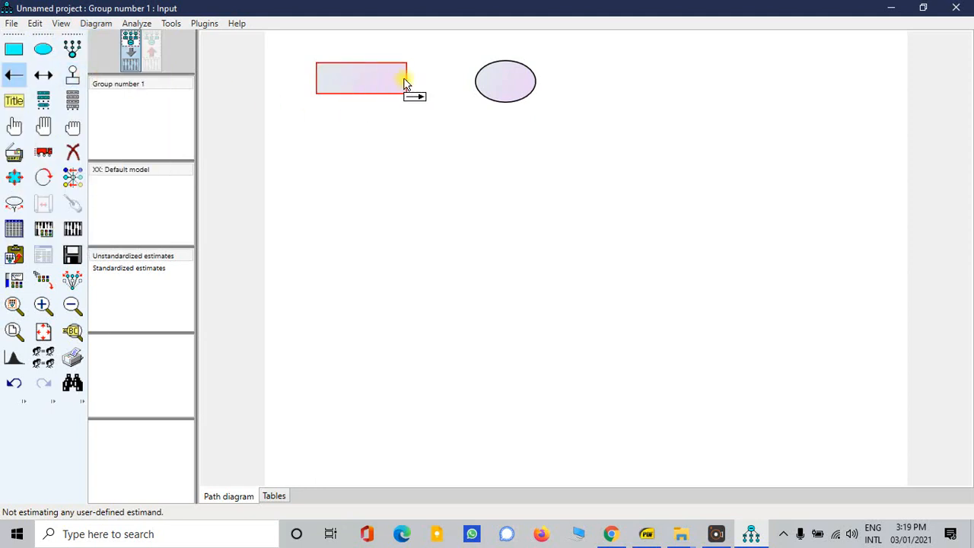
left_click_drag(396, 79, 490, 88)
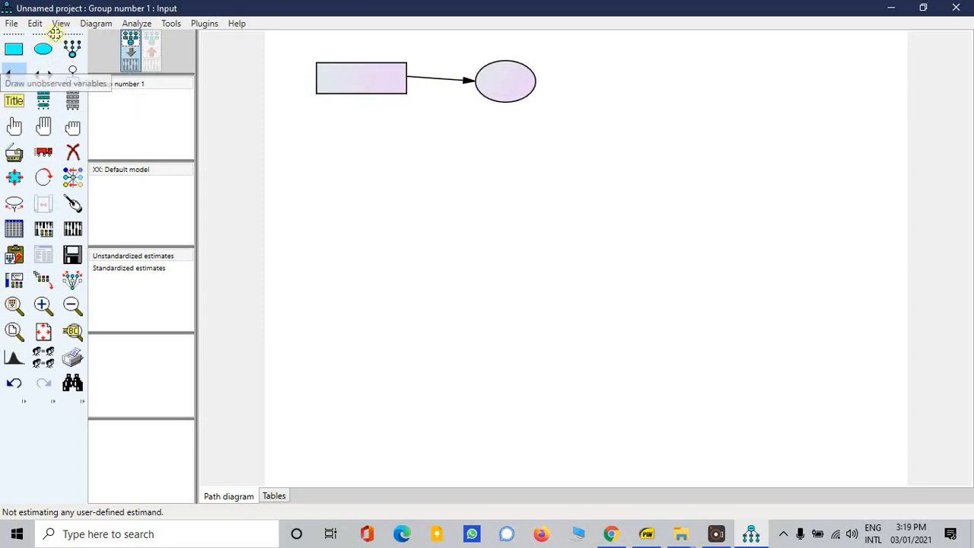
- Try to draw a covariance between the rectangle and the ellipse alongside the existing path
left_click(91, 23)
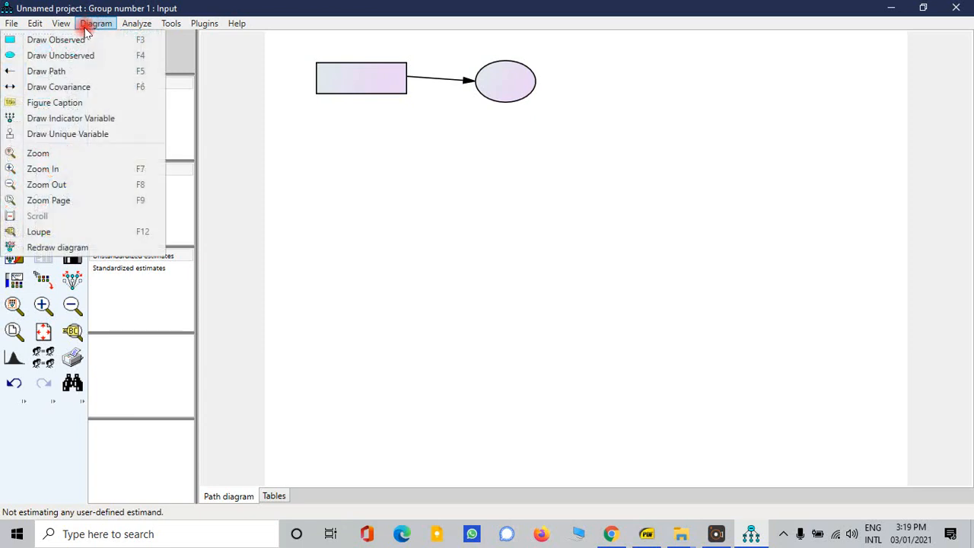
left_click(59, 88)
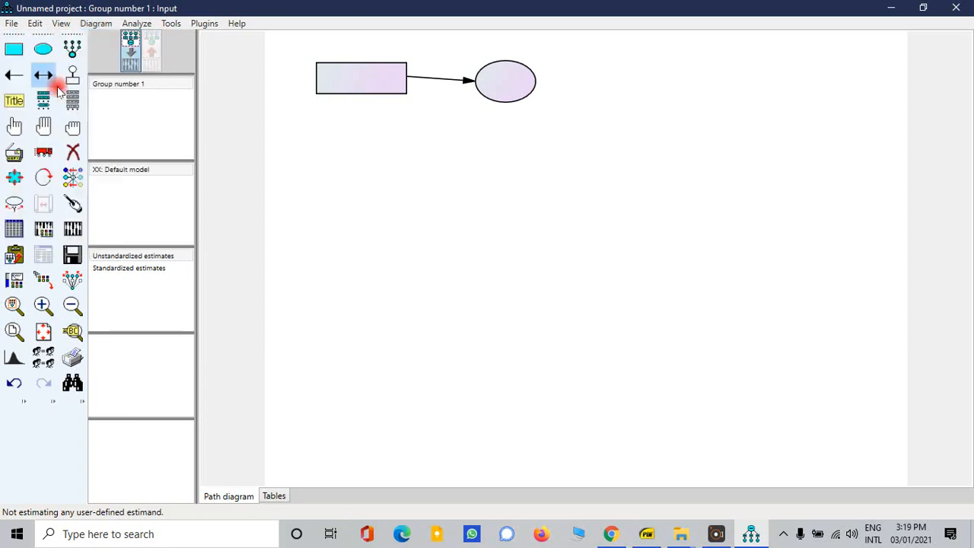
left_click(390, 93)
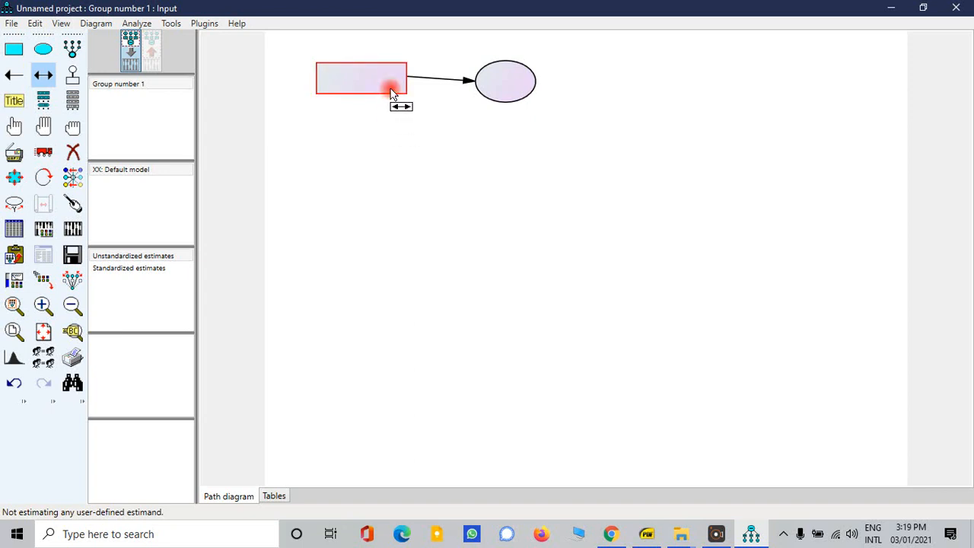
left_click_drag(407, 133, 512, 79)
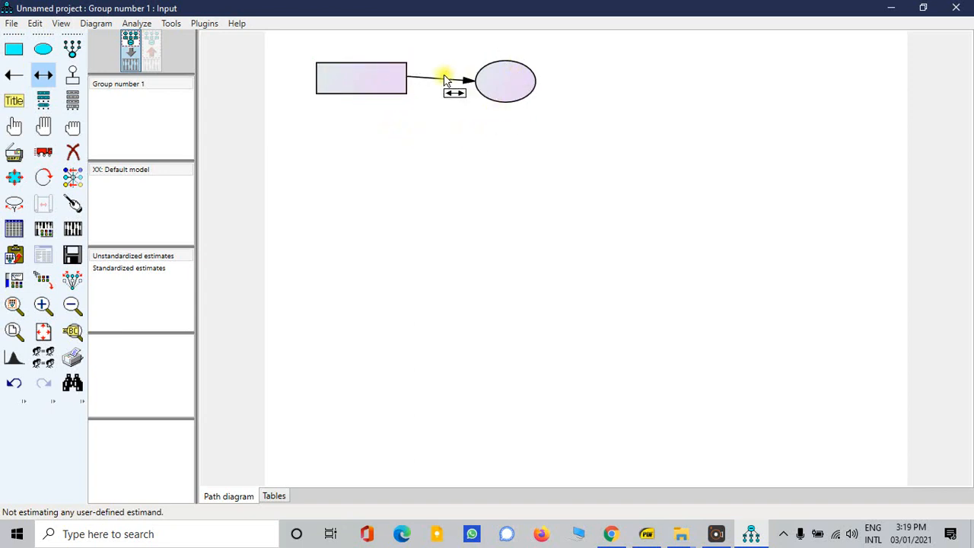
left_click_drag(376, 69, 496, 83)
- Erase the single-headed path and connect the rectangle and the ellipse with a double-headed covariance arrow
left_click(72, 151)
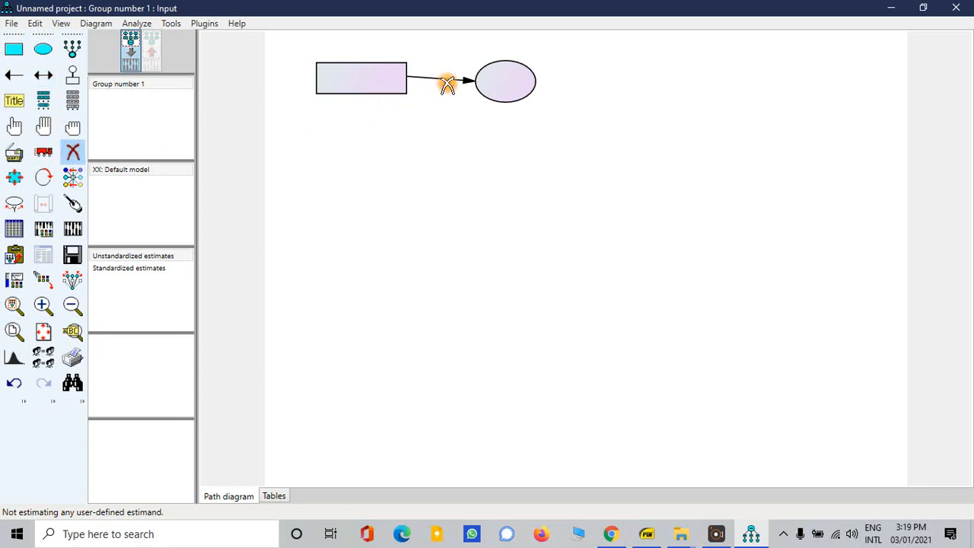
left_click(463, 82)
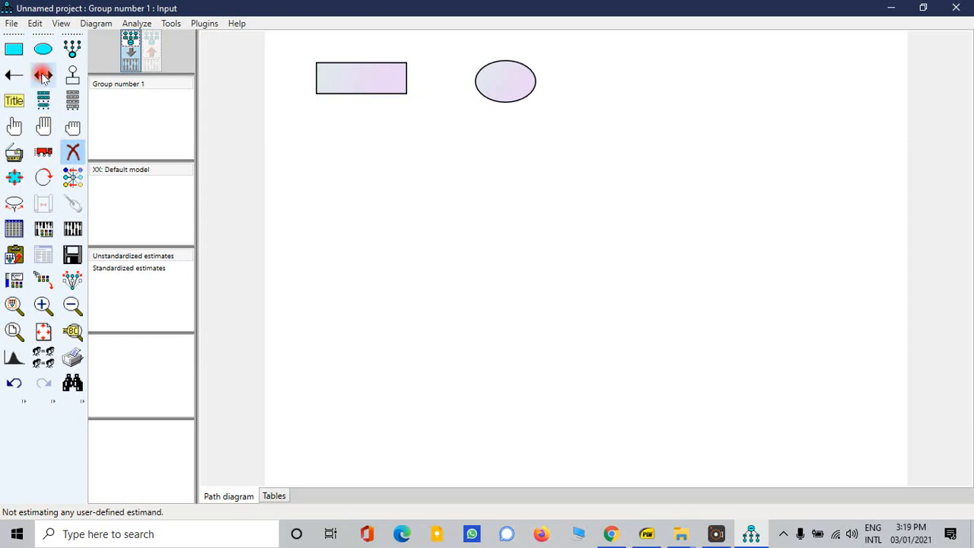
left_click(44, 75)
mouse_move(393, 80)
left_mouse_down()
mouse_move(390, 119)
mouse_move(506, 80)
left_mouse_up()
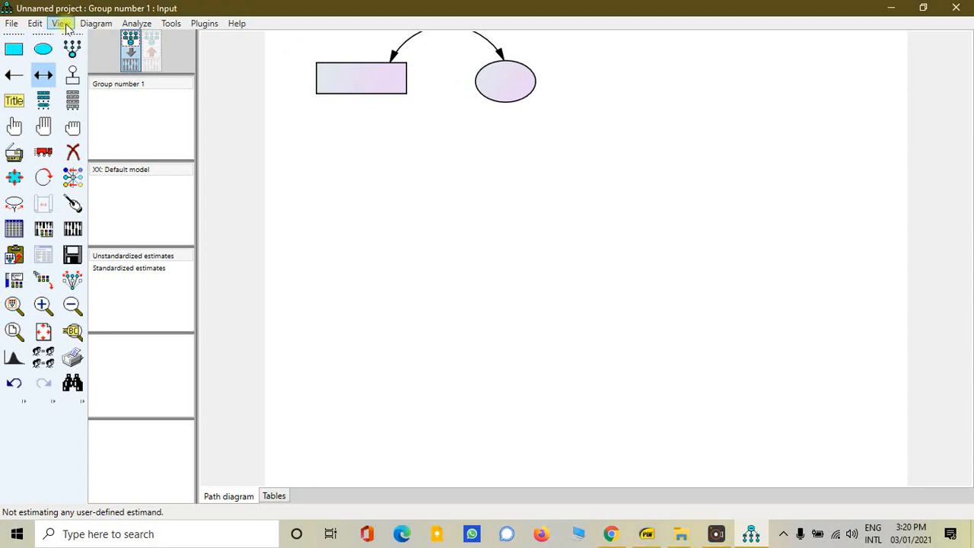
- Add the bold figure caption "My First Diagram" above the ellipse, centered on the page at font size 24
left_click(102, 25)
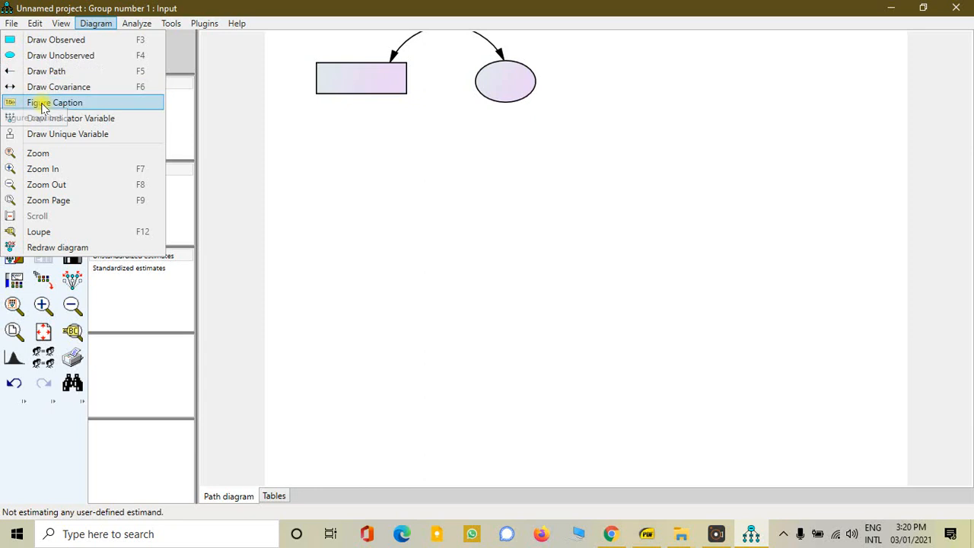
left_click(65, 103)
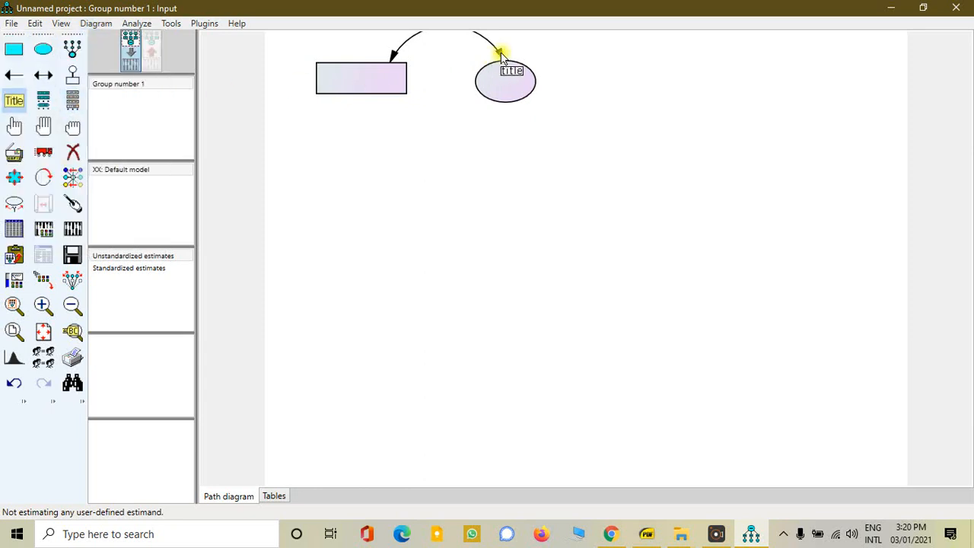
left_click(528, 59)
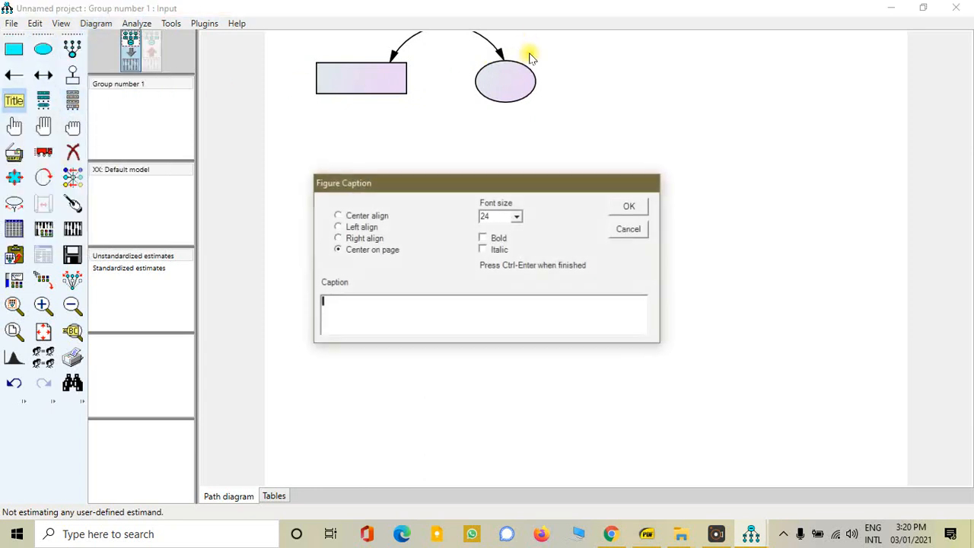
left_click(356, 305)
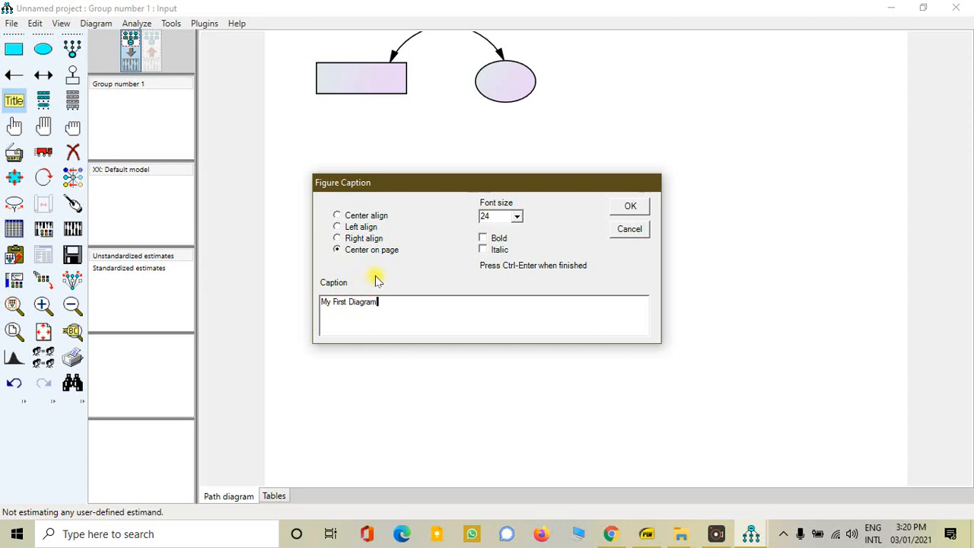
left_click(487, 239)
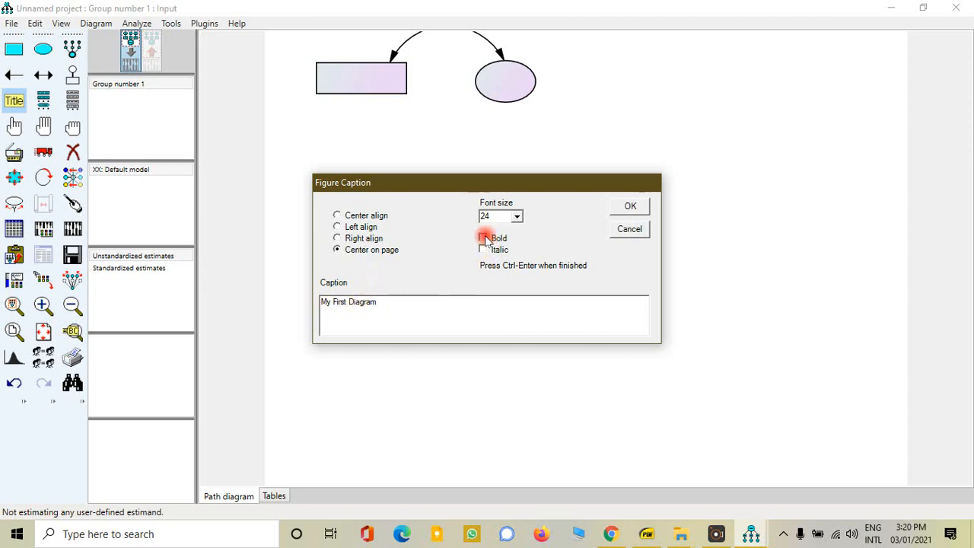
left_click(631, 207)
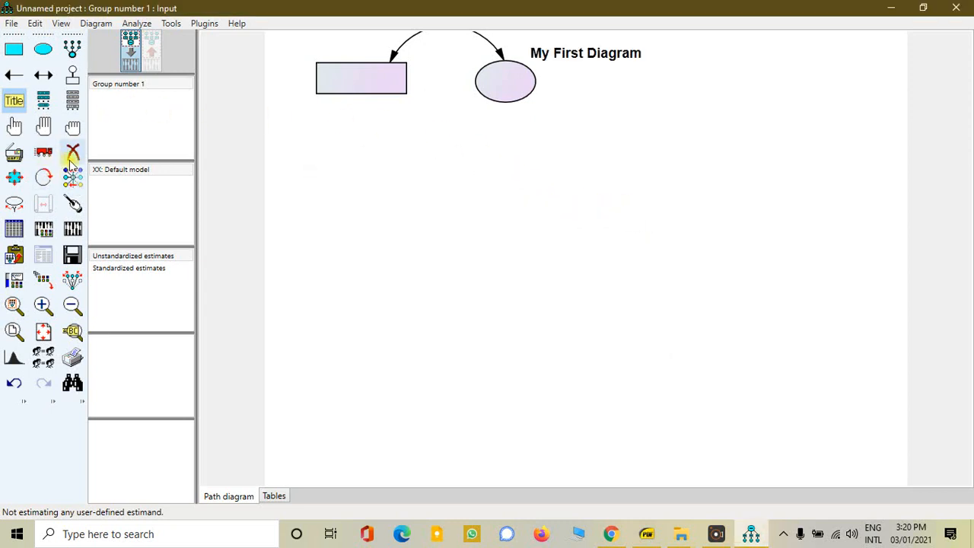
- Move the connected shapes together toward the middle of the page and the caption alone up to the page top
left_click(43, 126)
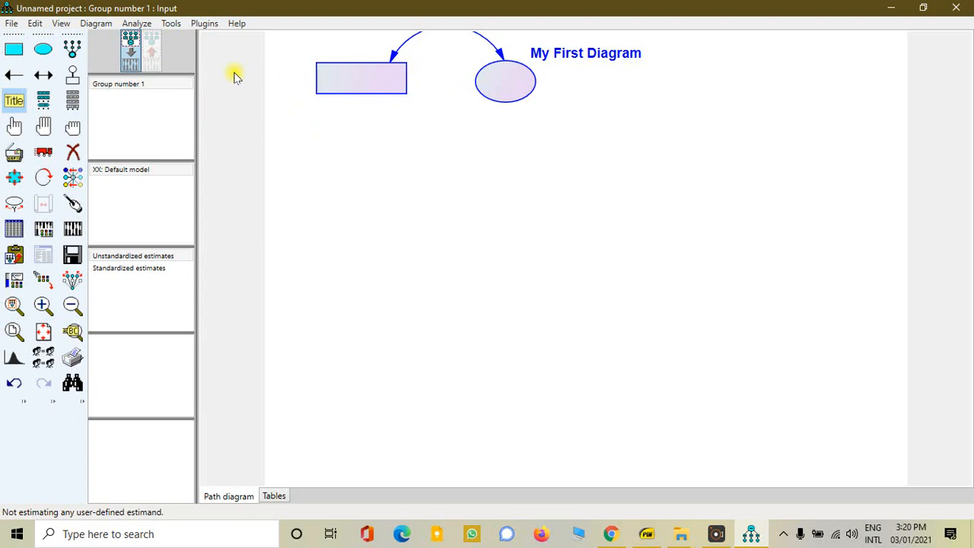
left_click(43, 151)
left_click_drag(365, 82, 413, 252)
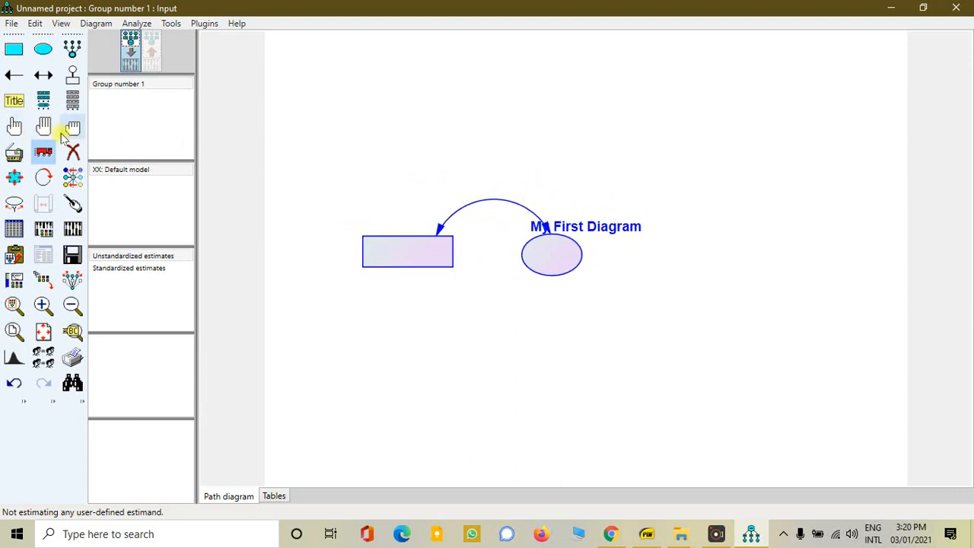
left_click(72, 129)
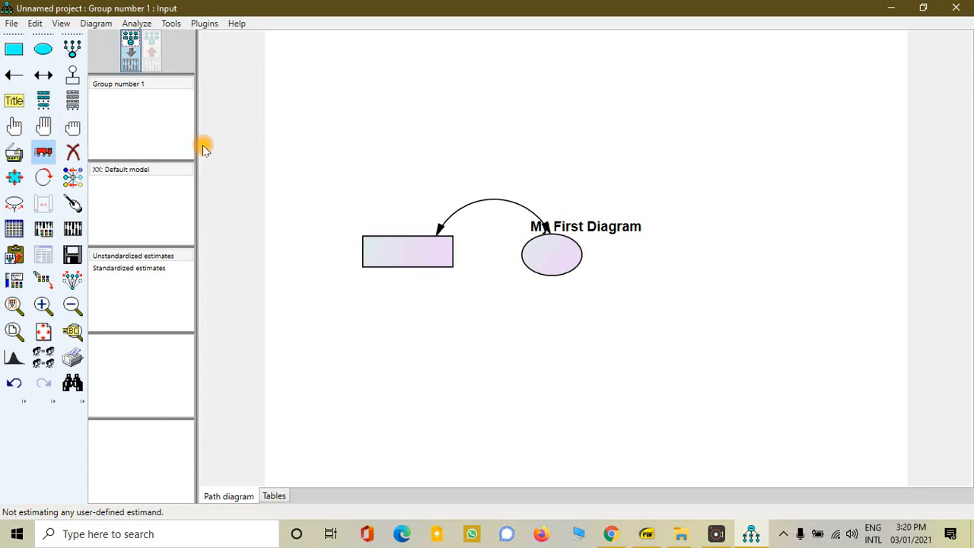
left_click_drag(582, 223, 583, 68)
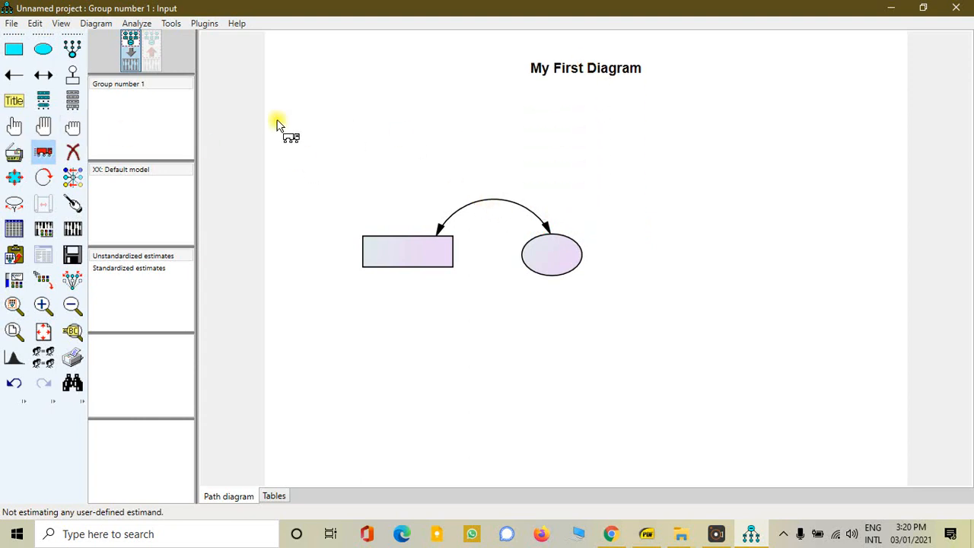
- Add an indicator variable with its error term to the ellipse using Draw Indicator Variable
left_click(96, 23)
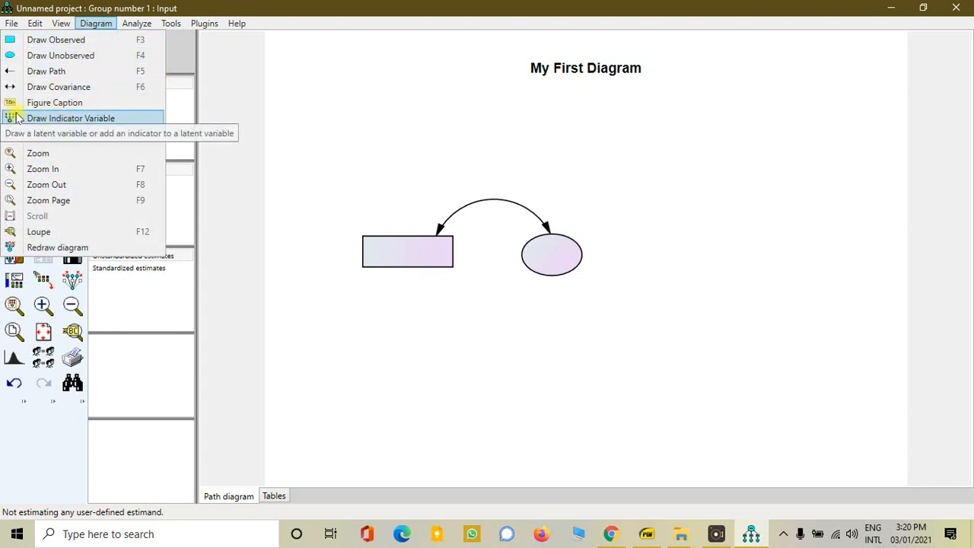
left_click(82, 120)
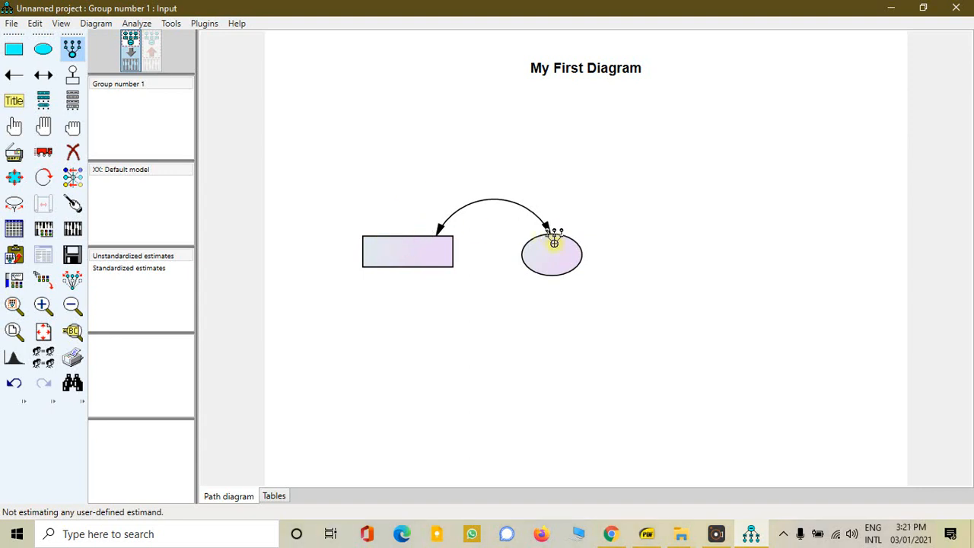
left_click(559, 248)
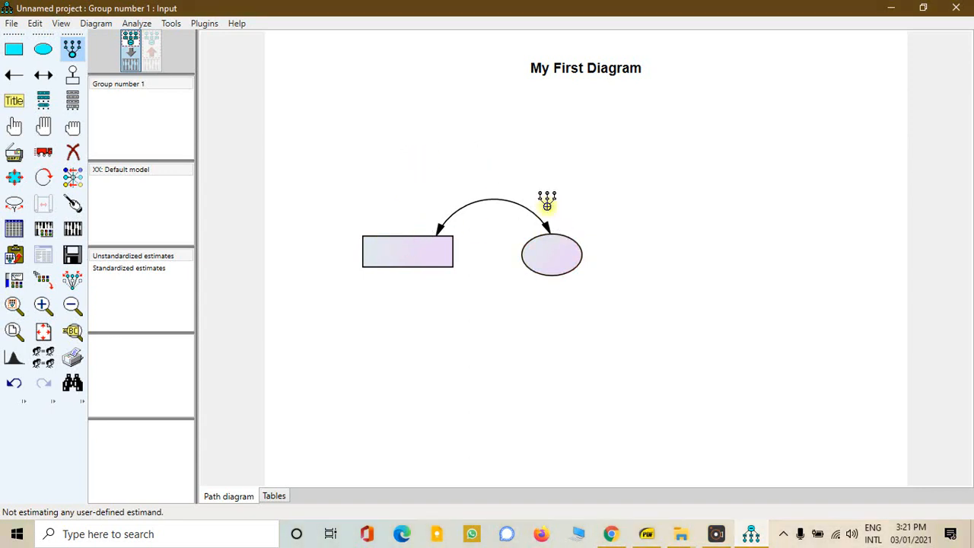
left_click(577, 244)
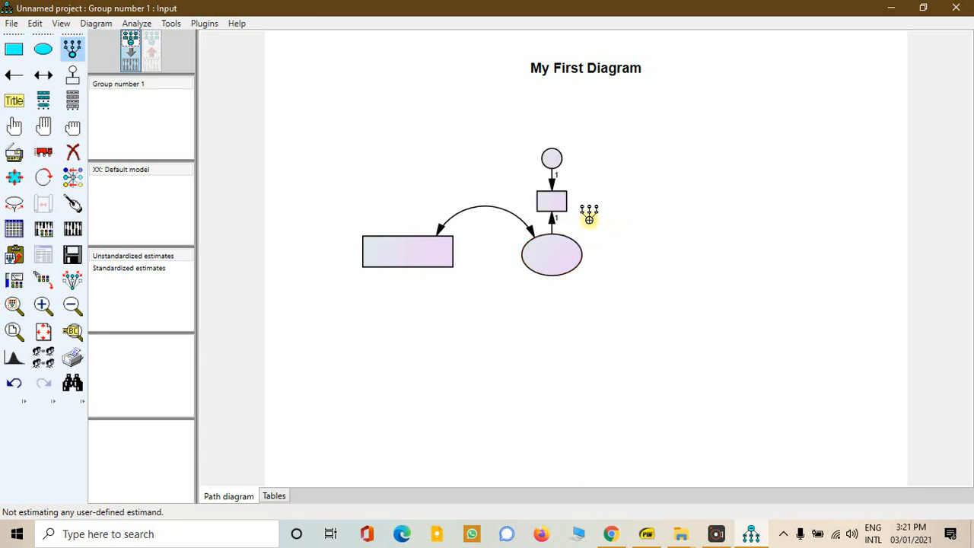
- Select all objects and erase the rectangle, the ellipse, the indicator and its error circle, keeping only the caption
left_click(44, 128)
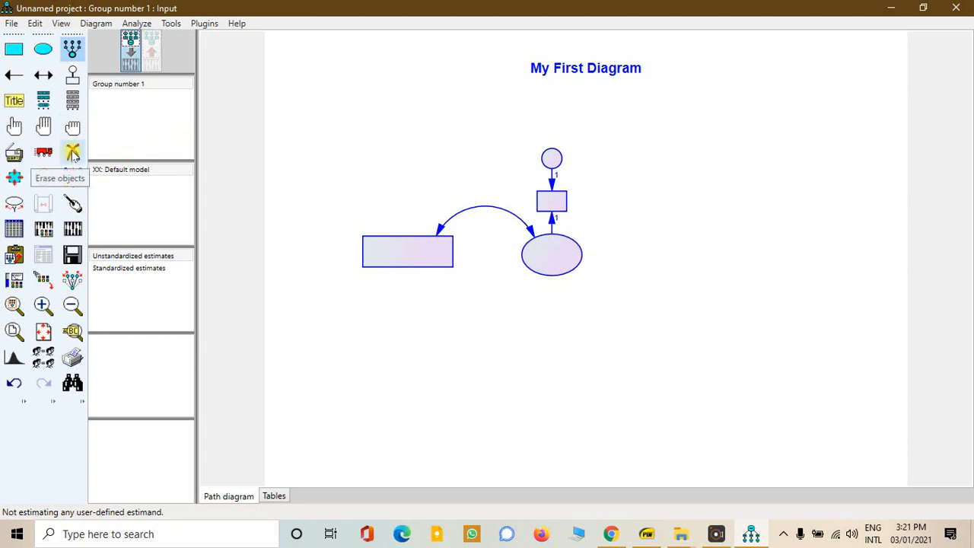
left_click(72, 152)
left_click(402, 254)
left_click(563, 249)
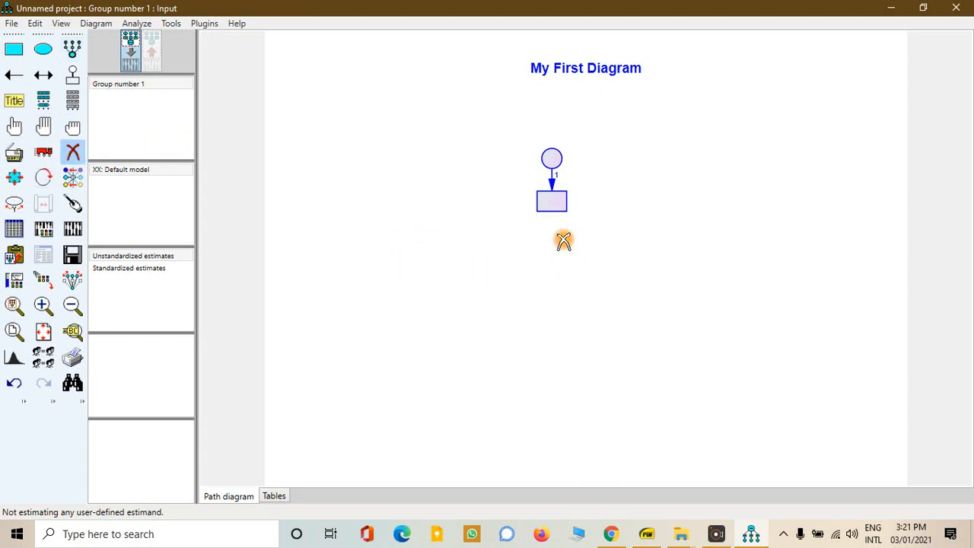
left_click(561, 209)
left_click(551, 159)
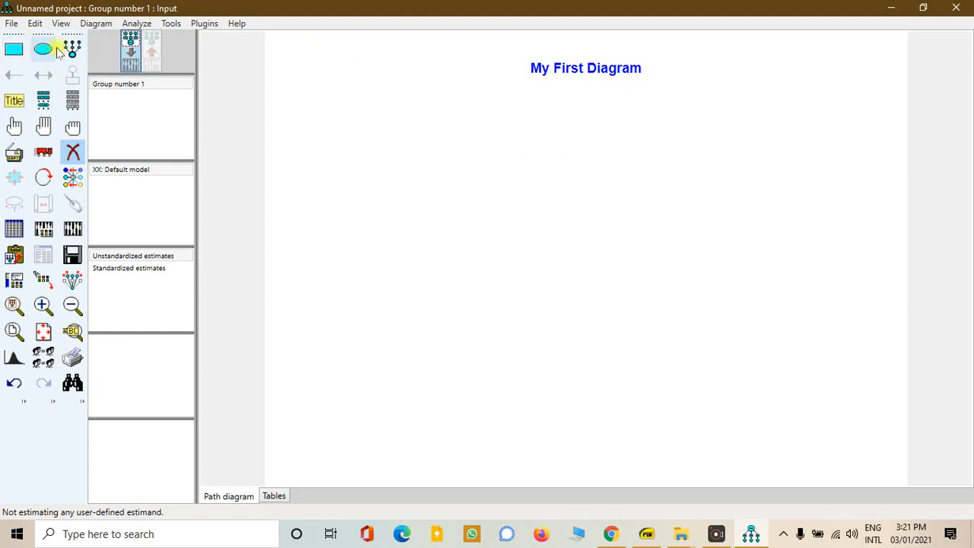
left_click(99, 24)
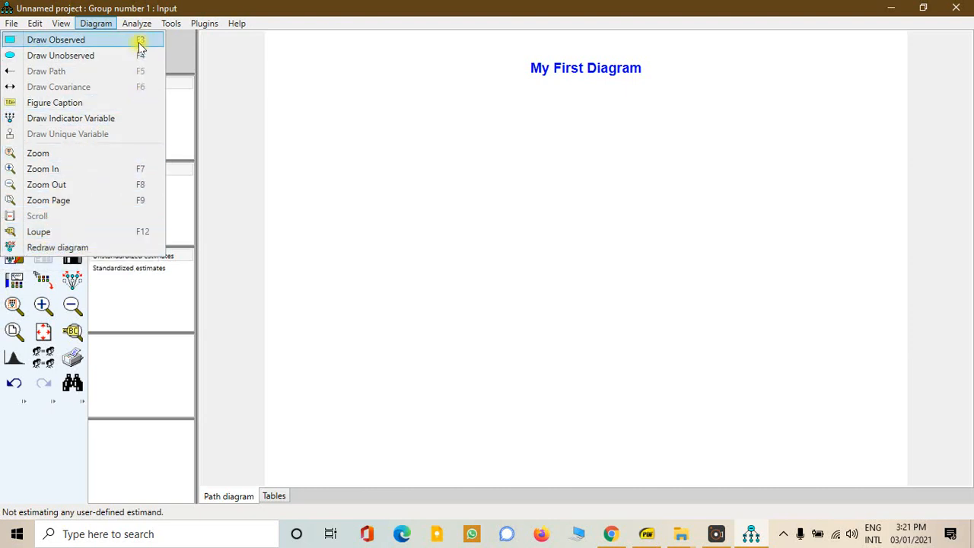
mouse_move(145, 32)
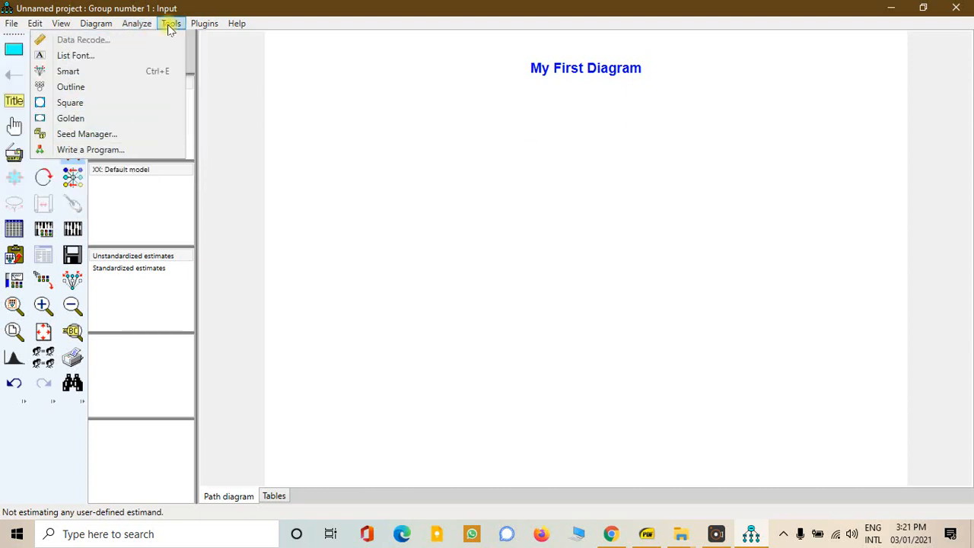
mouse_move(201, 29)
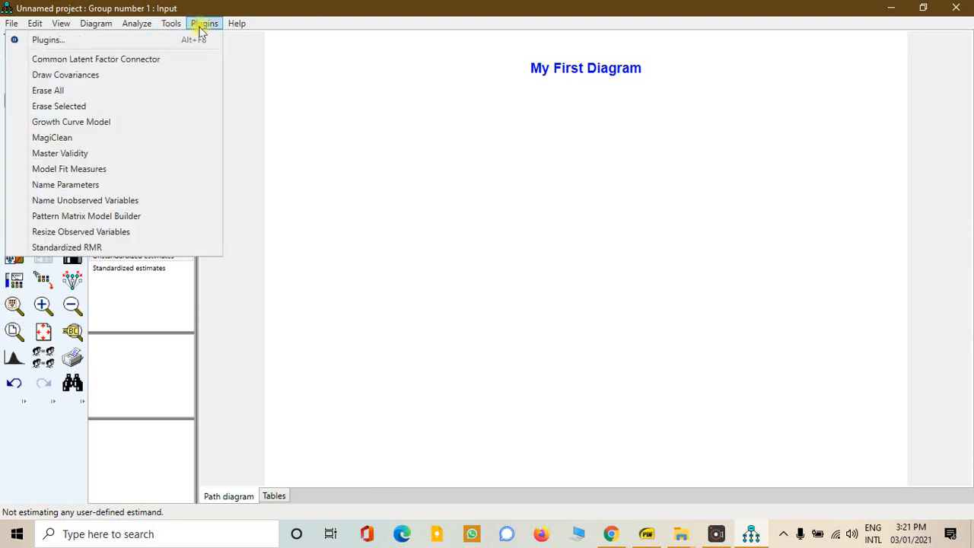
mouse_move(237, 25)
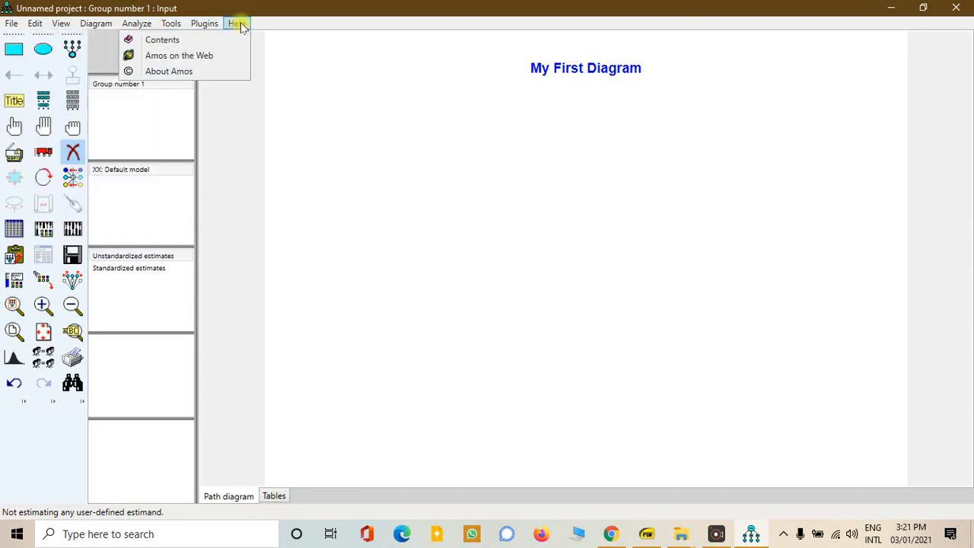
- Open the Amos help contents and look up the keyword GOF in the help index
left_click(228, 25)
left_click(226, 24)
left_click(221, 38)
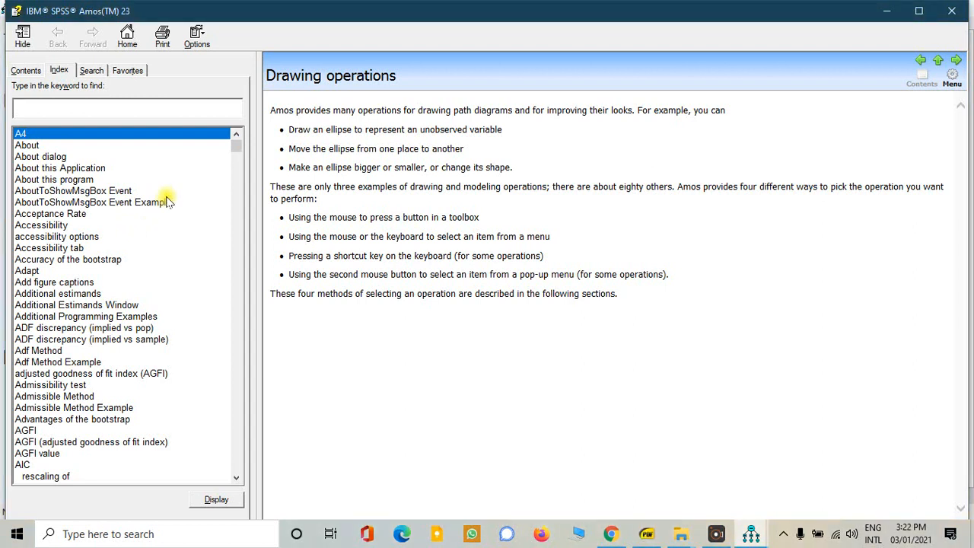
type("OF")
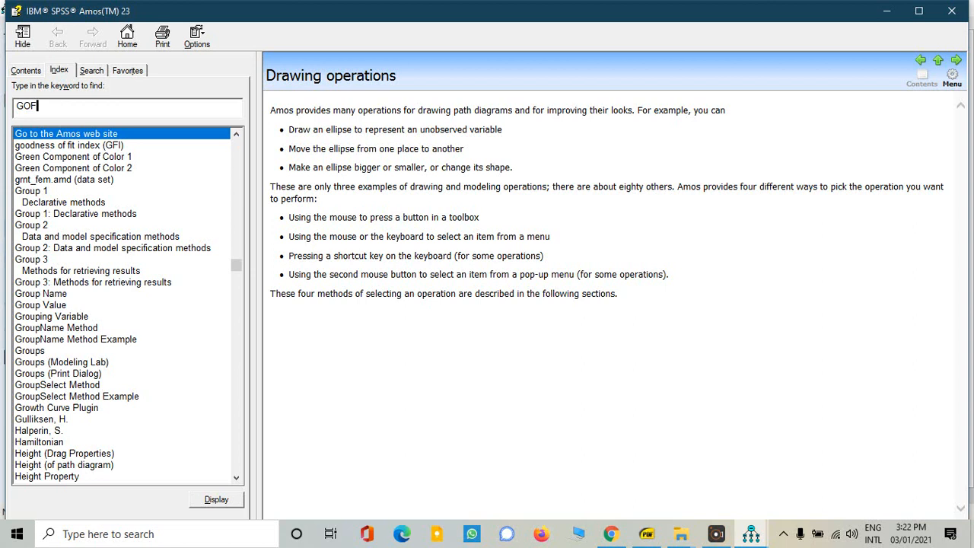
key("BackSpace")
key("BackSpace")
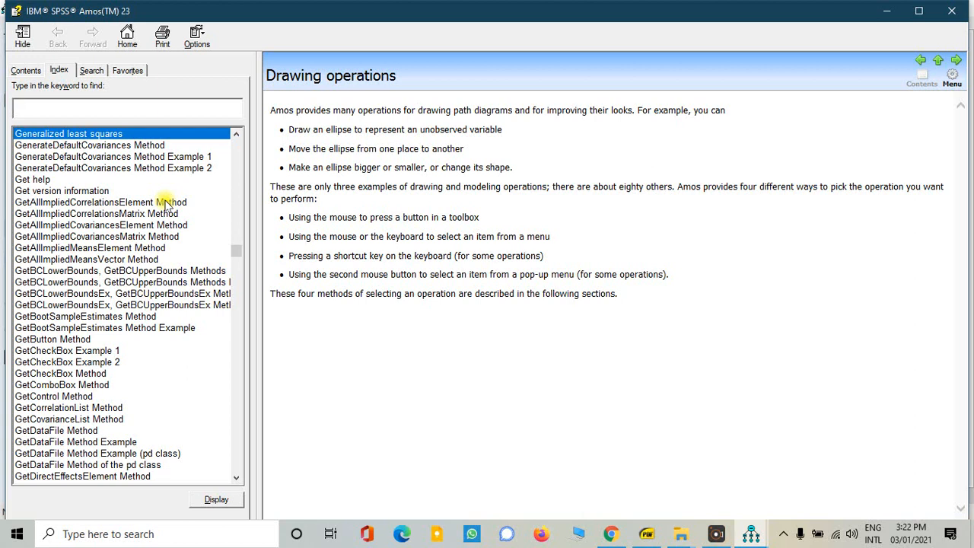
- Look up "Direct" in the help index, read the topic "Direct Effect - Estimate" and close the help
type("Direct")
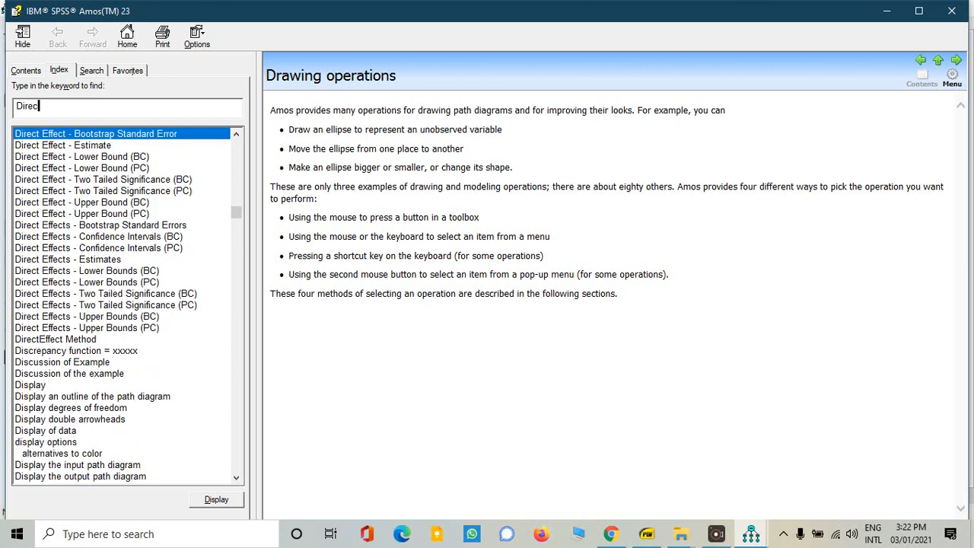
left_click(95, 145)
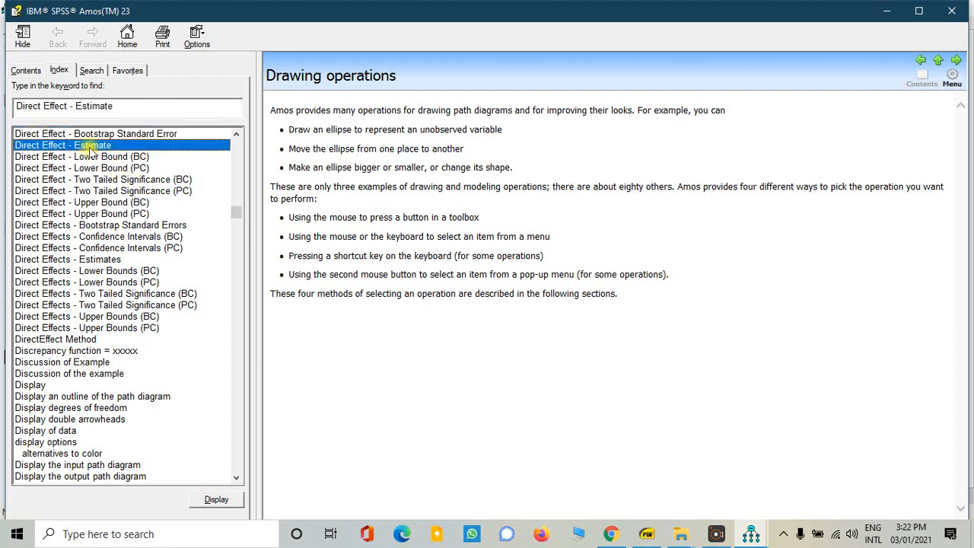
double_click(94, 146)
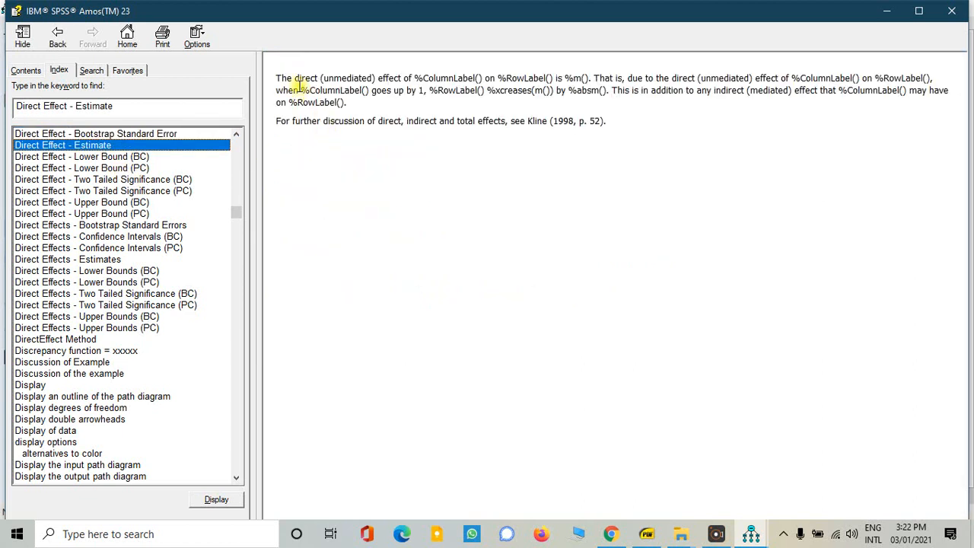
left_click_drag(277, 76, 606, 132)
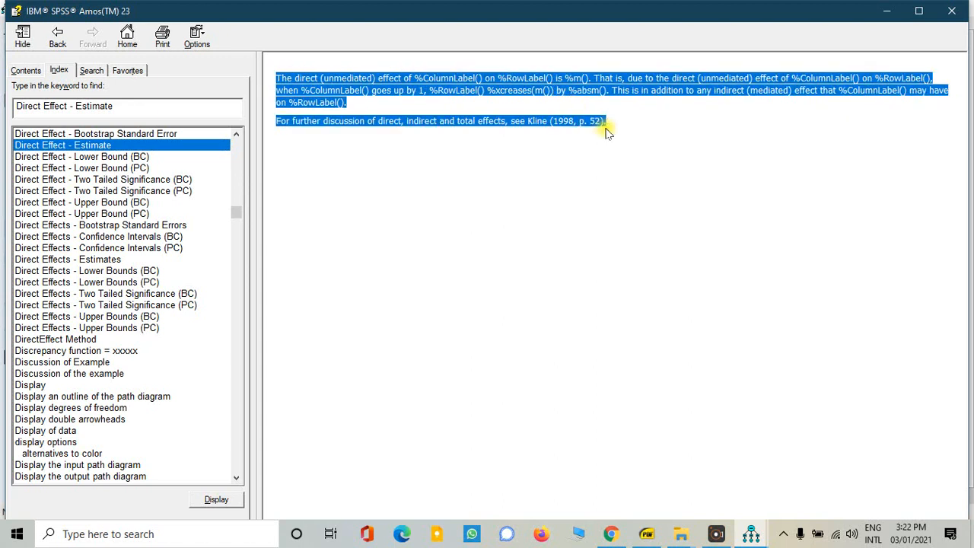
left_click(445, 190)
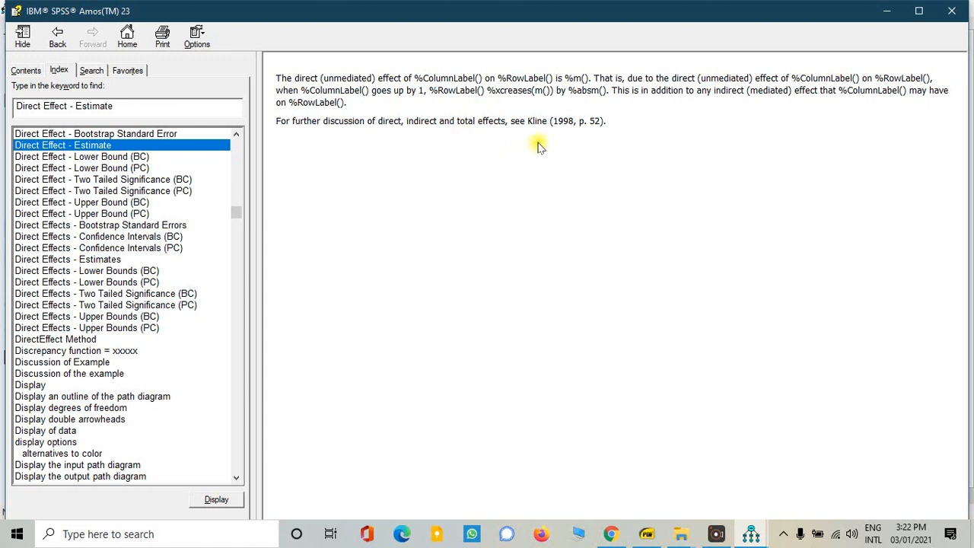
left_click(951, 11)
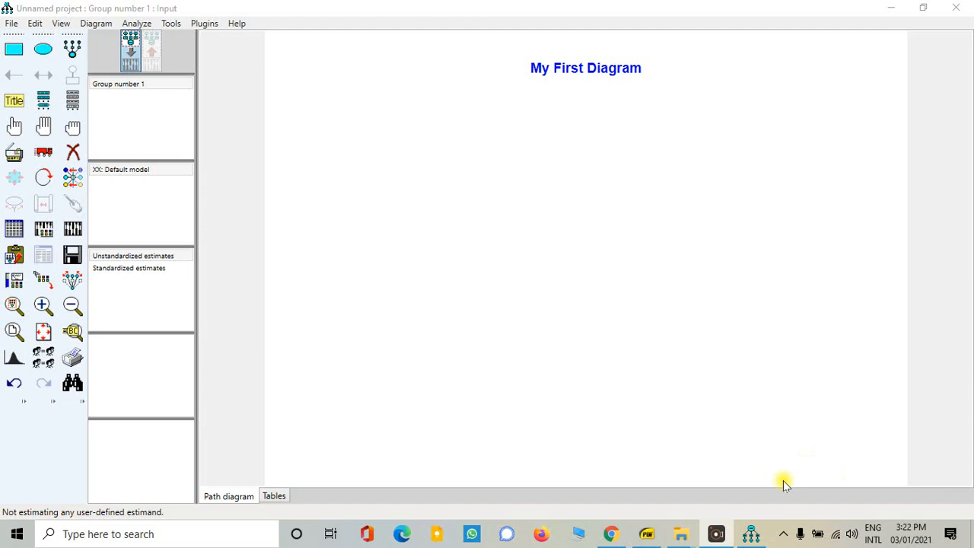
- Switch to the MVDA window in File Explorer and open the lecture subfolder "Lecture No 7_SEM with AMOS"
mouse_move(678, 537)
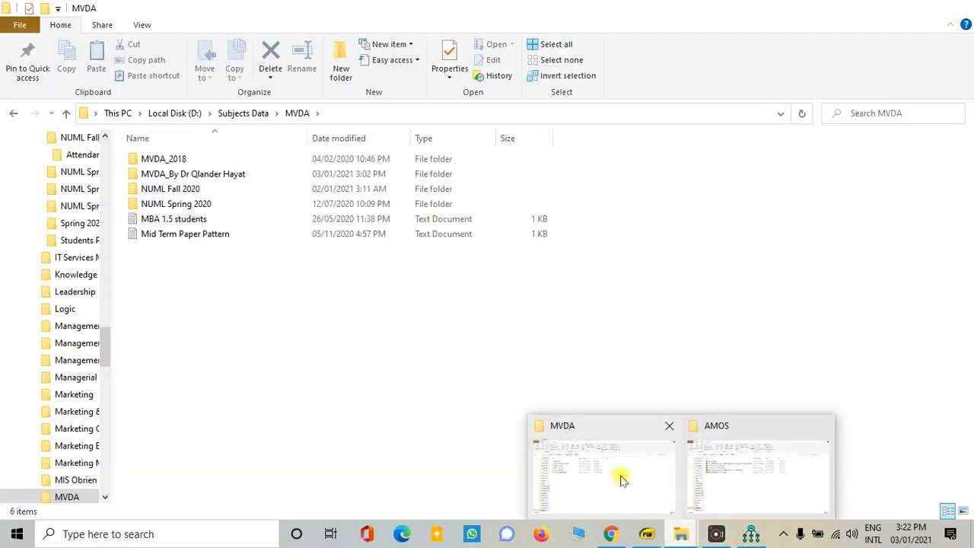
left_click(620, 474)
double_click(224, 174)
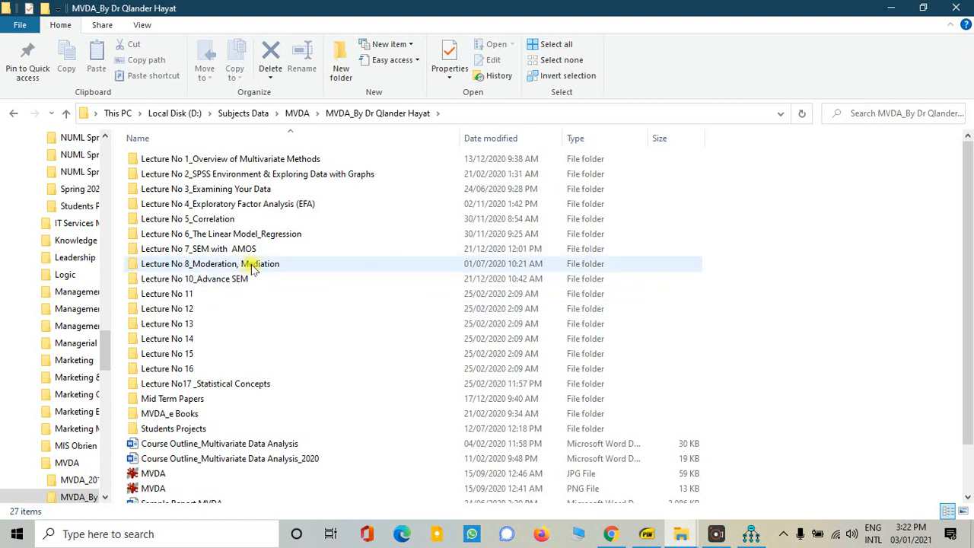
double_click(236, 249)
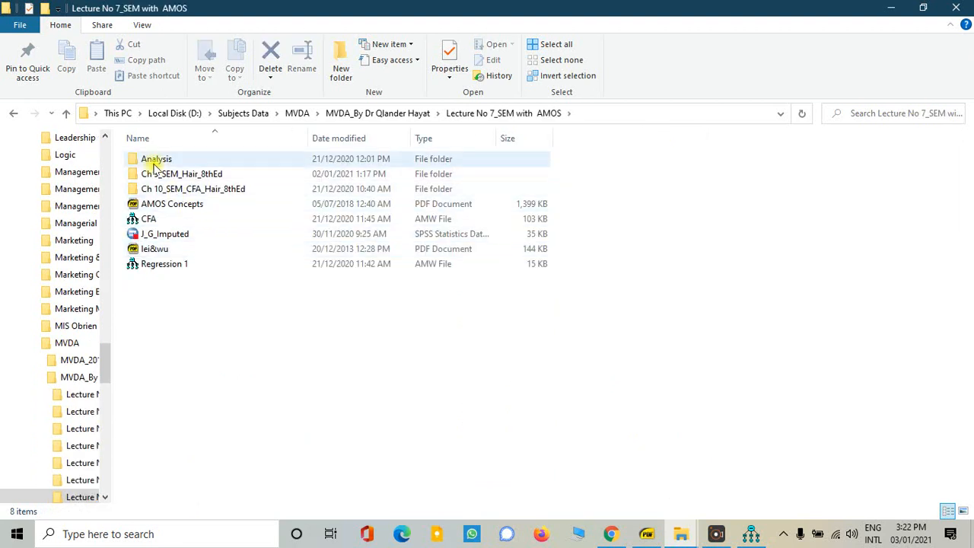
- Check the folder Ch 9_SEM_Hair_8thEd and its AMOS Output subfolder, and return to the Lecture No 7 folder
double_click(182, 174)
left_click(155, 161)
double_click(155, 160)
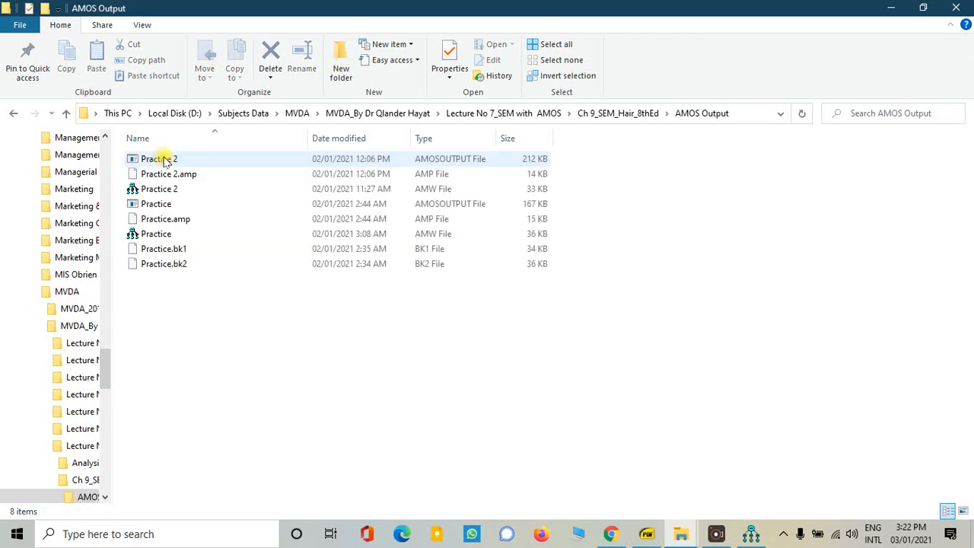
left_click(620, 114)
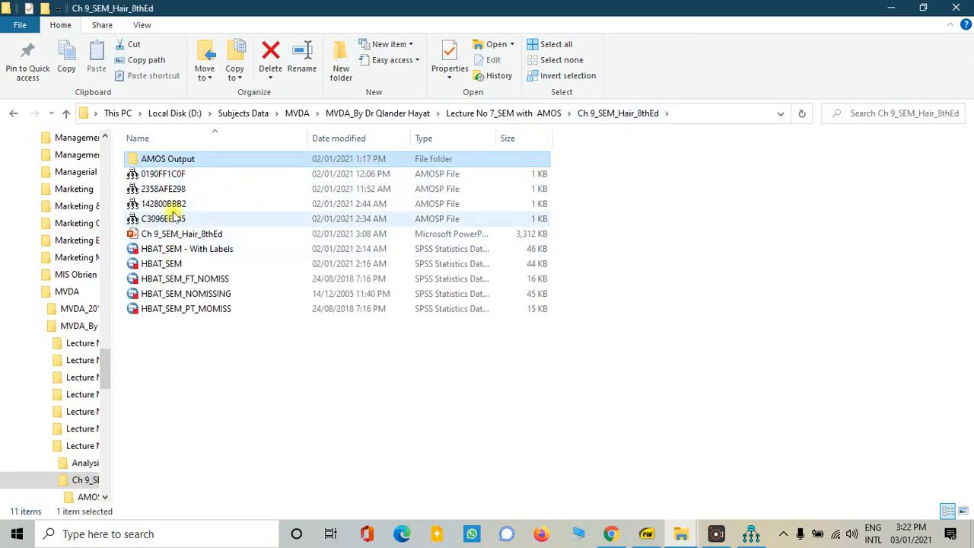
left_click(536, 113)
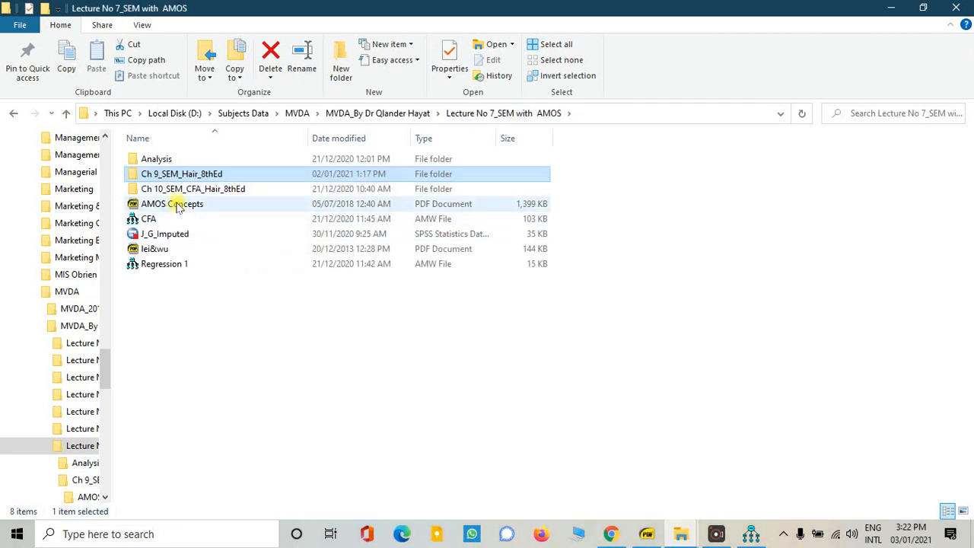
- Open the PDF "AMOS Concepts" and enlarge its first page to read the rules for working on AMOS
left_click(139, 206)
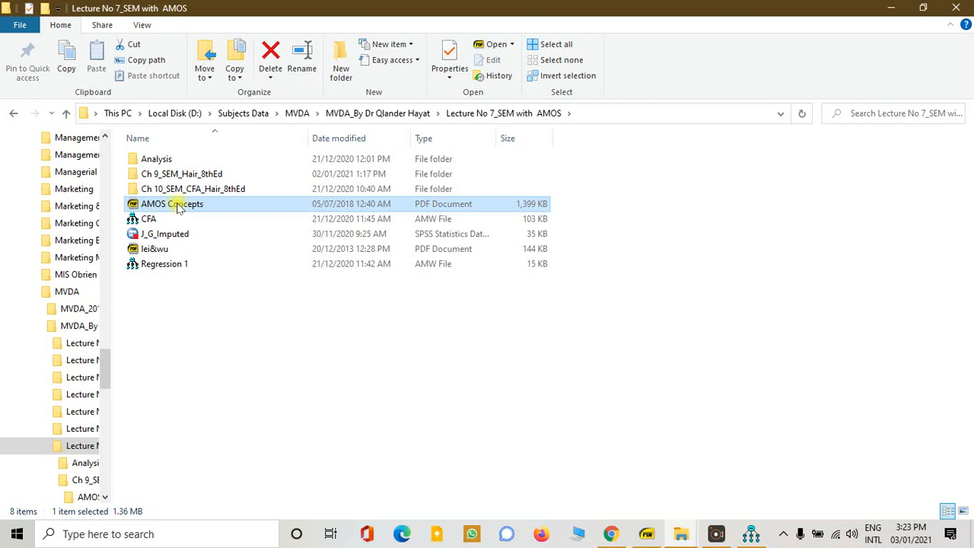
key("Return")
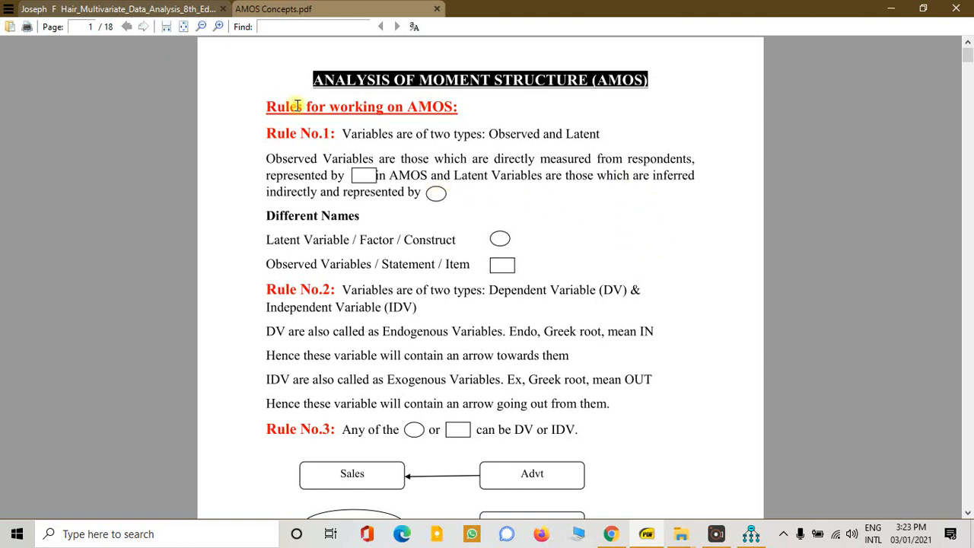
left_click(219, 27)
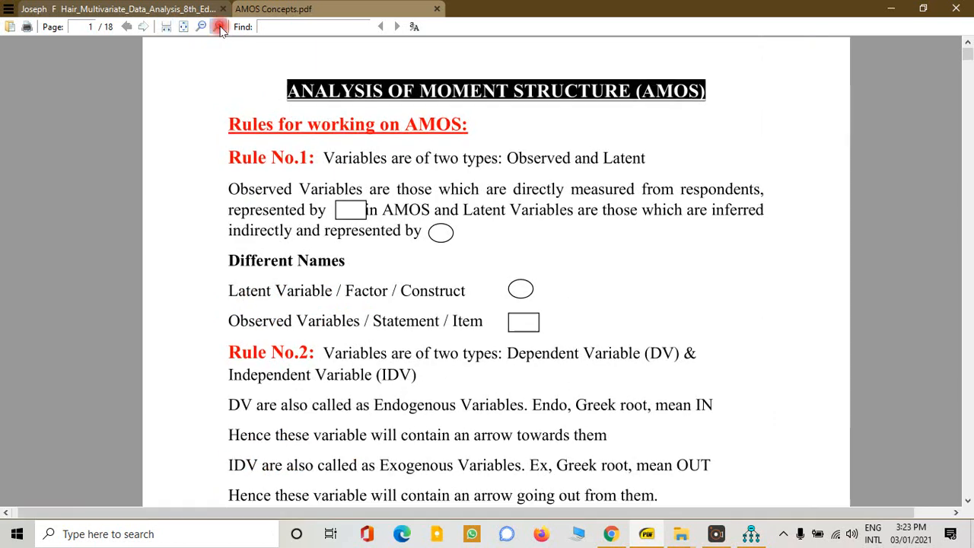
scroll(228, 68, "right", 1)
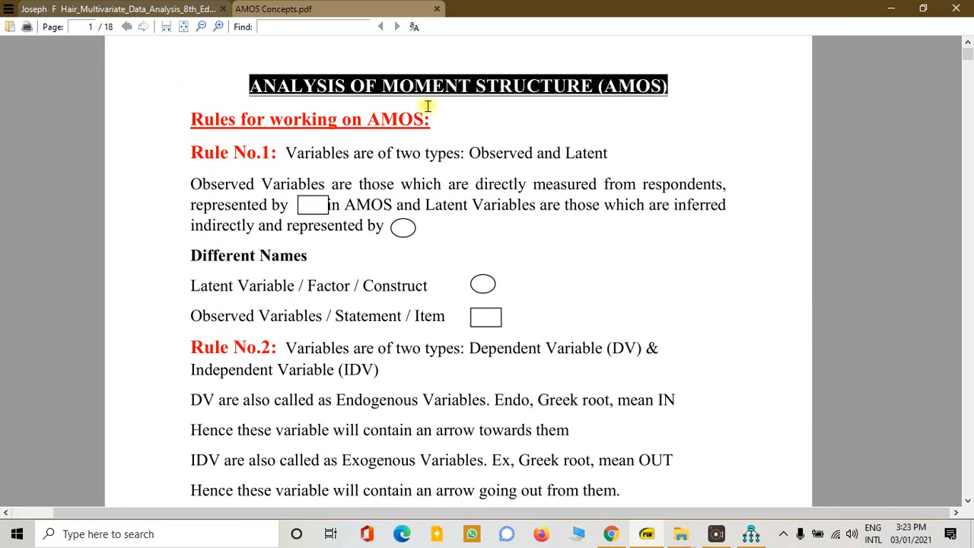
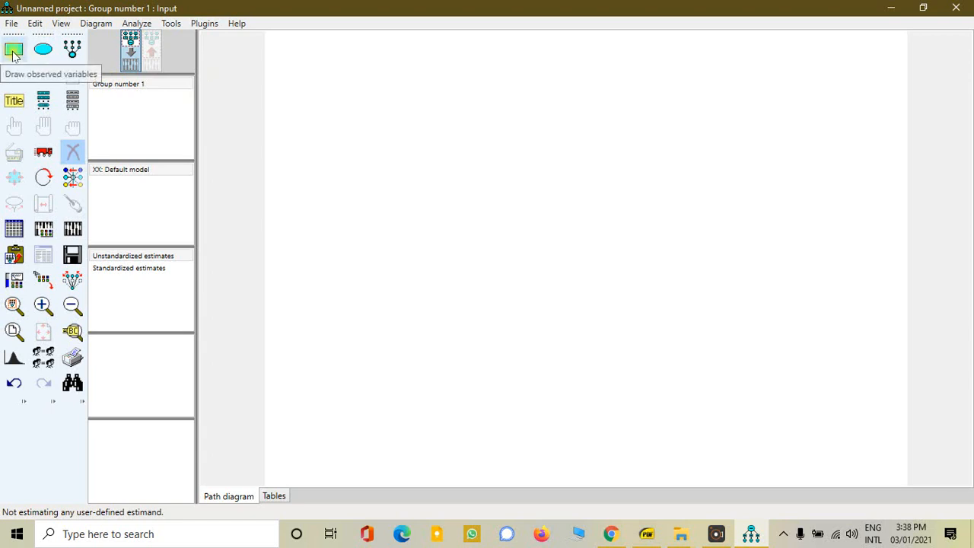
- Draw an observed variable near the upper left of the page and name it "Organizational Culutre"
left_click(13, 50)
mouse_move(352, 84)
left_mouse_down()
mouse_move(357, 122)
mouse_move(515, 146)
left_mouse_up()
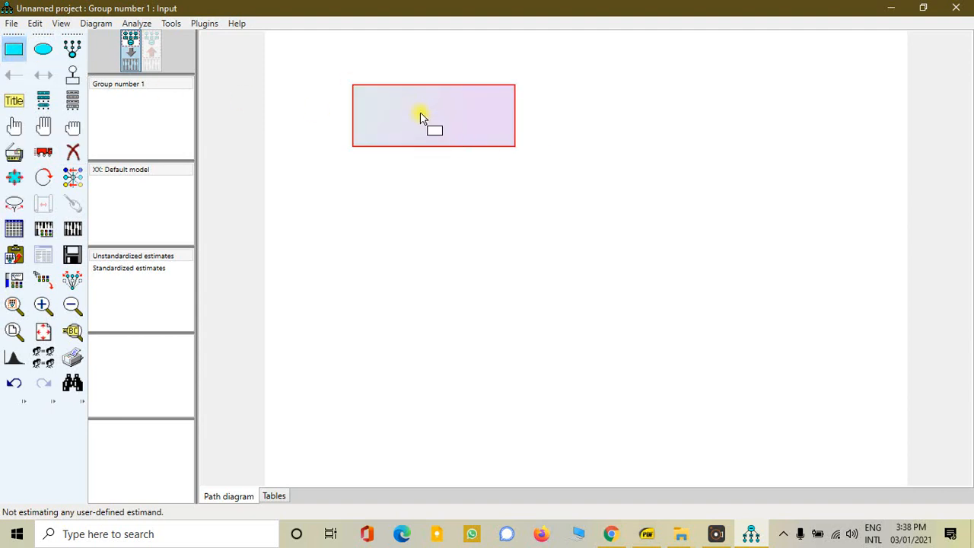
double_click(422, 116)
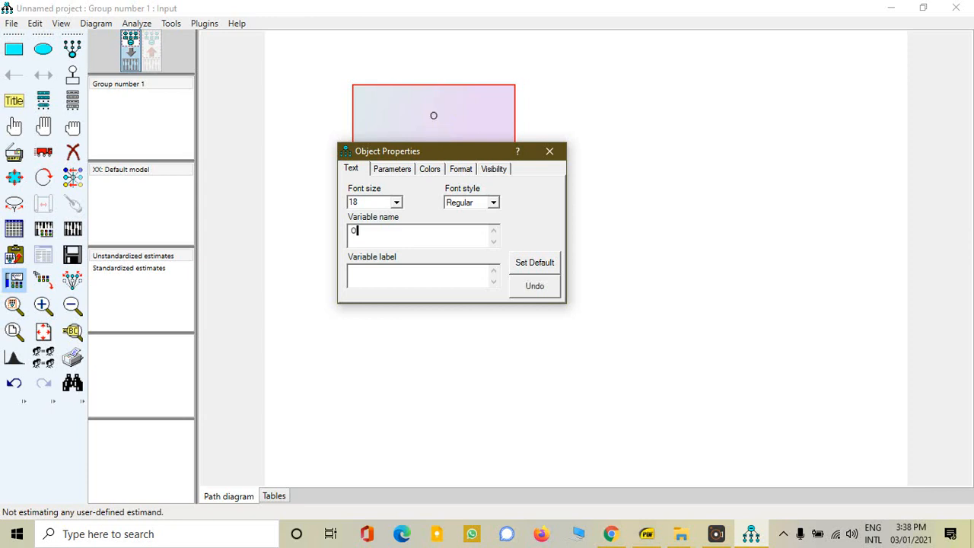
type("Organizational Cul")
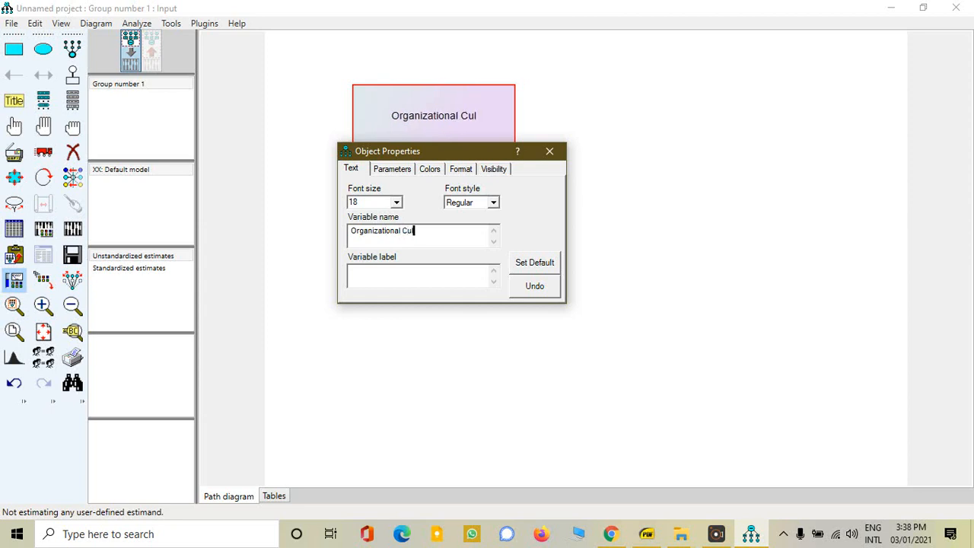
type("utre")
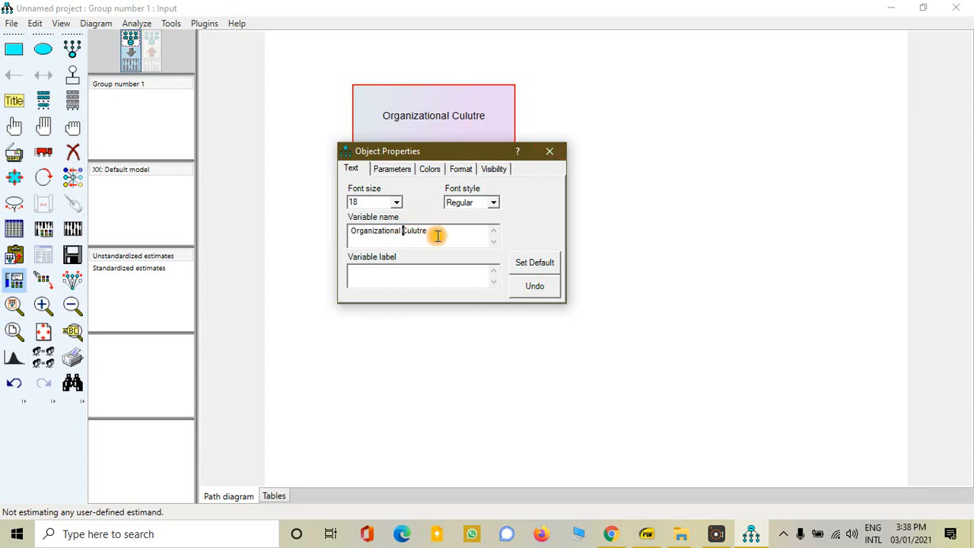
left_click(549, 151)
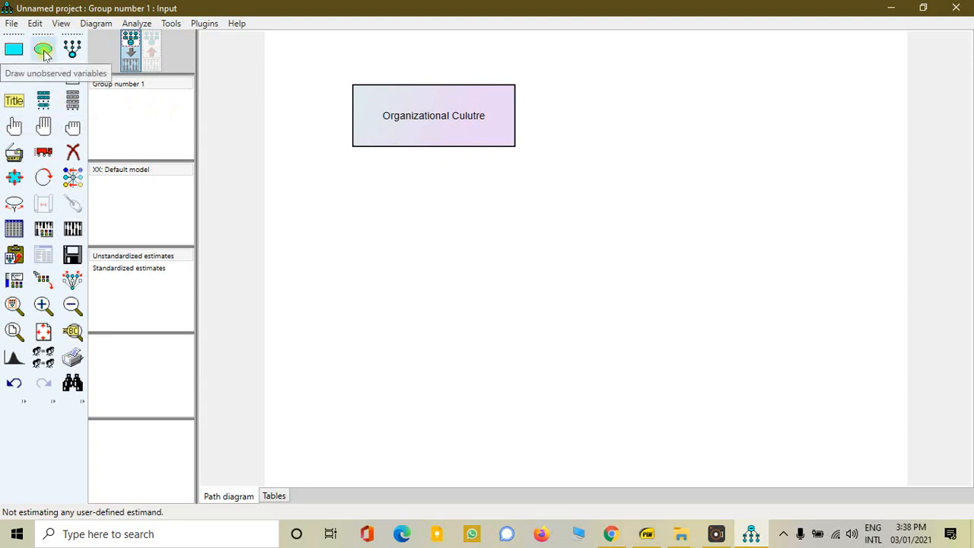
- Draw an unobserved variable named "Organizational Performance" to the right of the rectangle, with a single-headed path from Organizational Culutre to it
left_click(44, 52)
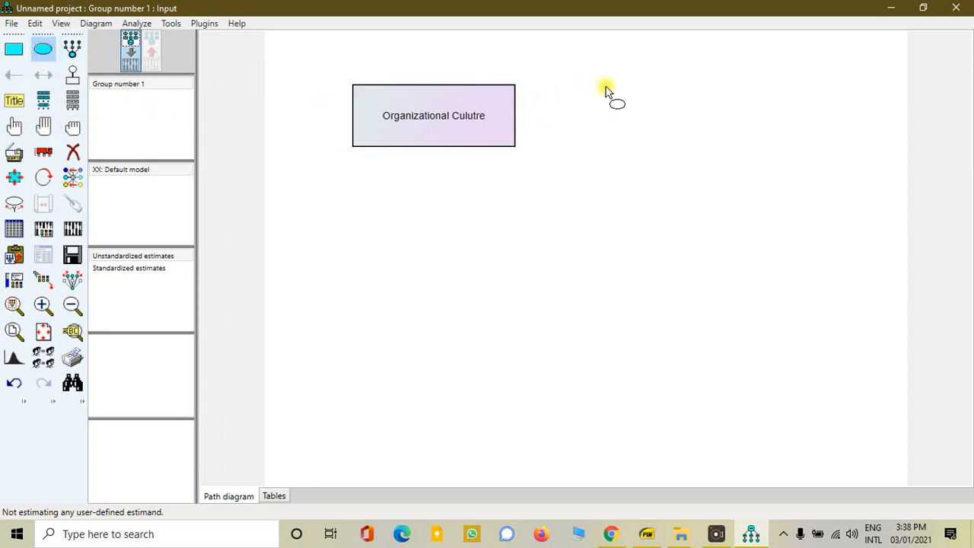
left_click_drag(683, 91, 811, 155)
double_click(749, 123)
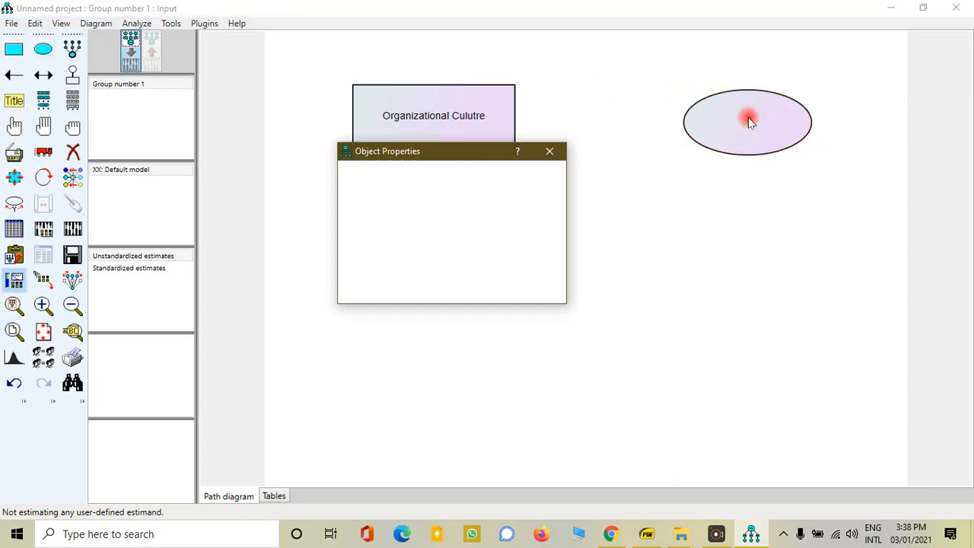
left_click(403, 226)
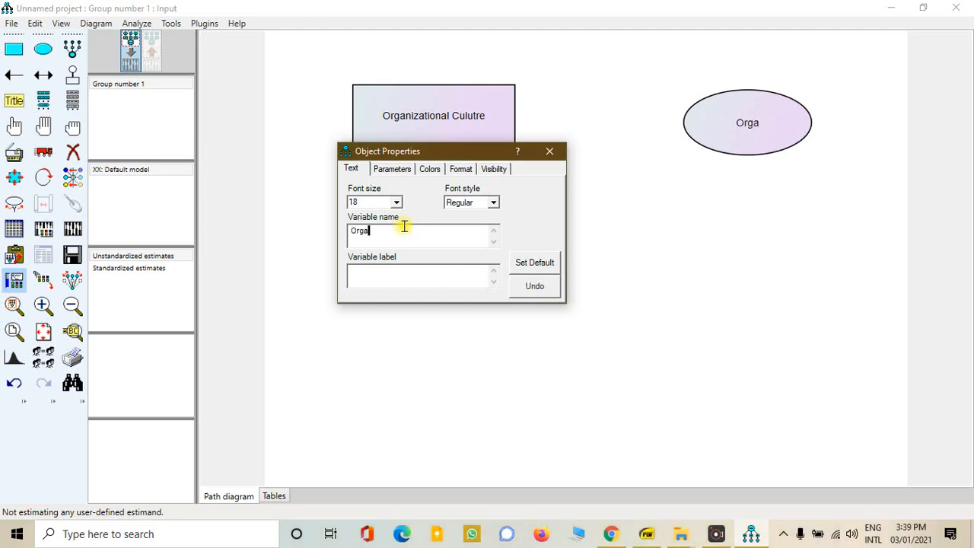
type("Organizational Performance")
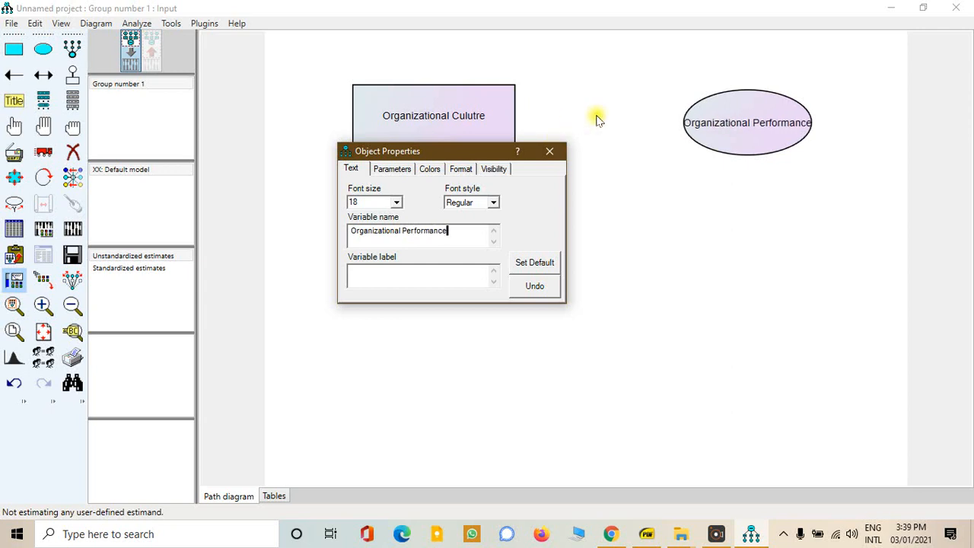
left_click(549, 151)
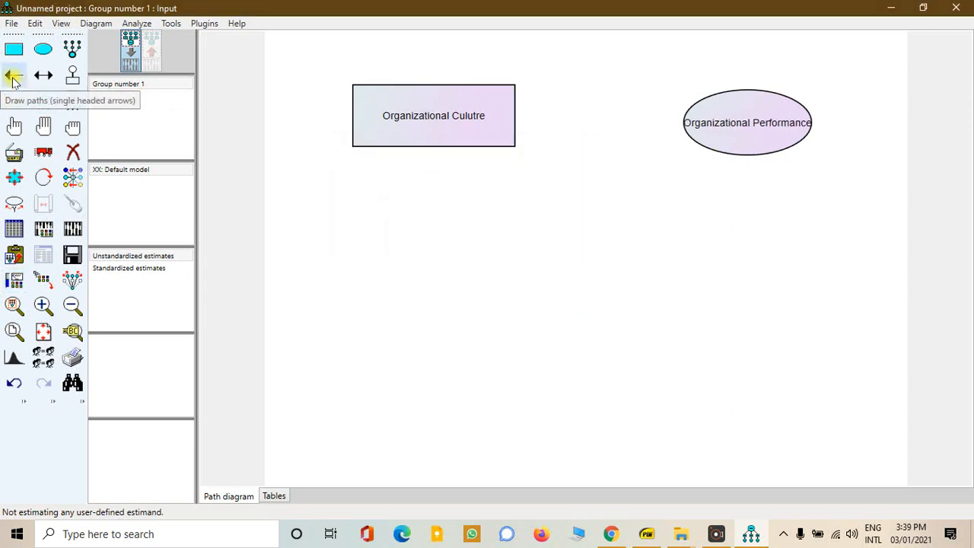
left_click(13, 79)
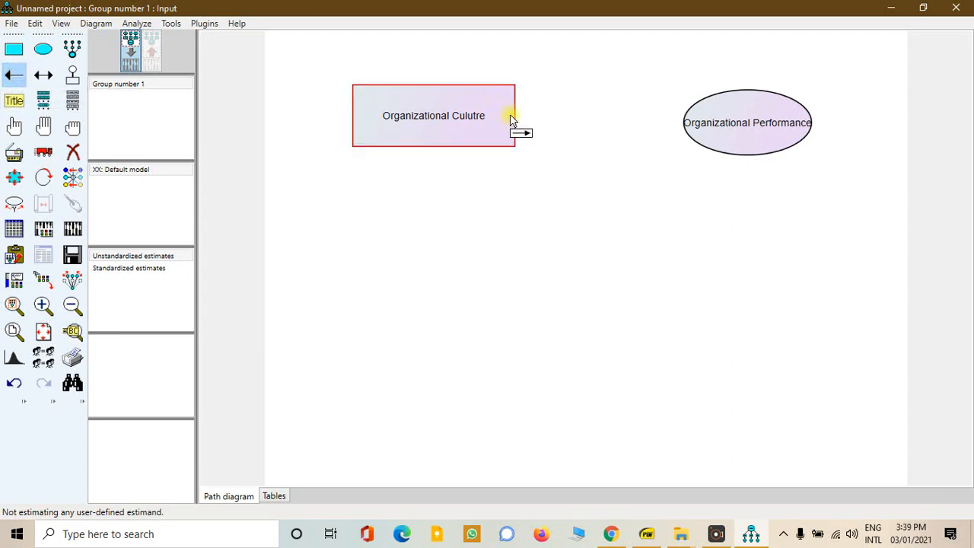
left_click_drag(511, 120, 689, 126)
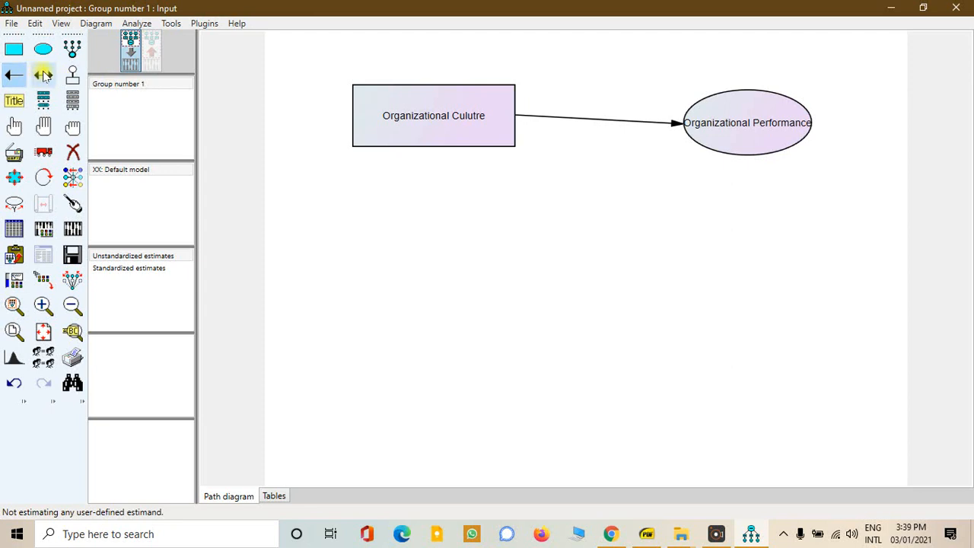
- Draw a second observed variable below Organizational Culutre and connect the two rectangles with a double-headed covariance arrow
left_click(14, 49)
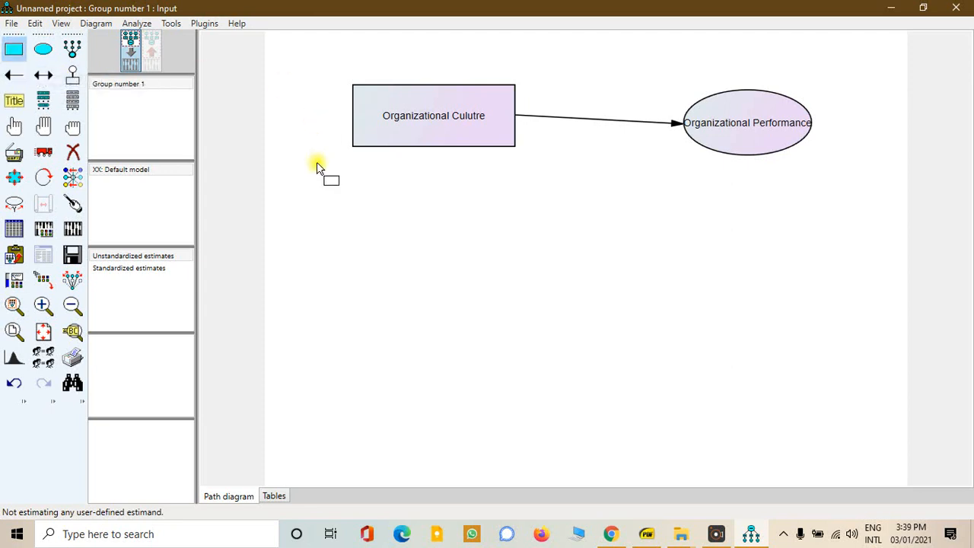
left_click_drag(354, 170, 517, 235)
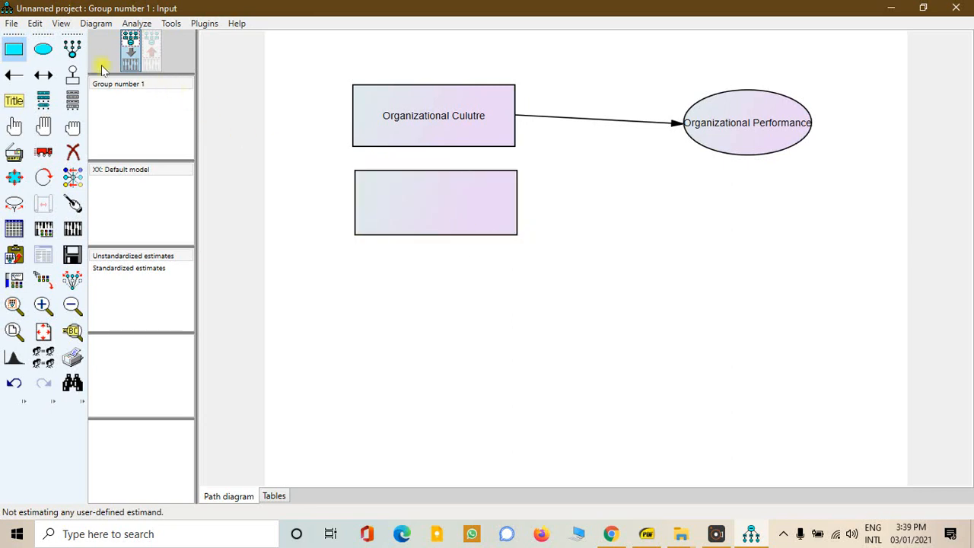
left_click(44, 75)
left_click_drag(358, 115, 357, 215)
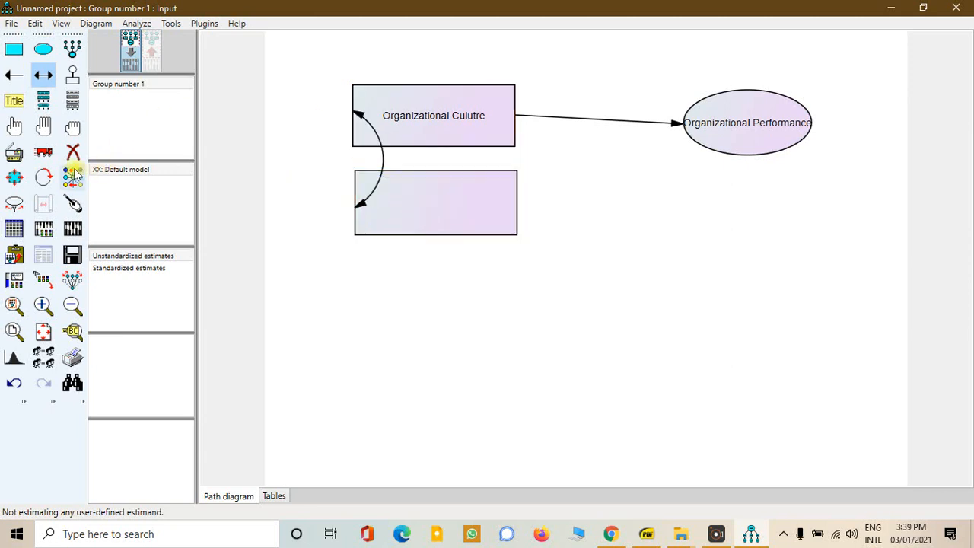
- Touch up both observed variables until the covariance arrow curves along their right-hand sides
left_click(72, 203)
left_click(430, 192)
left_click(396, 133)
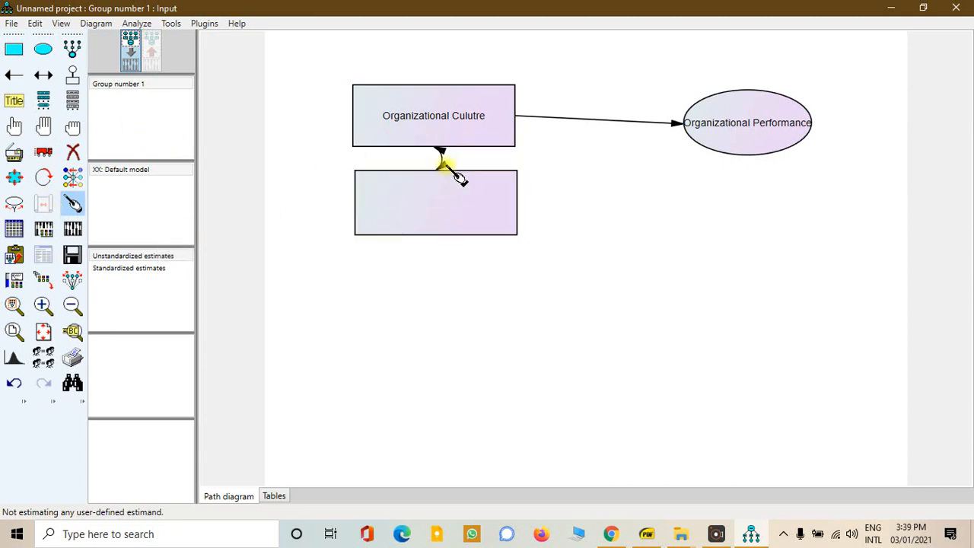
left_click(435, 135)
left_click(417, 131)
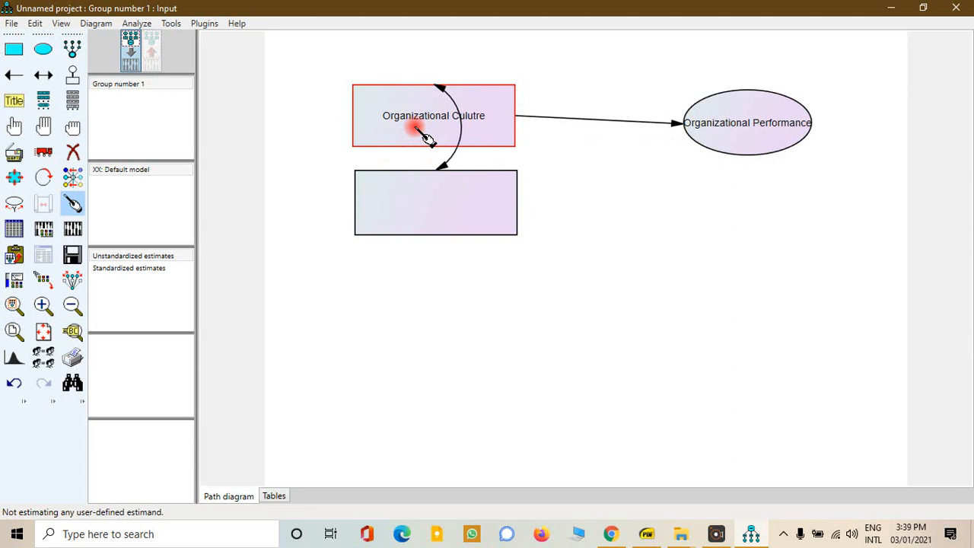
left_click_drag(415, 129, 427, 118)
left_click(422, 204)
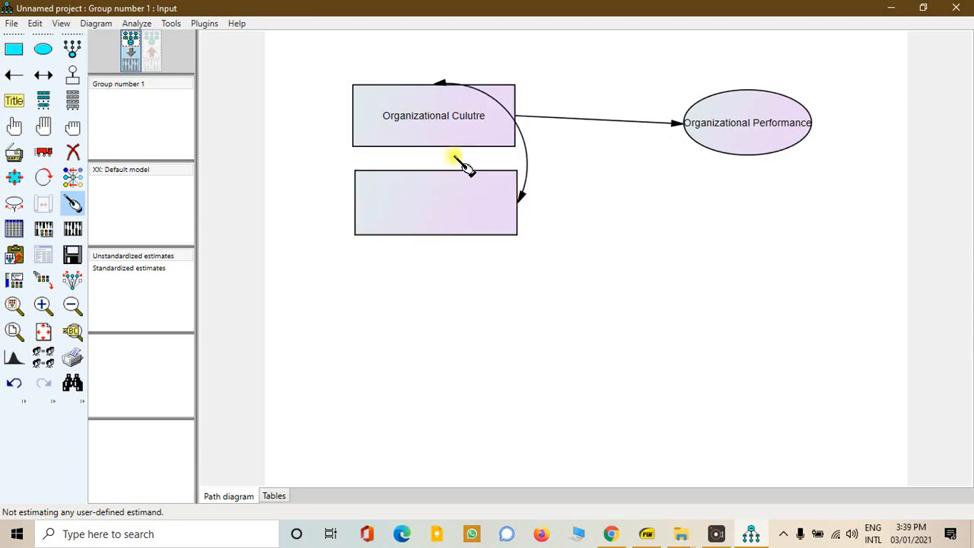
left_click(445, 202)
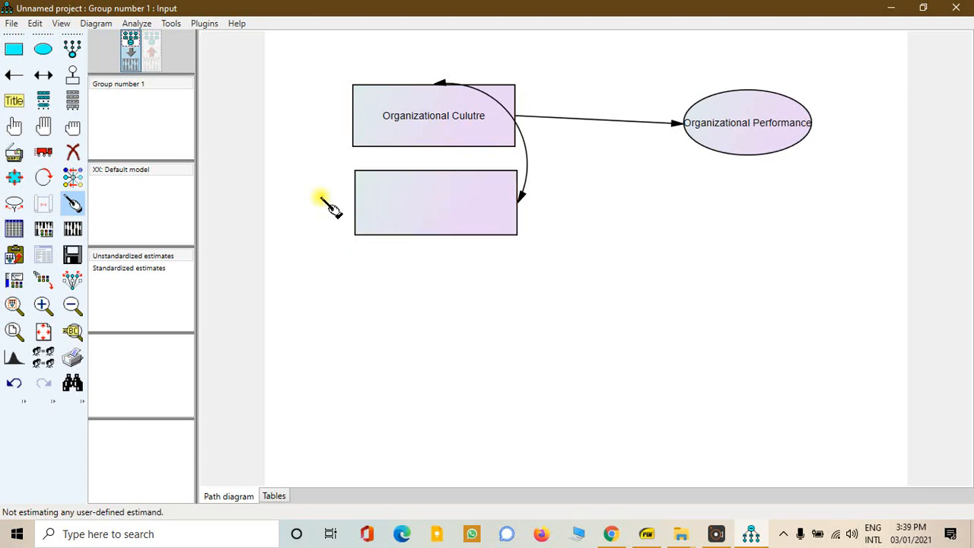
left_click(448, 117)
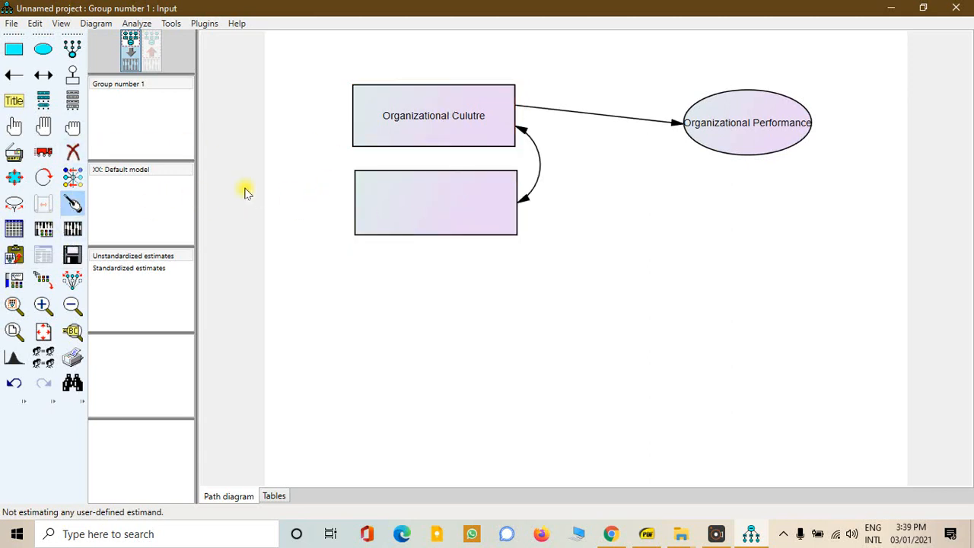
left_click(72, 204)
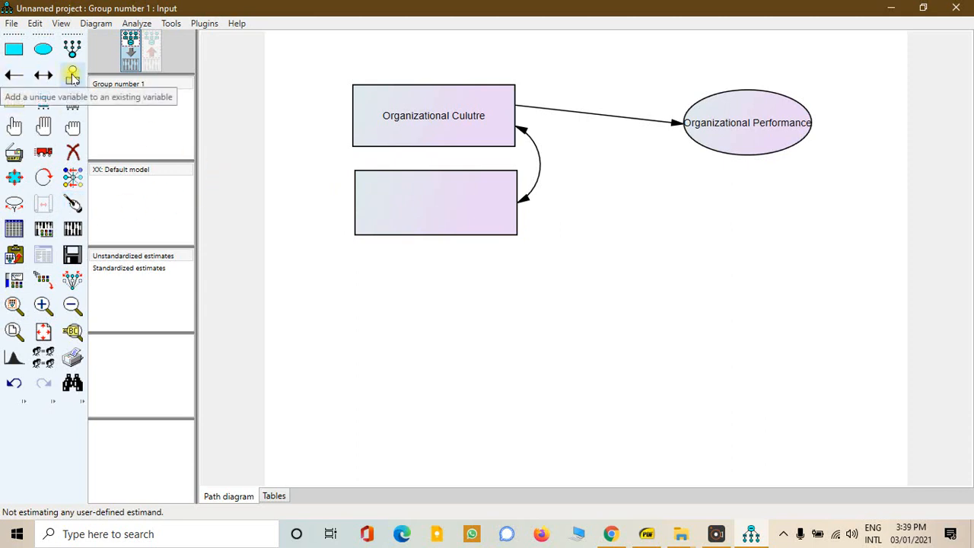
- Add a unique variable to Organizational Performance and move the whole diagram down so that it fits on the page
left_click(73, 76)
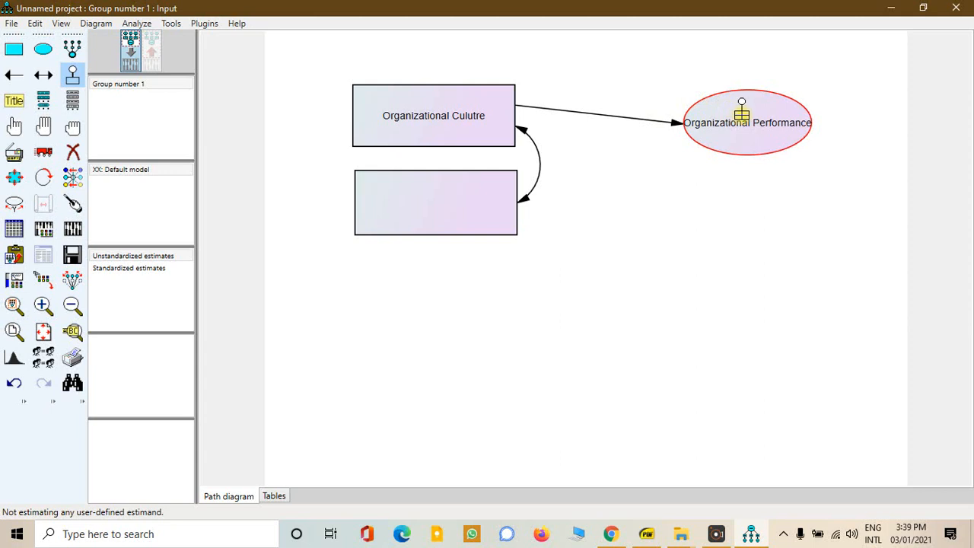
left_click(752, 103)
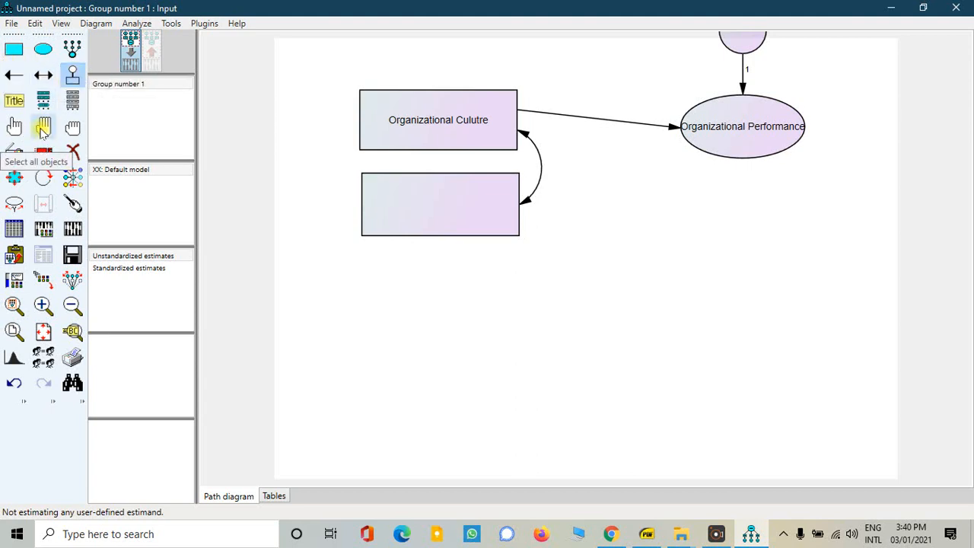
left_click(43, 131)
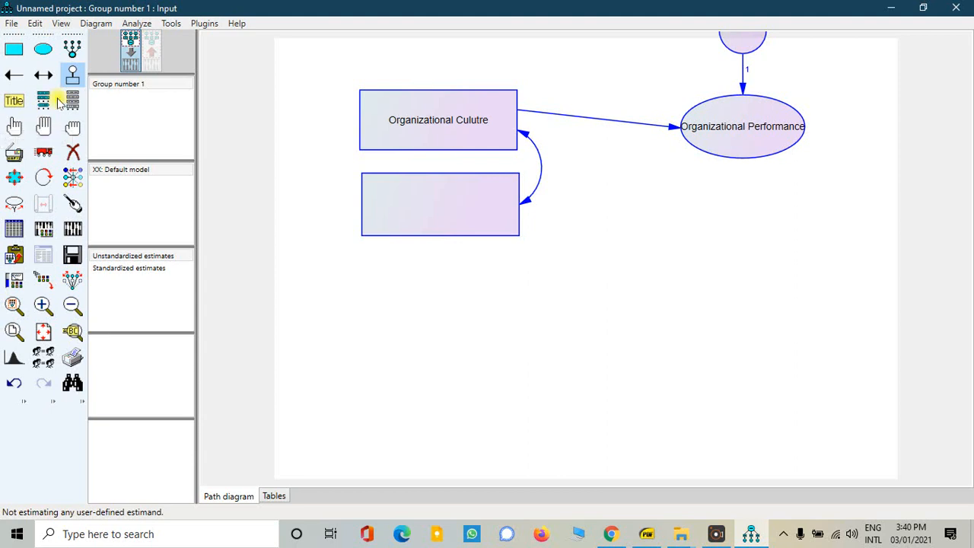
left_click(44, 152)
left_click(449, 201)
left_click_drag(449, 202, 417, 303)
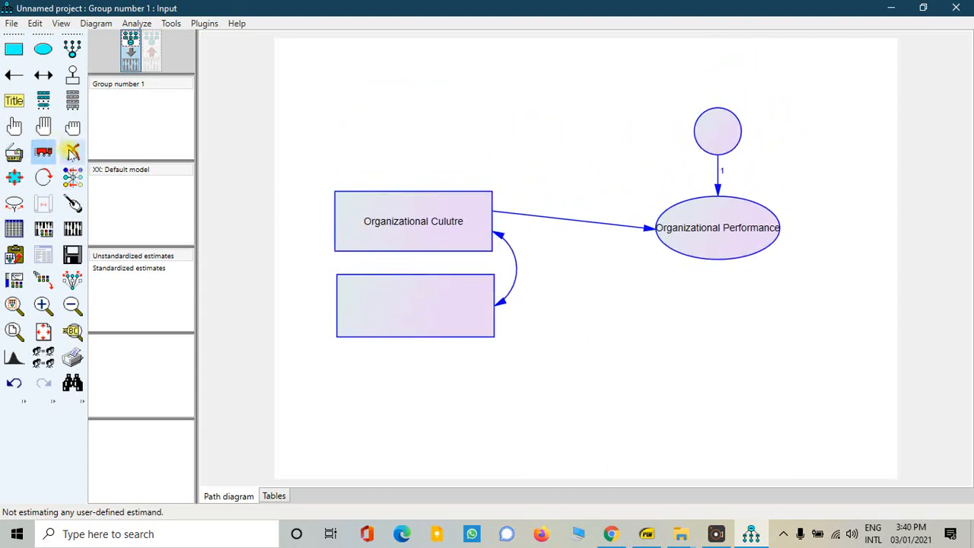
- Erase the unique variable above Organizational Performance and the covariance arrow between the two rectangles
left_click(73, 152)
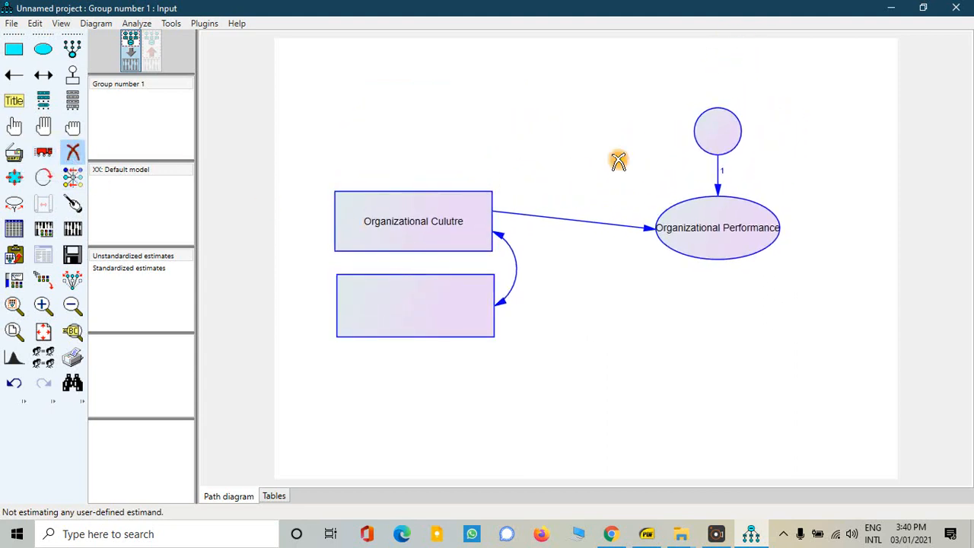
left_click(717, 135)
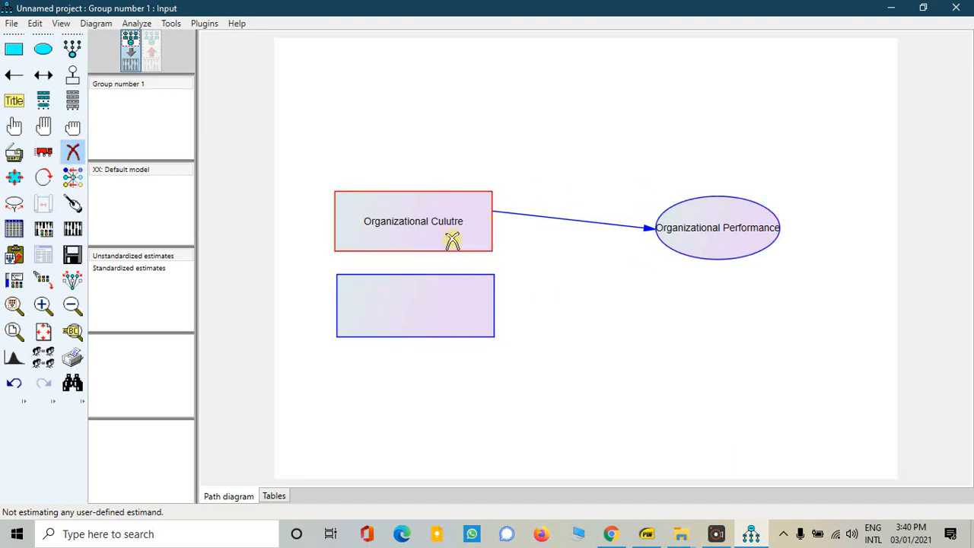
- Duplicate all selected objects, place the copy below the original diagram and deselect everything
left_click(14, 151)
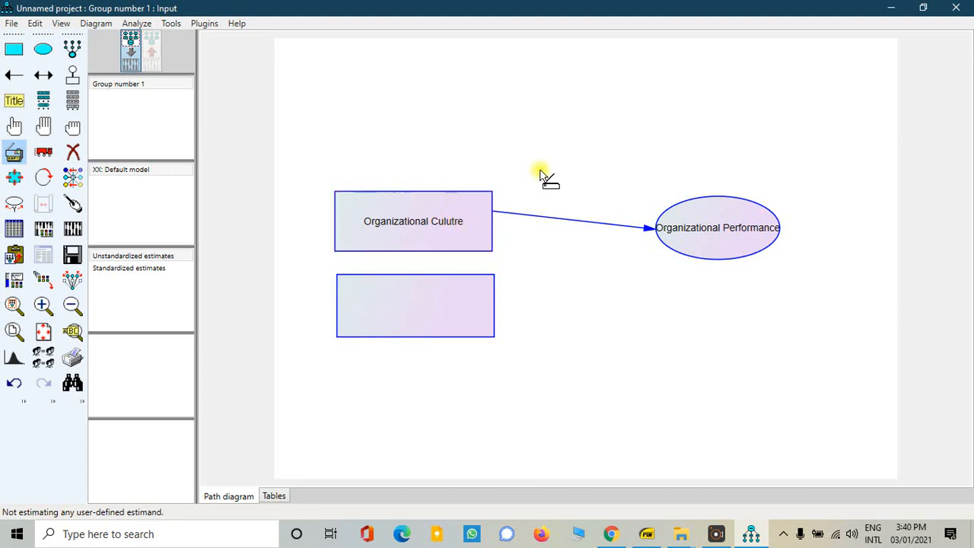
left_click_drag(463, 214, 470, 376)
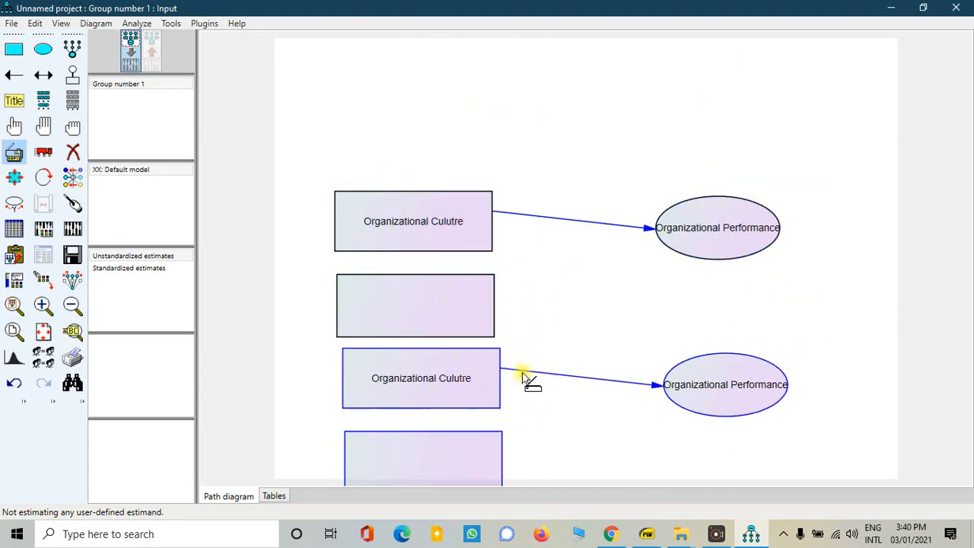
scroll(616, 283, "down", 2)
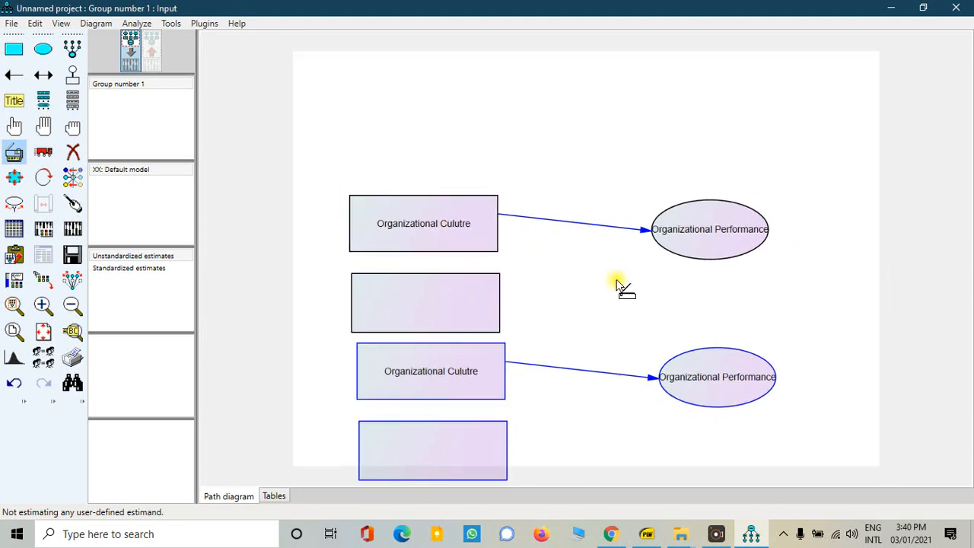
scroll(616, 283, "down", 1)
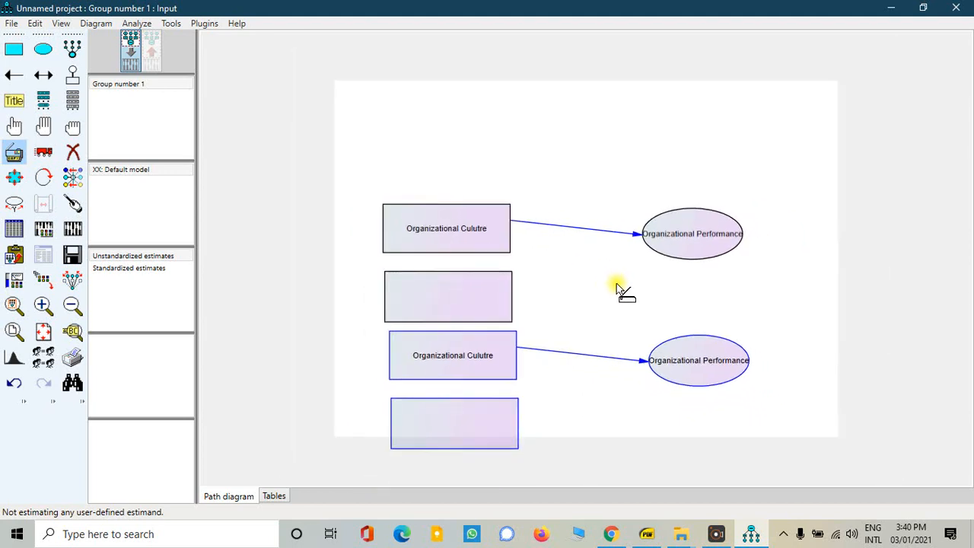
left_click(72, 129)
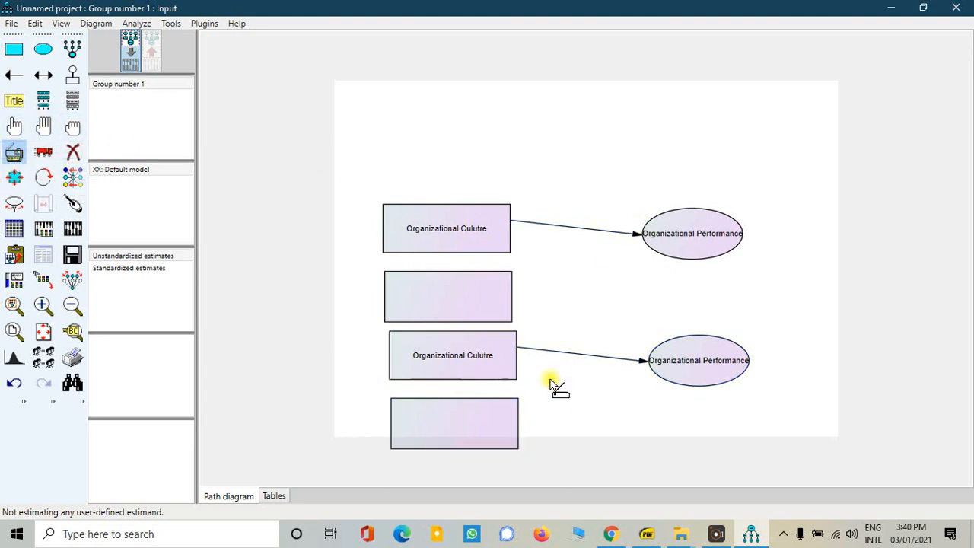
left_click(45, 177)
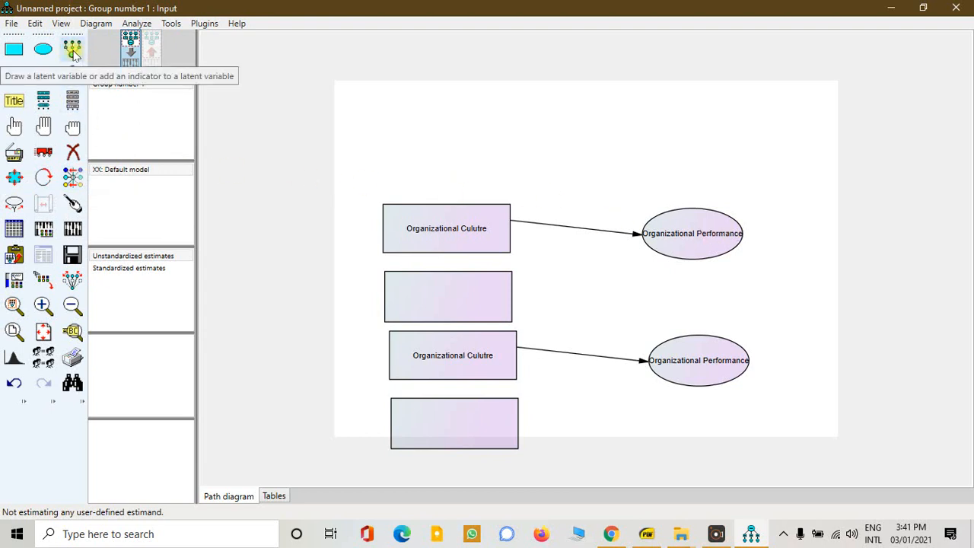
- Add three indicators with error terms to the upper Organizational Performance latent variable
left_click(72, 49)
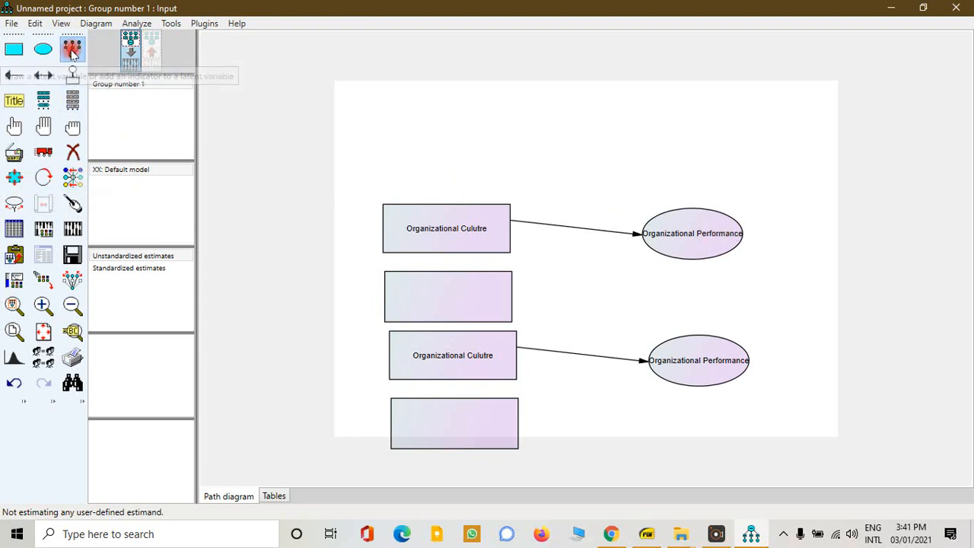
left_click(690, 215)
left_click(690, 215)
left_click(690, 216)
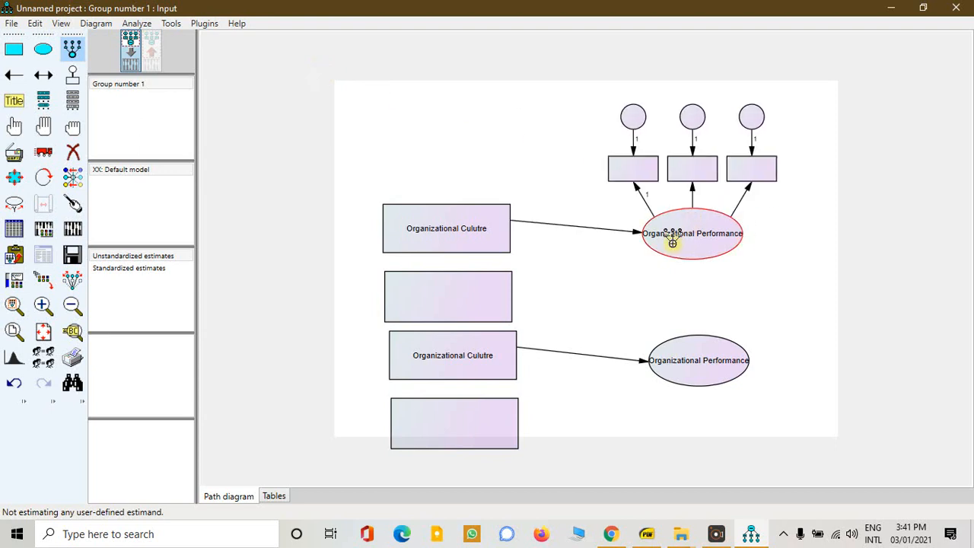
- Rotate the indicators of the upper Organizational Performance latent variable until they sit on its right side
left_click(44, 176)
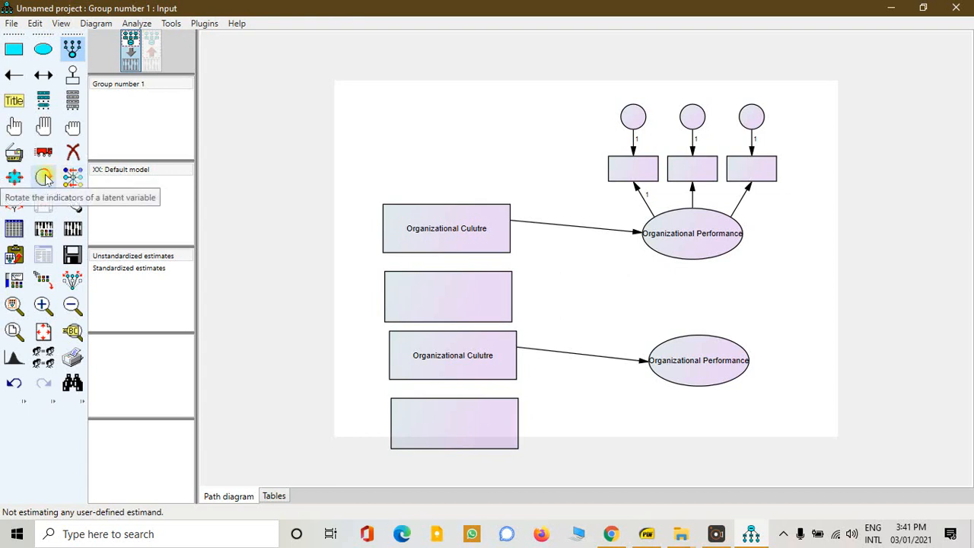
left_click(697, 231)
left_click(698, 230)
left_click(698, 230)
left_click(697, 230)
left_click(697, 231)
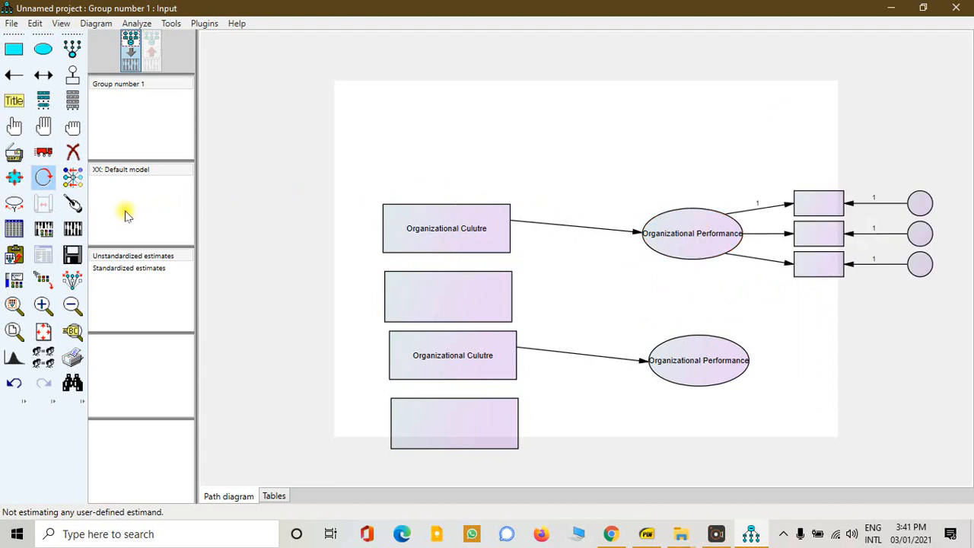
- Enlarge the upper Organizational Culutre rectangle and the upper Organizational Performance ellipse
left_click(11, 180)
left_click_drag(450, 232, 384, 263)
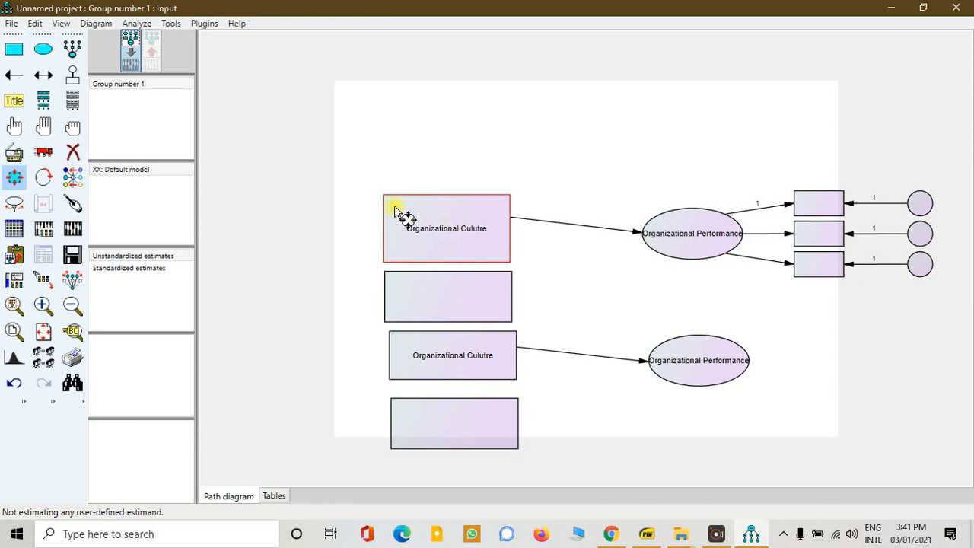
left_click_drag(674, 235, 619, 271)
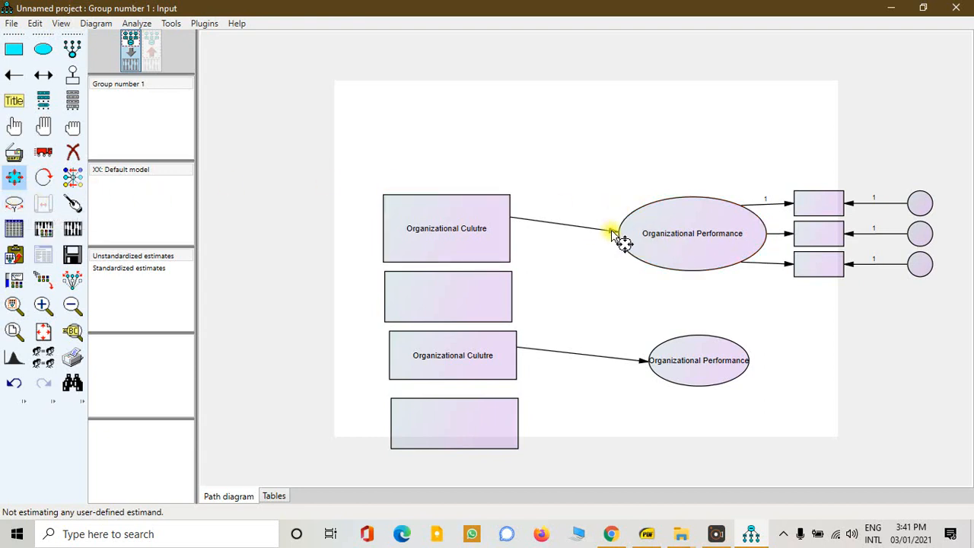
- Fix the regression weight of the upper Organizational Culutre to Organizational Performance path at 1 and move its label below the arrow
left_click(13, 126)
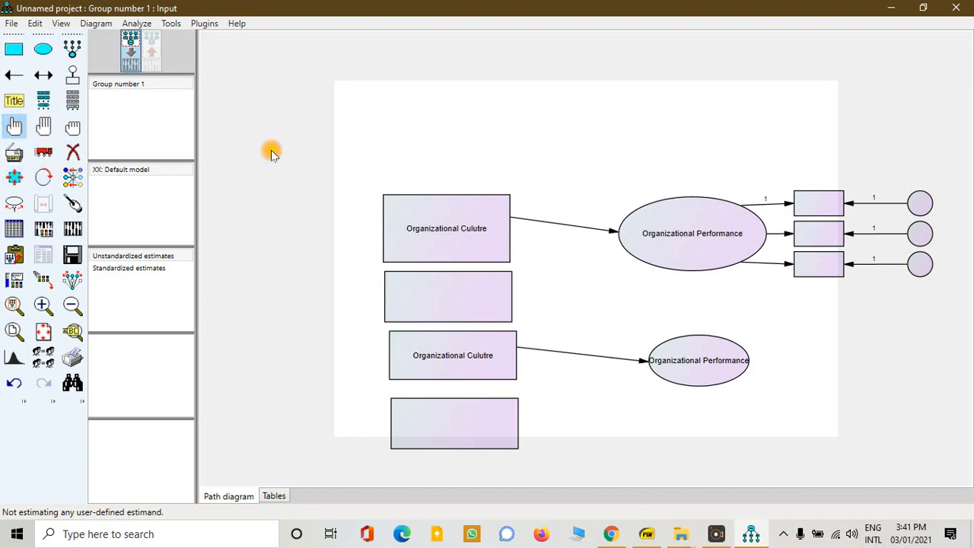
double_click(613, 236)
left_click(375, 169)
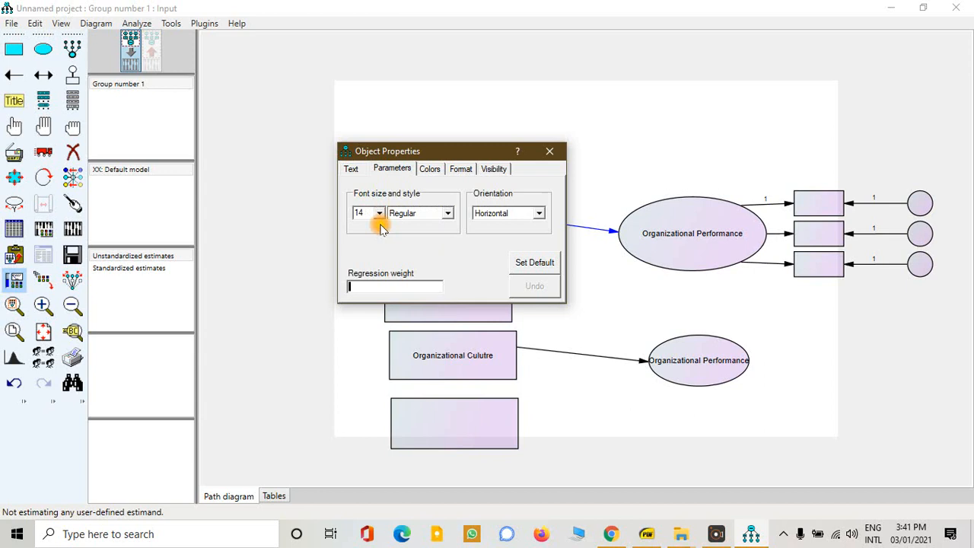
left_click(366, 284)
left_click(533, 287)
type("1")
left_click(549, 151)
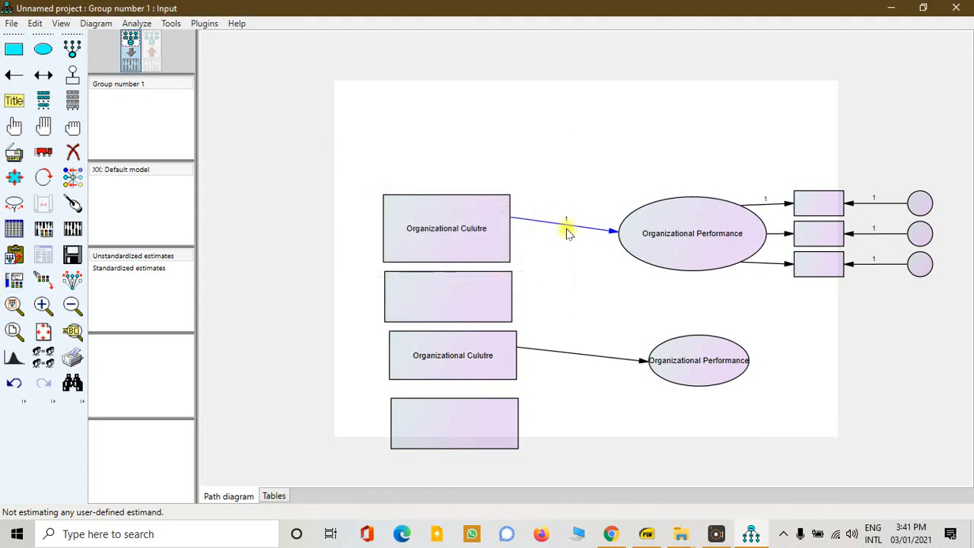
left_click(14, 203)
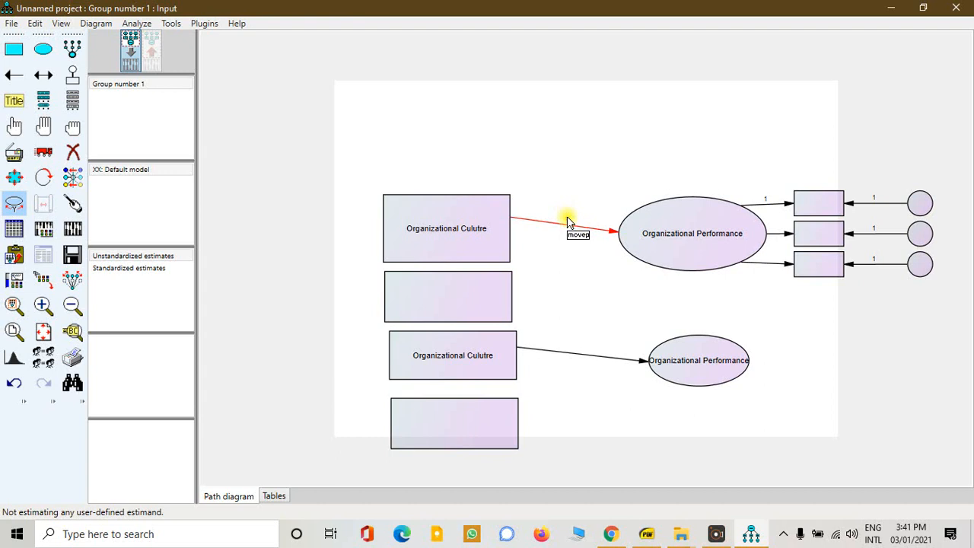
left_click_drag(529, 207, 542, 237)
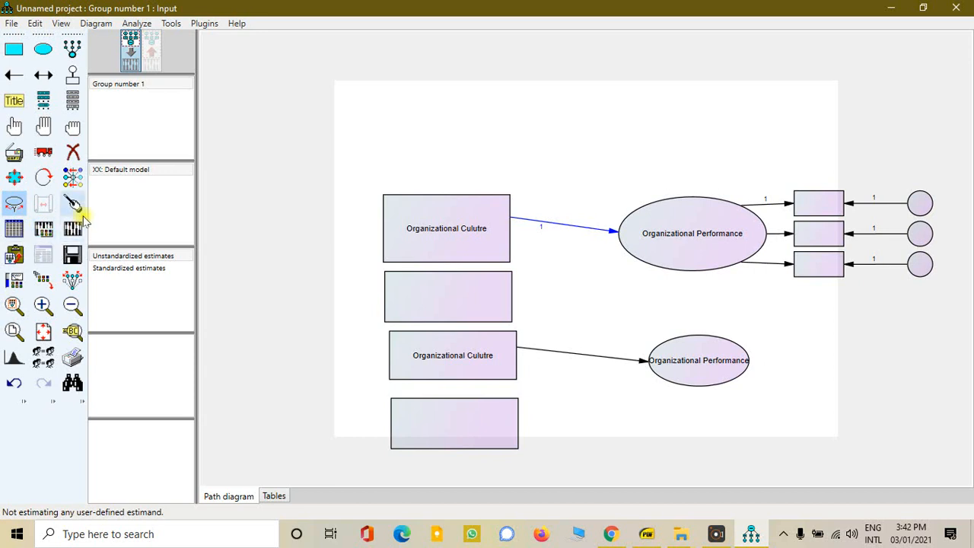
- Review the data file assignment and the file browser, keeping HBAT_SEM - With Labels.sav for Group number 1
left_click(14, 230)
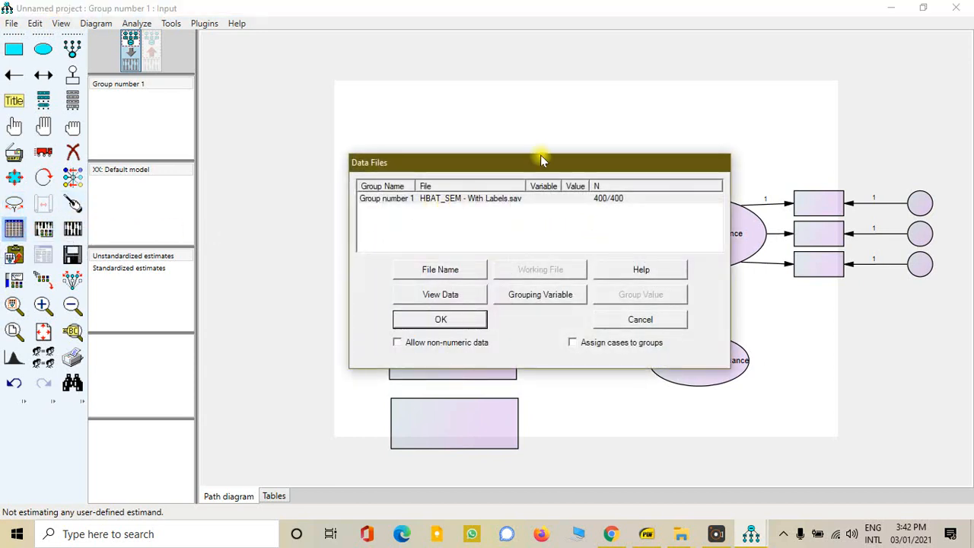
left_click_drag(541, 157, 467, 102)
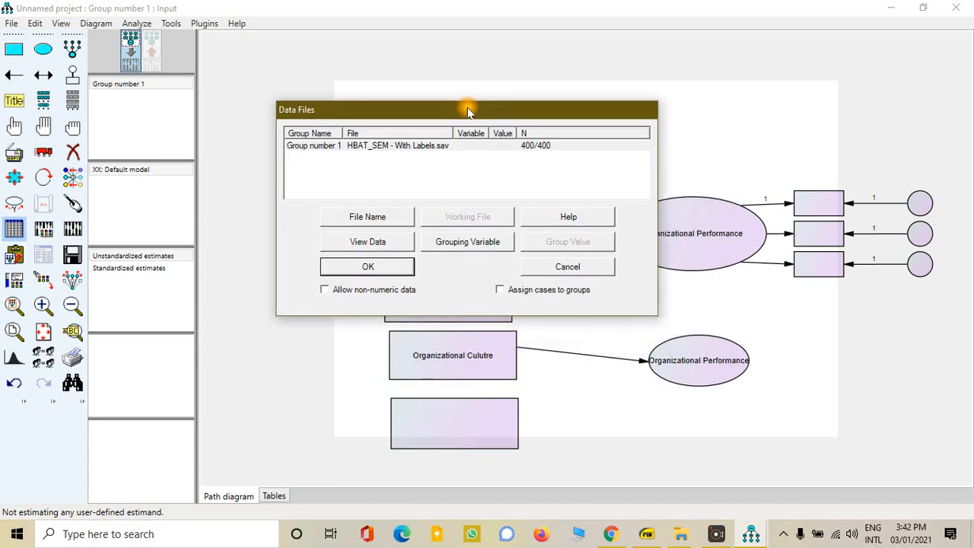
left_click(368, 215)
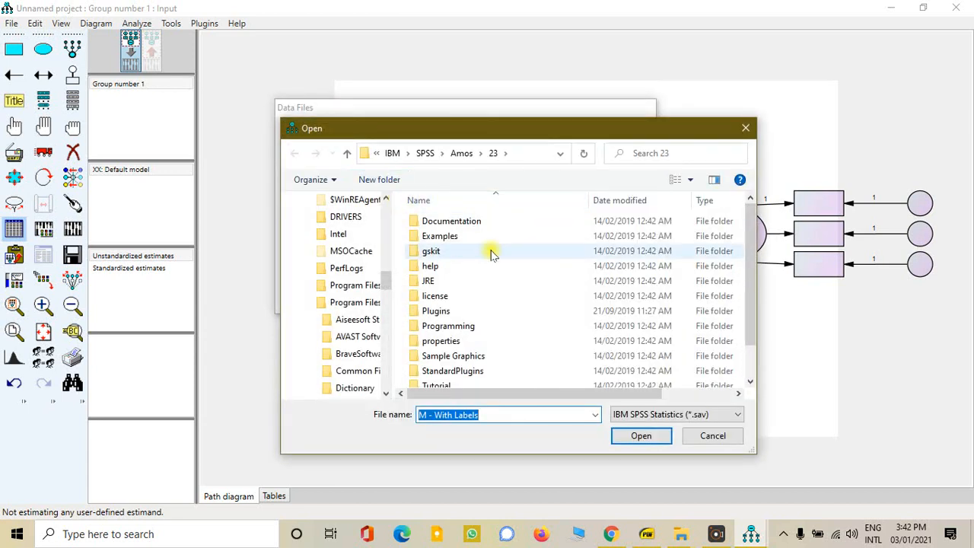
scroll(515, 327, "down", 1)
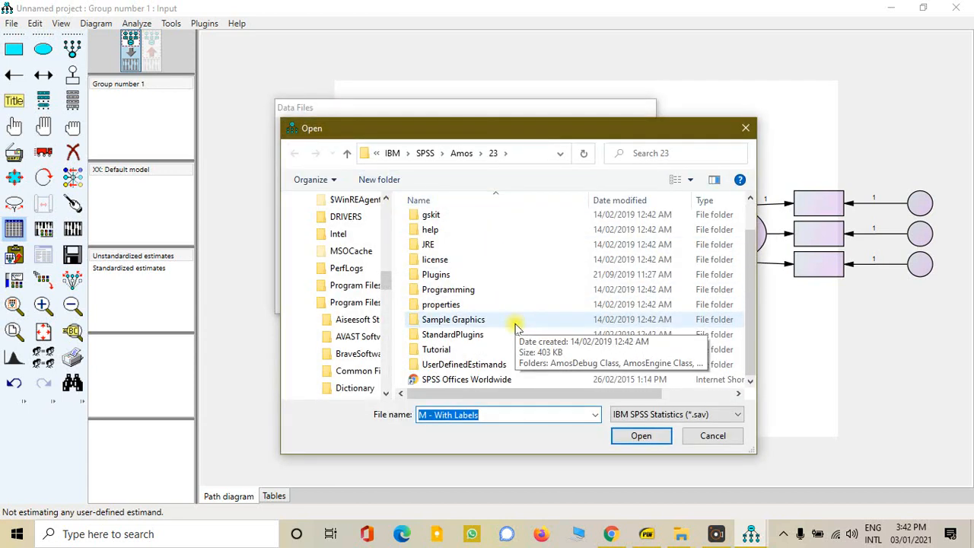
left_click(747, 129)
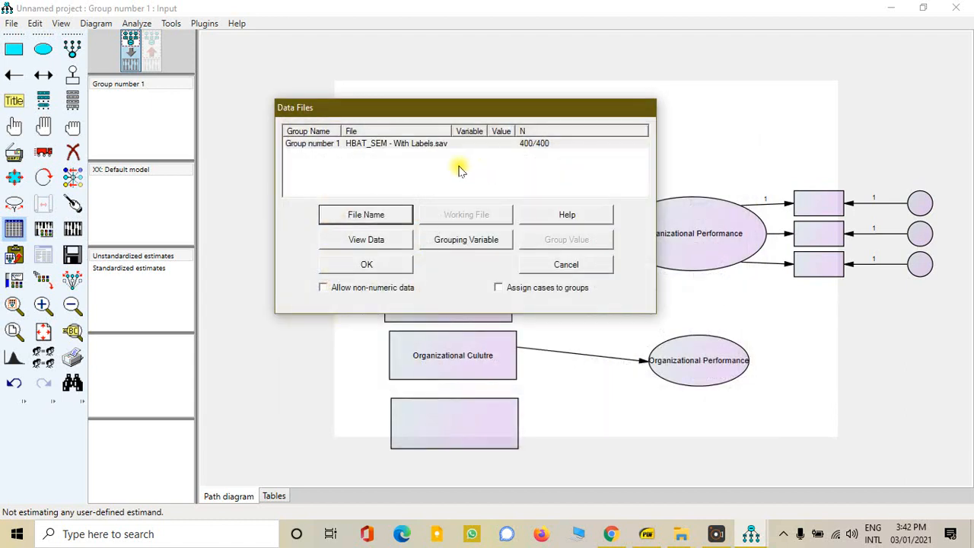
left_click(363, 143)
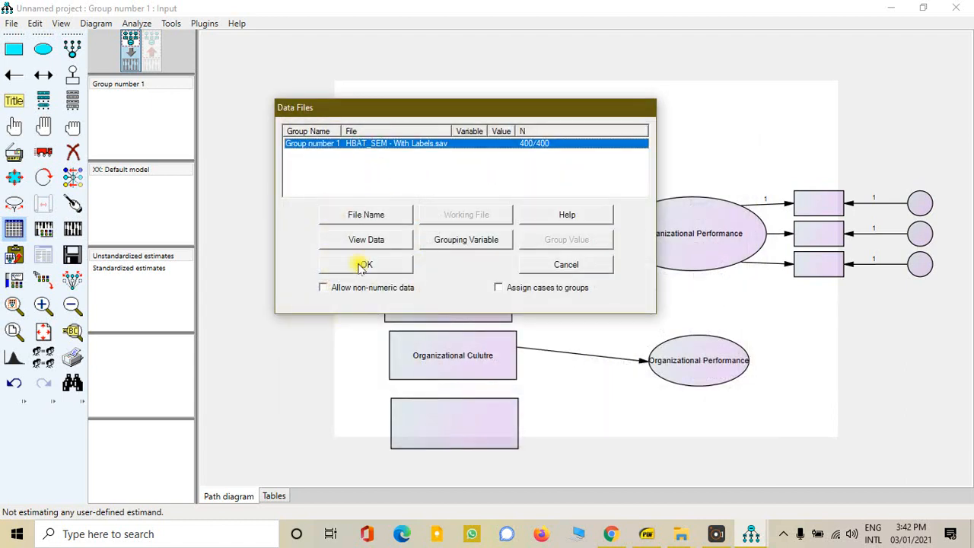
left_click(364, 264)
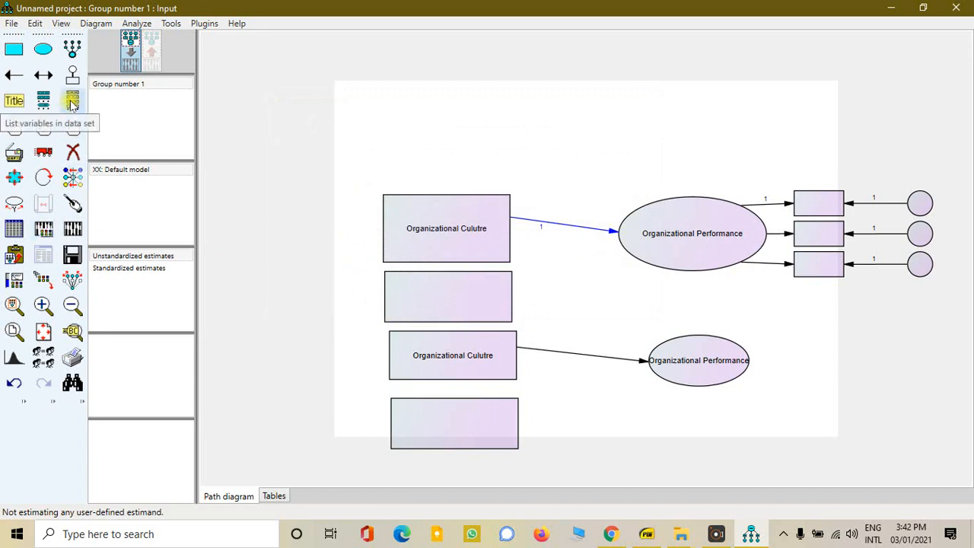
- View the list of variables in the data set and the list of variables in the model, closing both lists
left_click(73, 102)
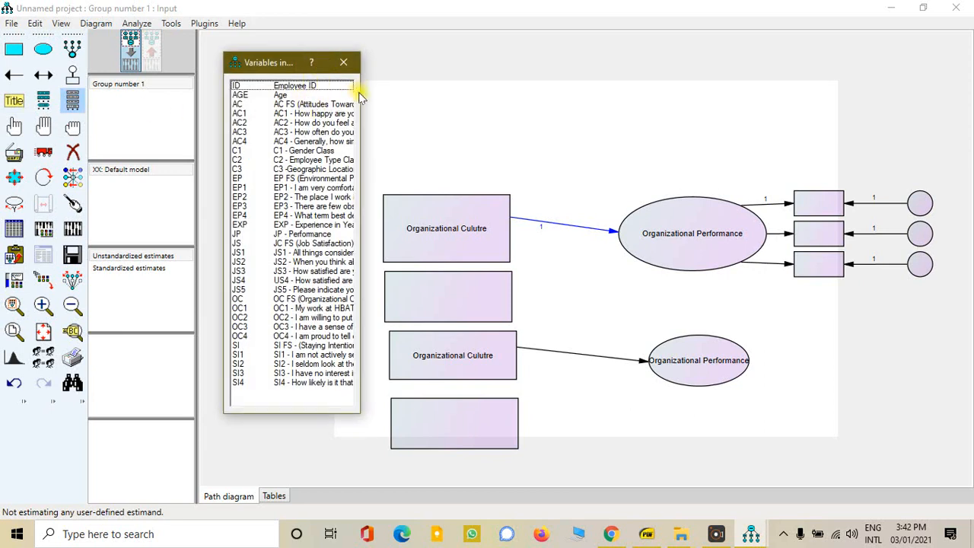
left_click(43, 103)
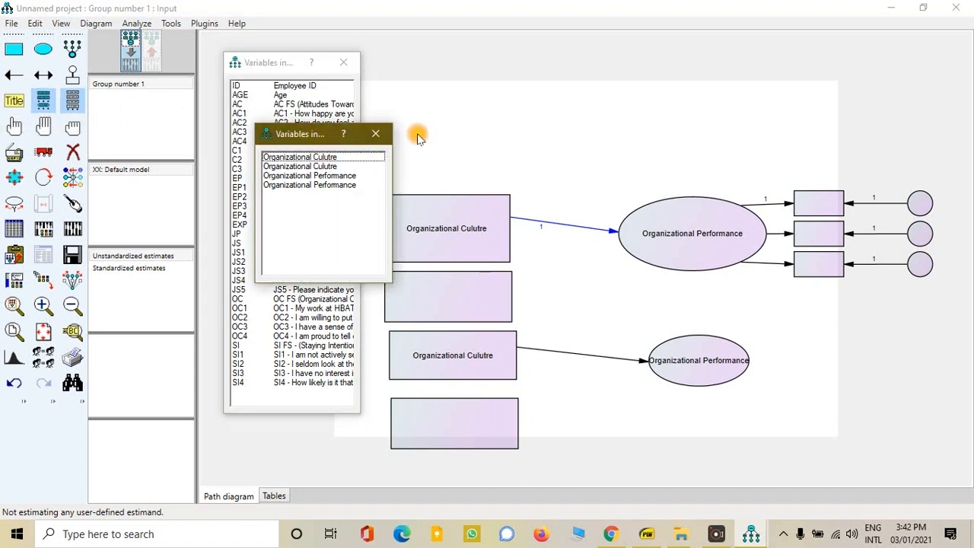
left_click(383, 137)
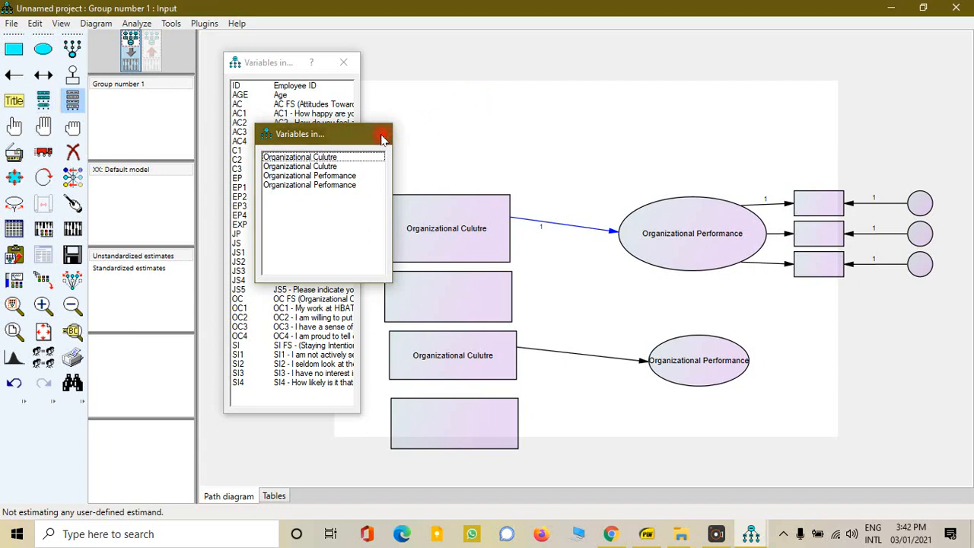
left_click(343, 62)
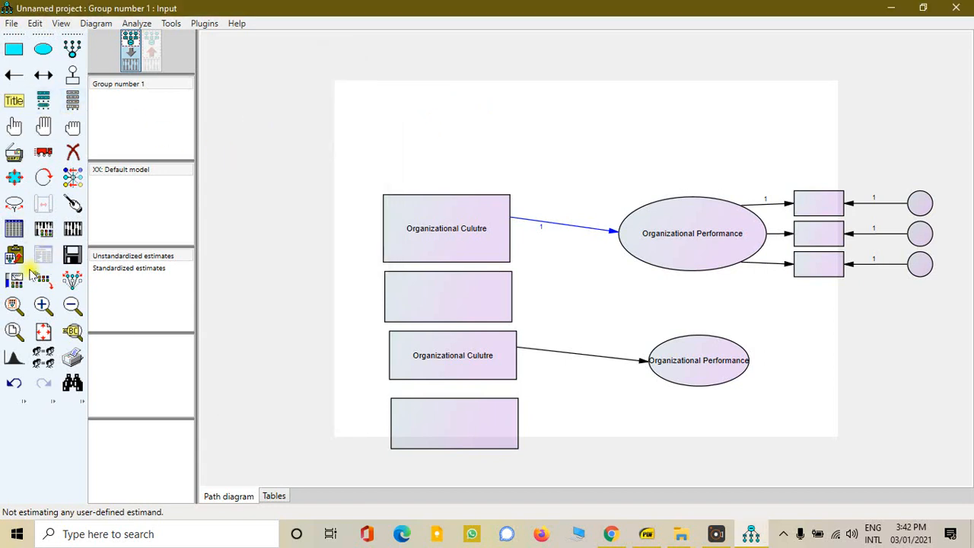
left_click(73, 257)
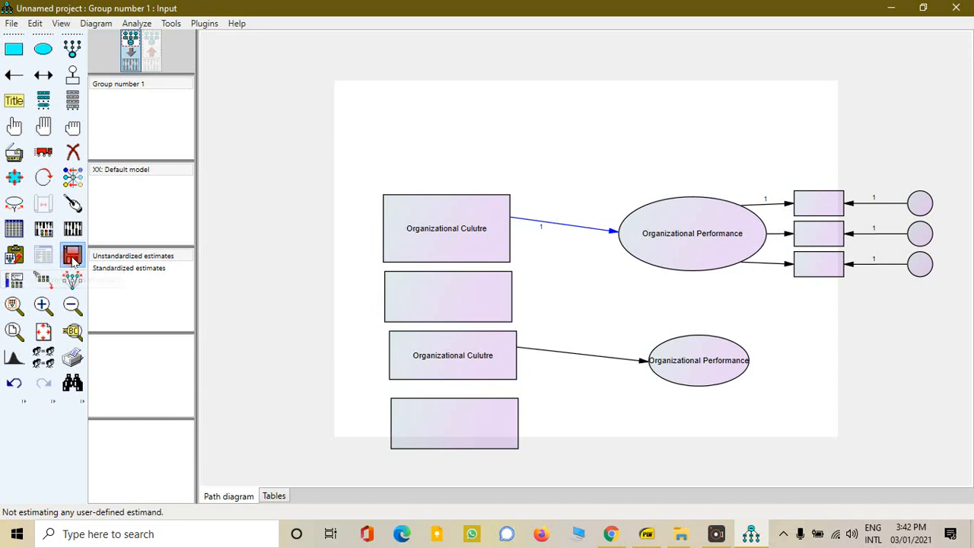
left_click_drag(189, 24, 472, 28)
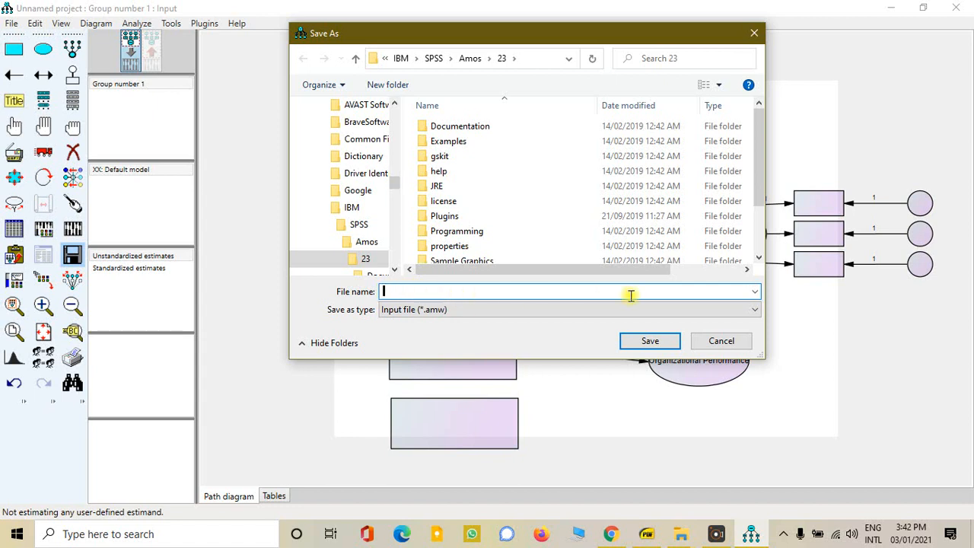
left_click(718, 341)
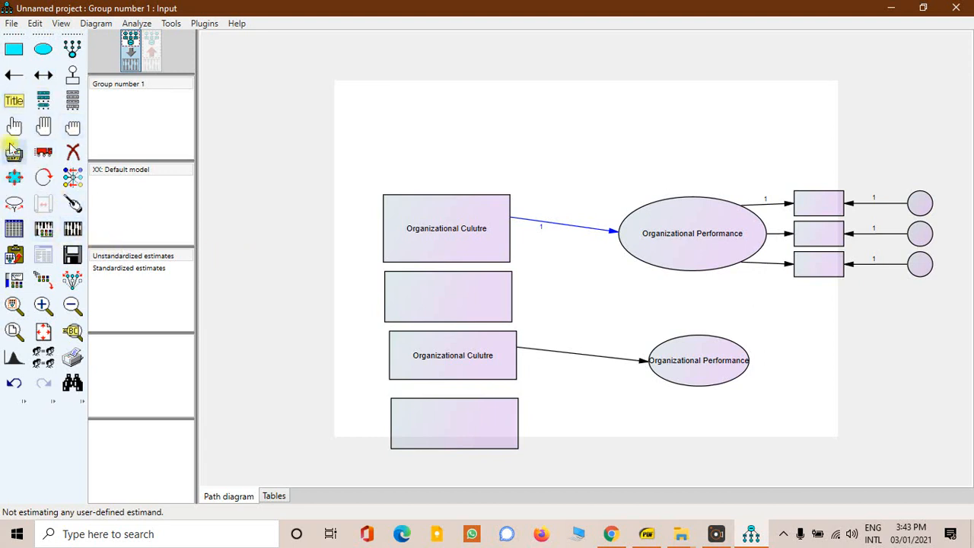
- Erase all variables, indicators, error terms and paths from the diagram, leaving the page empty
left_click(44, 128)
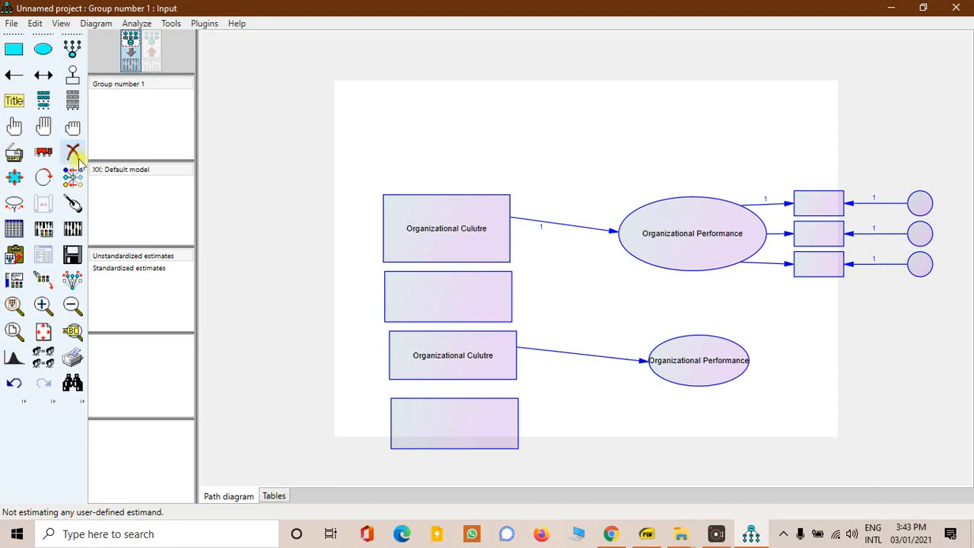
left_click(72, 152)
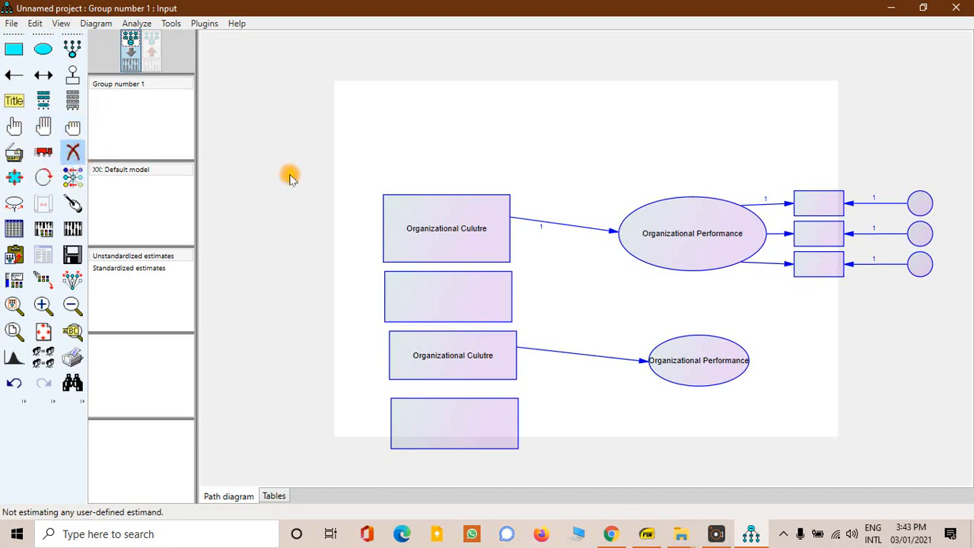
left_click(438, 212)
left_click(669, 233)
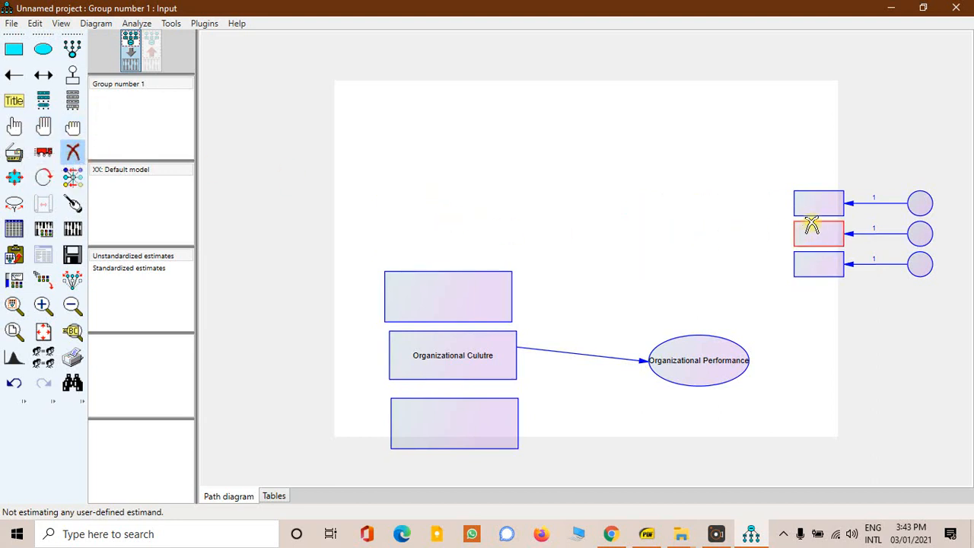
left_click(816, 209)
left_click(918, 204)
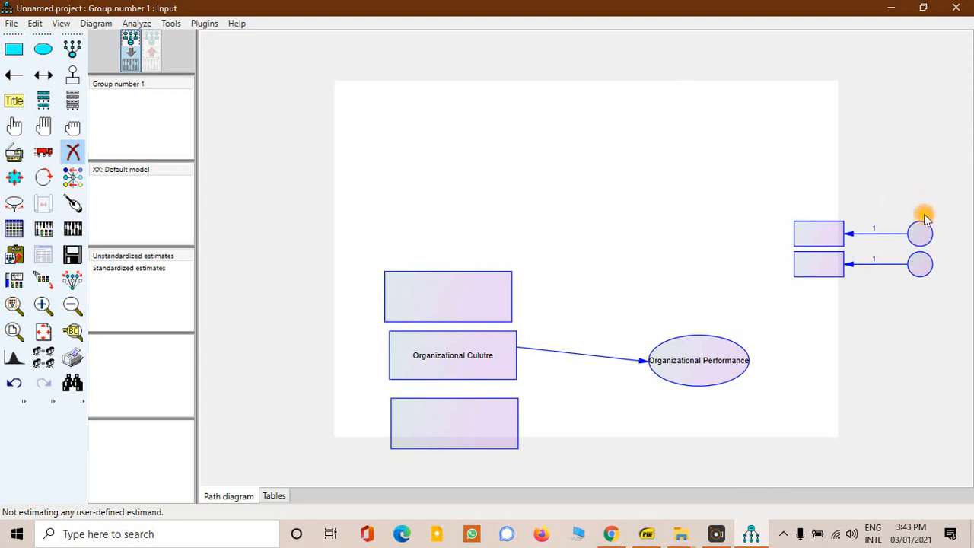
left_click(918, 232)
left_click(918, 264)
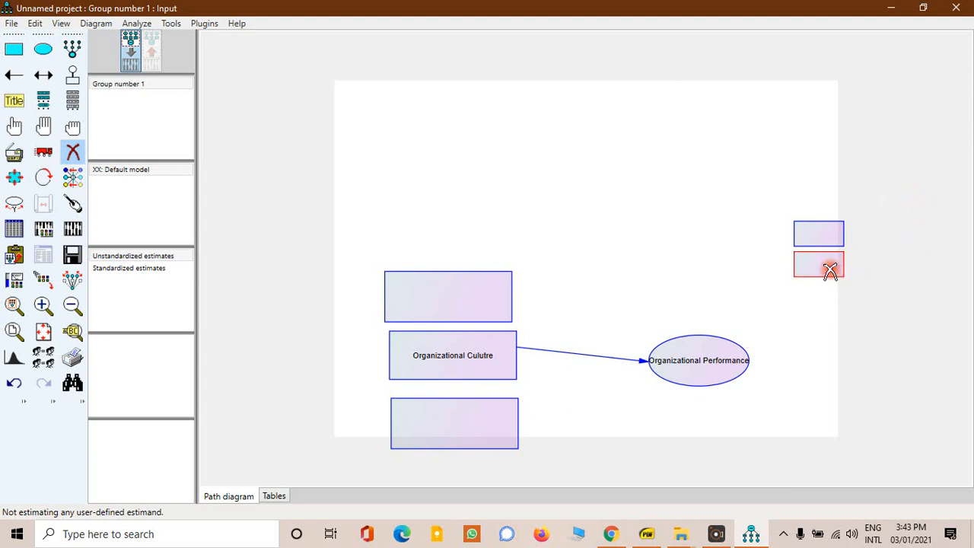
left_click(825, 266)
left_click(824, 239)
left_click(707, 369)
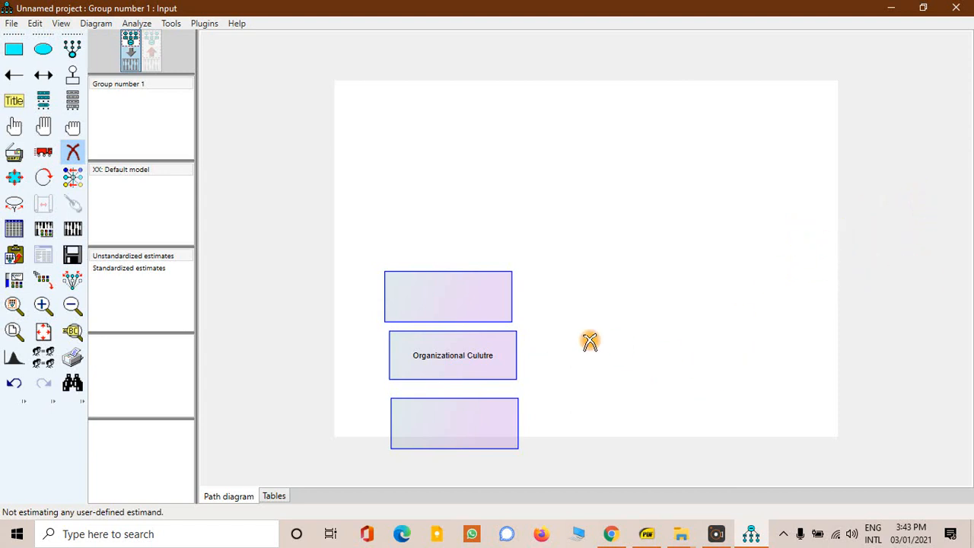
left_click(457, 302)
left_click(464, 356)
left_click(453, 412)
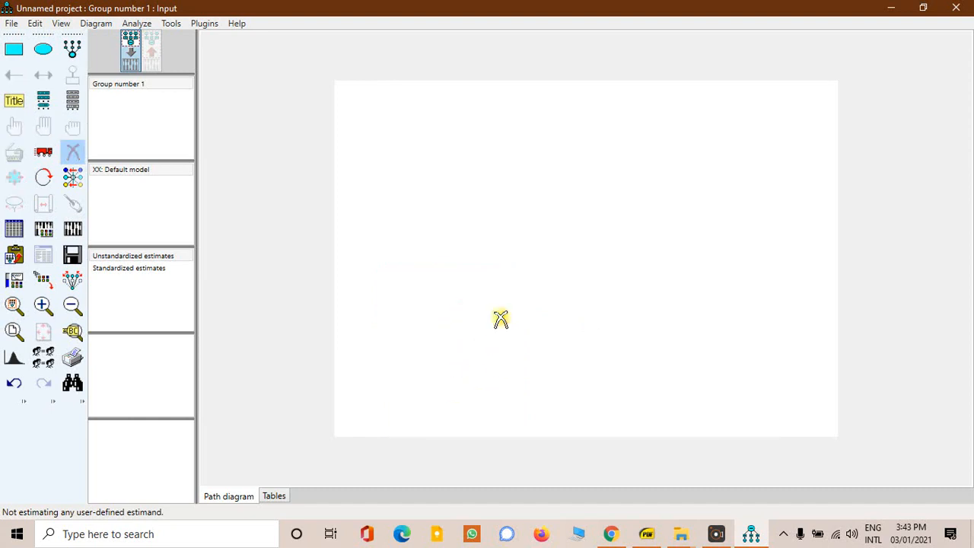
left_click(67, 160)
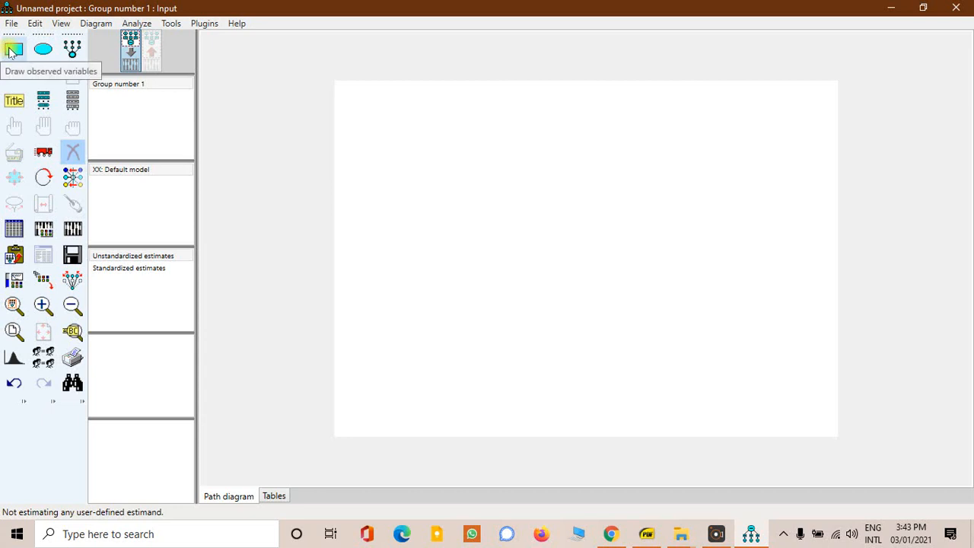
- Draw two observed variables side by side in the upper half of the page, the right one slightly wider
left_click(12, 50)
mouse_move(398, 176)
left_mouse_down()
mouse_move(398, 211)
mouse_move(484, 213)
left_mouse_up()
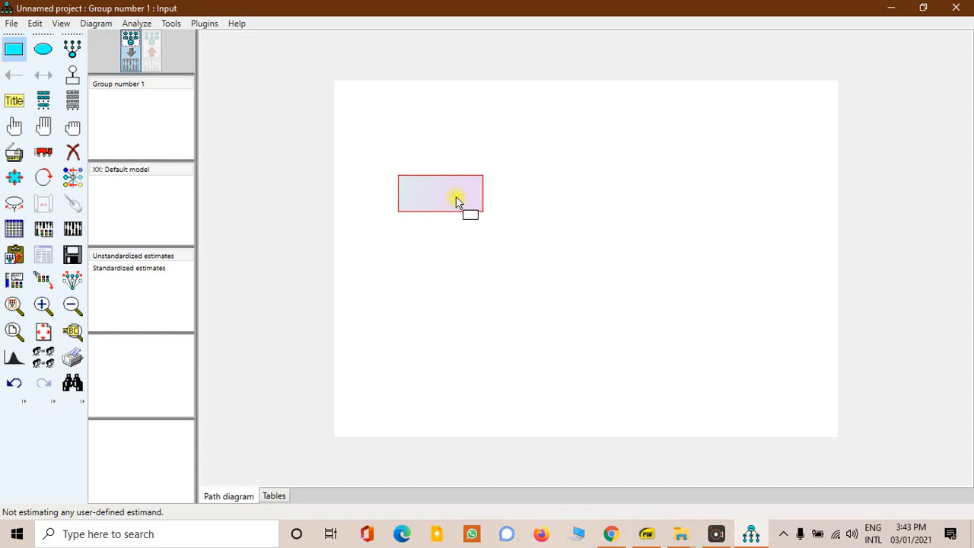
mouse_move(569, 175)
left_mouse_down()
mouse_move(571, 210)
mouse_move(687, 213)
left_mouse_up()
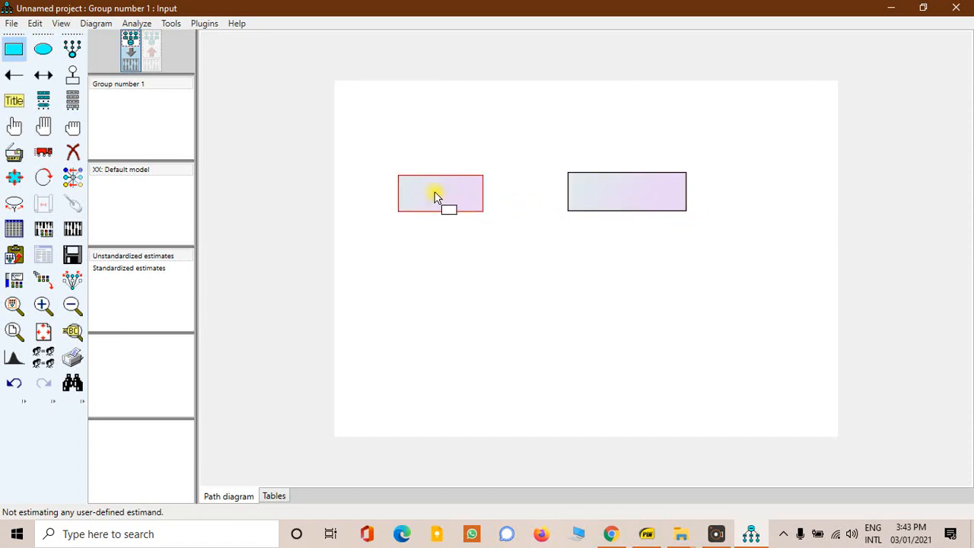
- Assign the data set variable AC (Attitudes Toward Coworkers) to the left observed variable
left_click(72, 102)
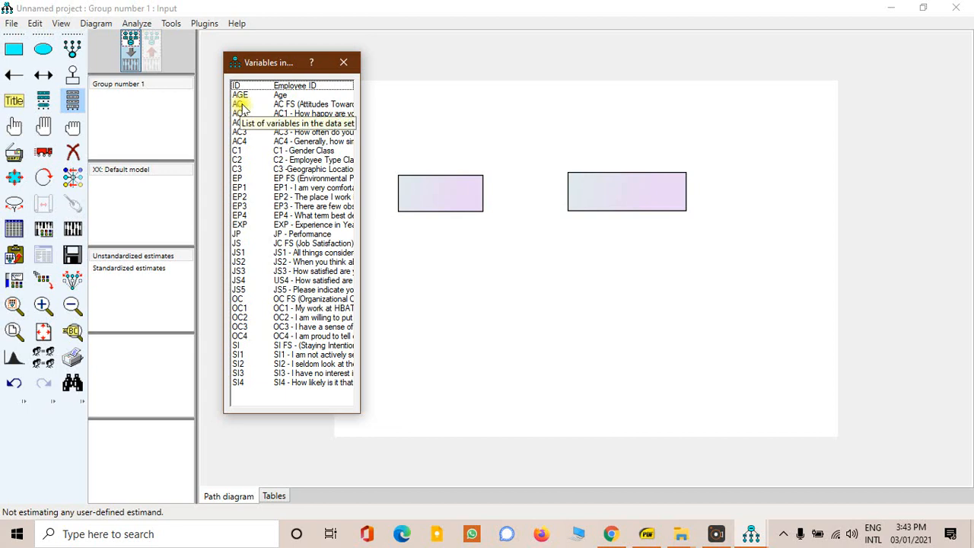
left_click_drag(280, 104, 431, 196)
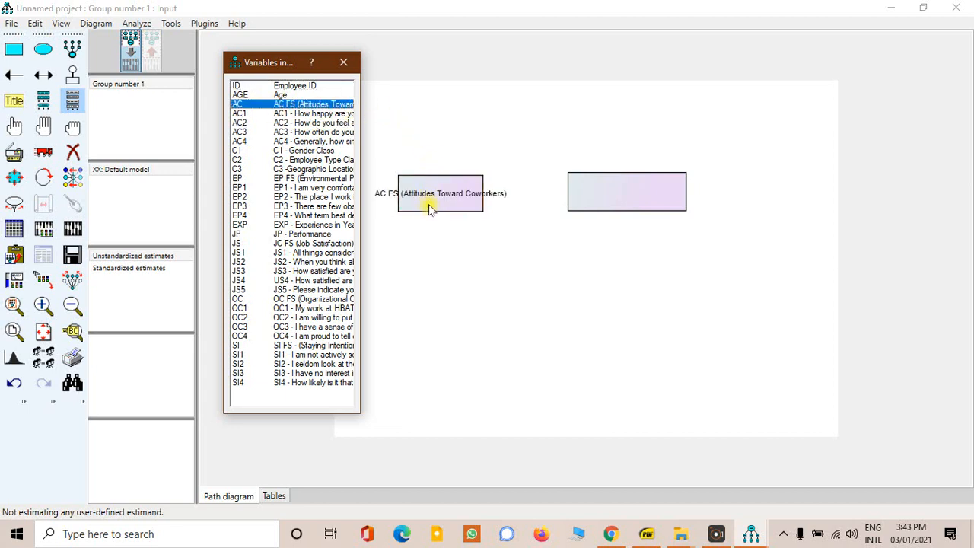
- Assign the data set variable OC (Organizational Commitment) to the right observed variable and close the variable list
left_click(299, 298)
left_click_drag(544, 255, 618, 196)
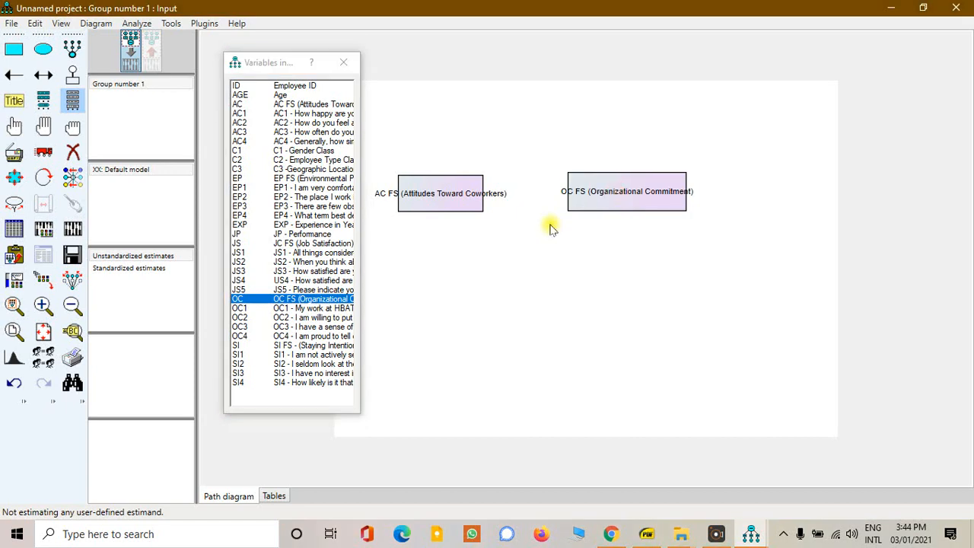
left_click(343, 62)
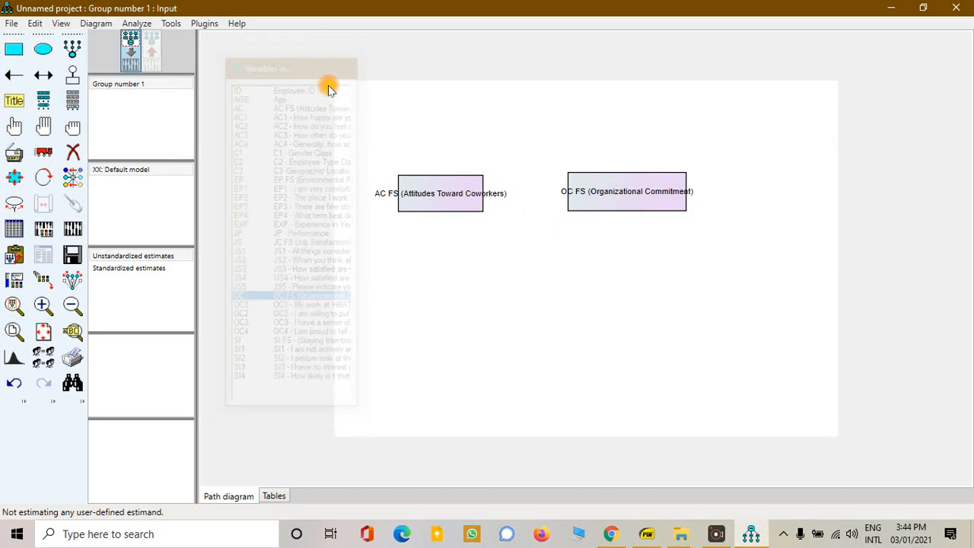
- Draw a one-way path from Attitudes Toward Coworkers to Organizational Commitment and widen both rectangles to fit their labels
left_click(14, 75)
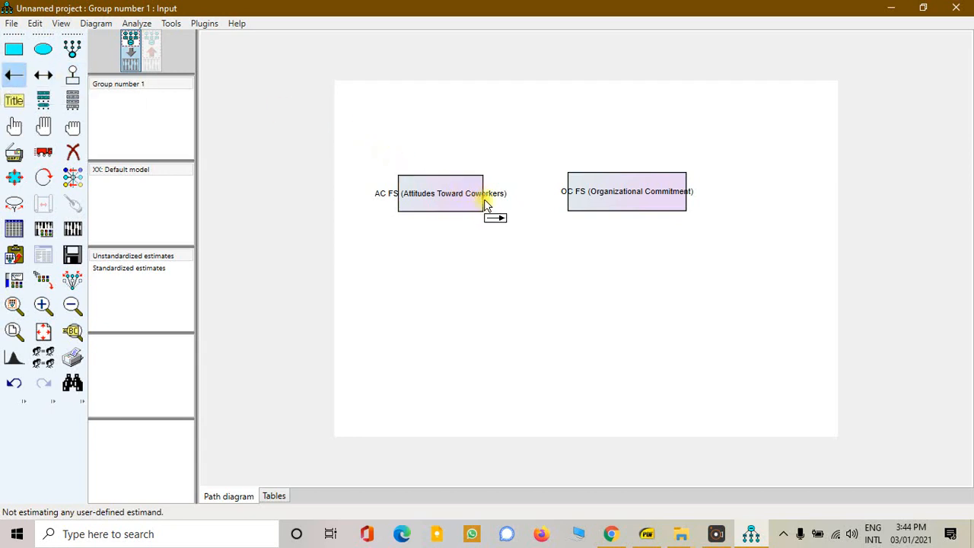
left_click_drag(484, 200, 570, 195)
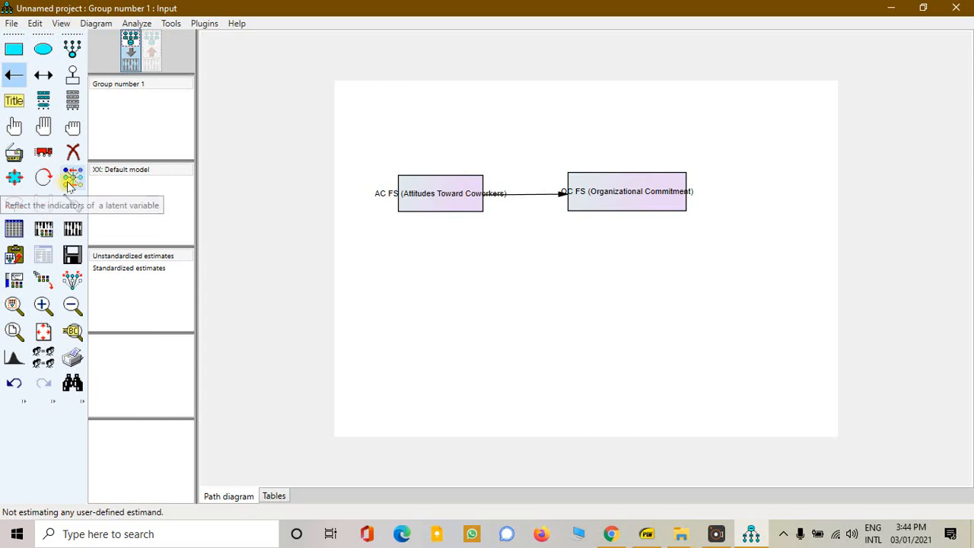
left_click(14, 176)
left_click_drag(413, 217, 365, 218)
left_click_drag(657, 206, 713, 212)
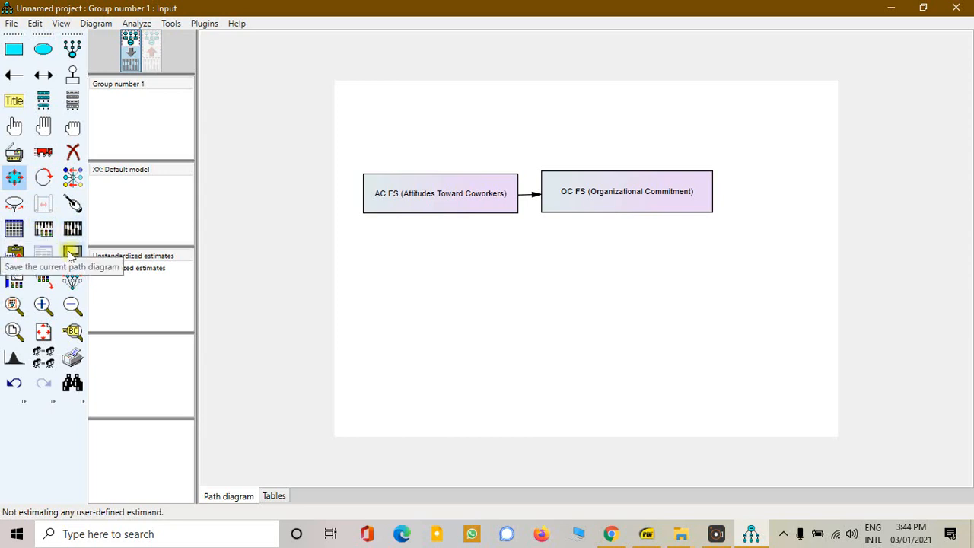
- Start saving the path diagram and browse to the MVDA folder inside Subjects Data
left_click(70, 255)
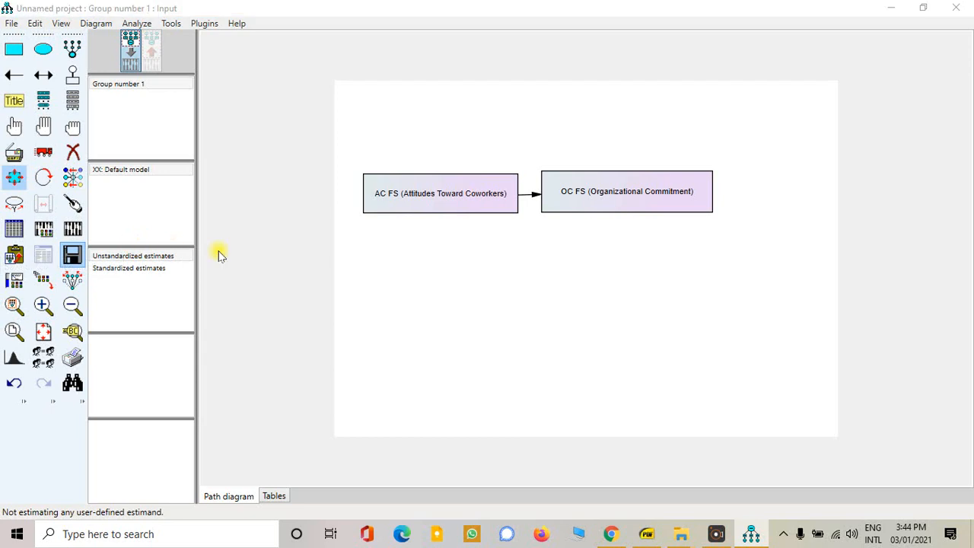
left_click_drag(395, 182, 401, 107)
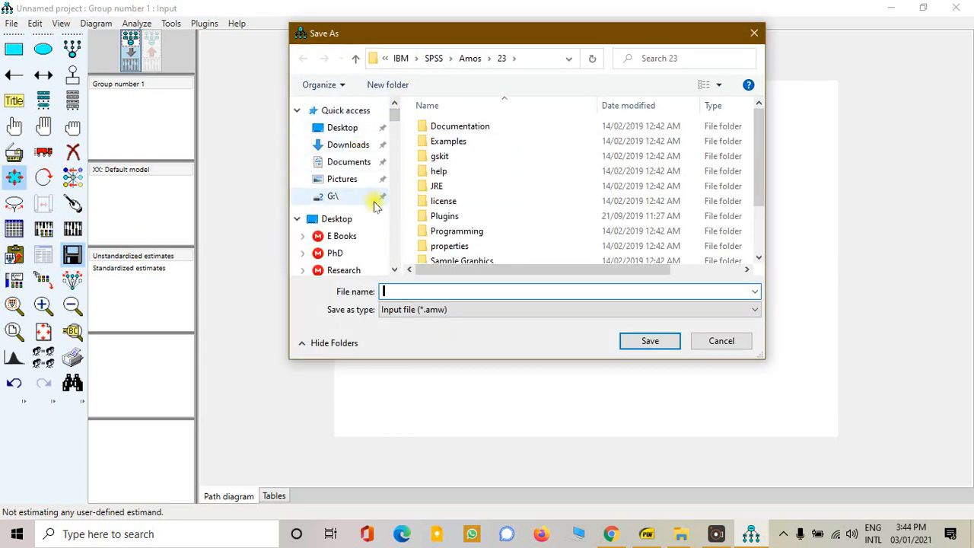
scroll(373, 202, "down", 2)
scroll(373, 205, "down", 2)
scroll(370, 205, "up", 2)
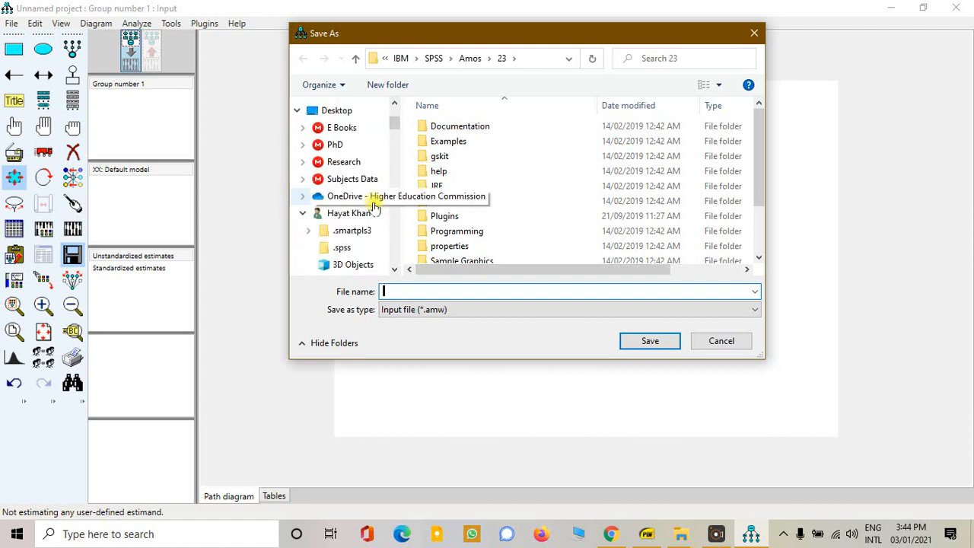
left_click(352, 179)
left_click(470, 171)
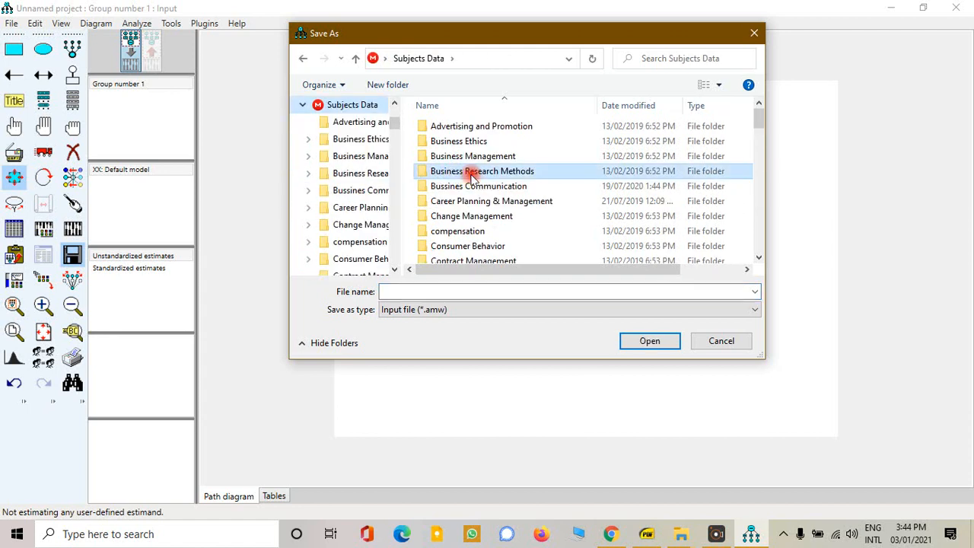
key("m")
key("m")
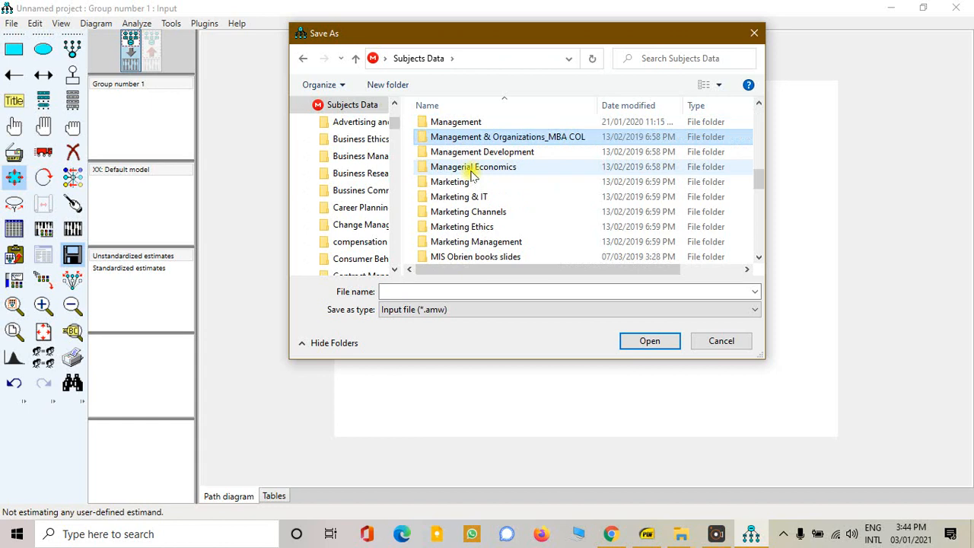
scroll(473, 201, "down", 8)
scroll(474, 199, "up", 2)
scroll(473, 201, "down", 2)
scroll(473, 204, "up", 5)
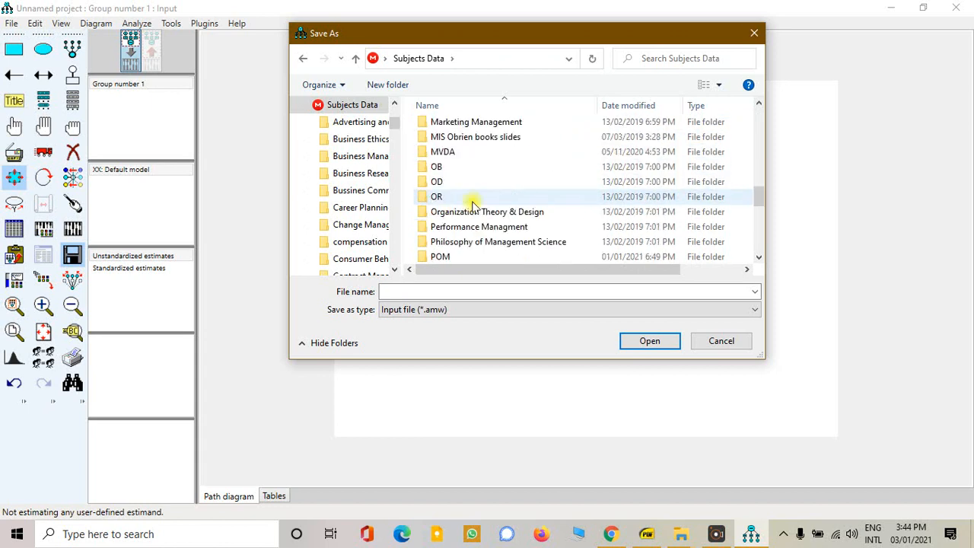
double_click(437, 150)
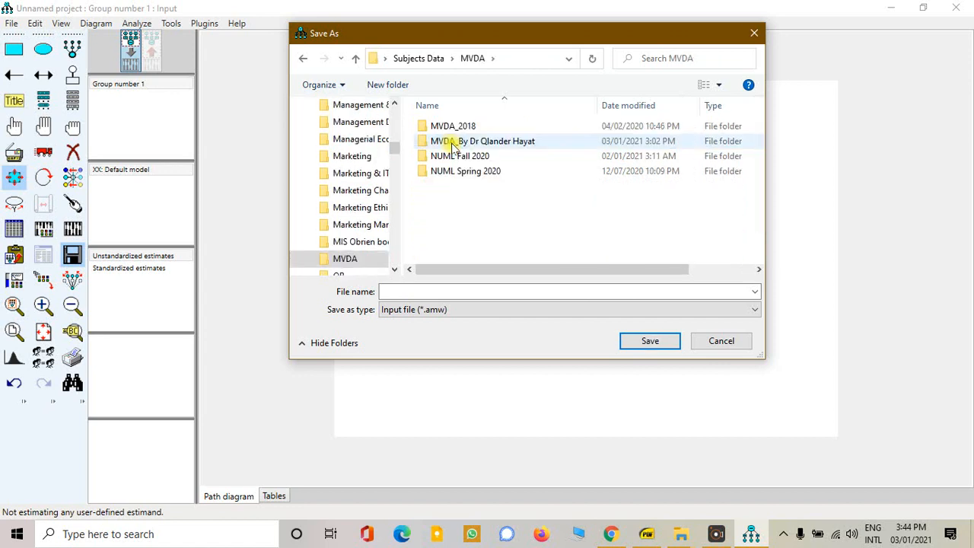
- Save the path diagram as Structural Model 1 in the Analysis folder of Lecture No 7_SEM with AMOS
double_click(474, 142)
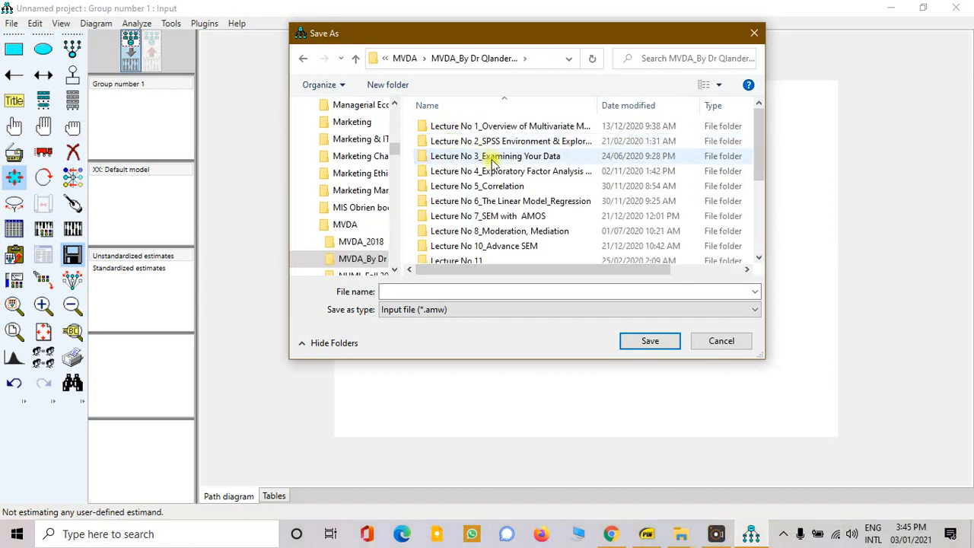
double_click(515, 218)
double_click(445, 127)
left_click(387, 291)
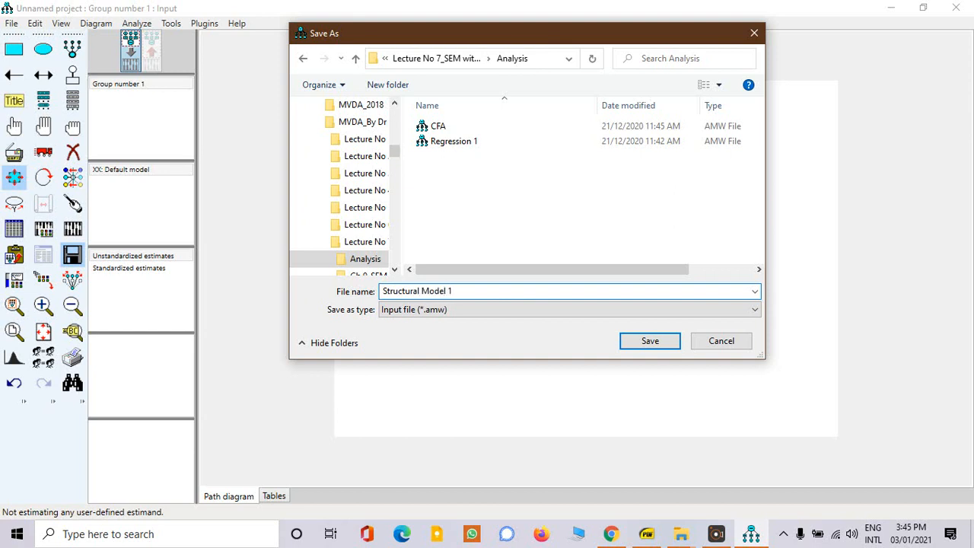
left_click(658, 341)
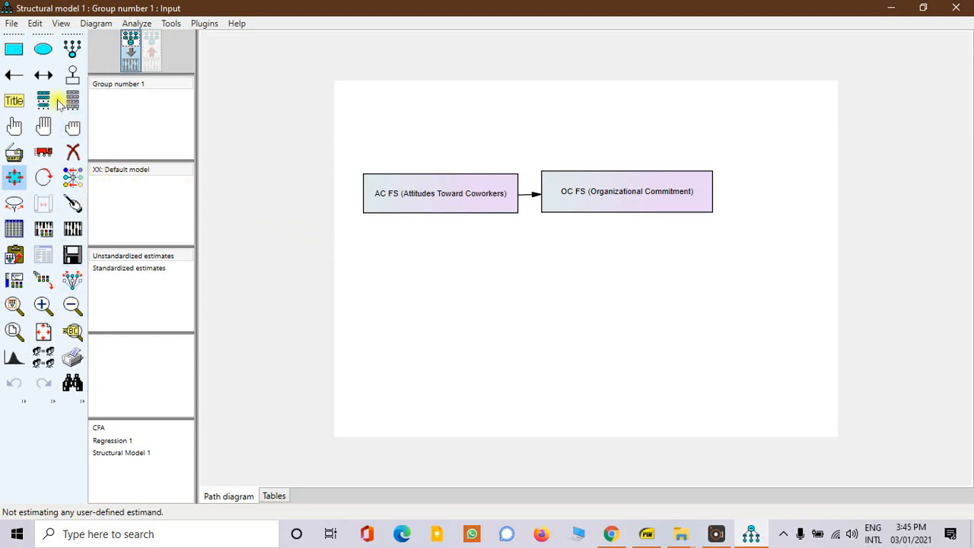
- Add the bold figure caption "Regression Analysis" at font size 24, centered on the page
left_click(13, 100)
left_click(452, 95)
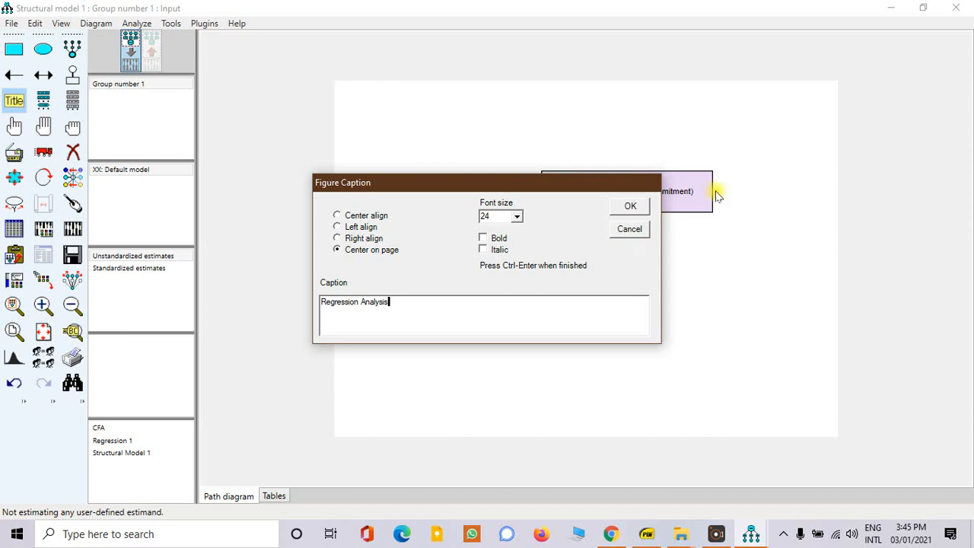
left_click(483, 239)
left_click(629, 206)
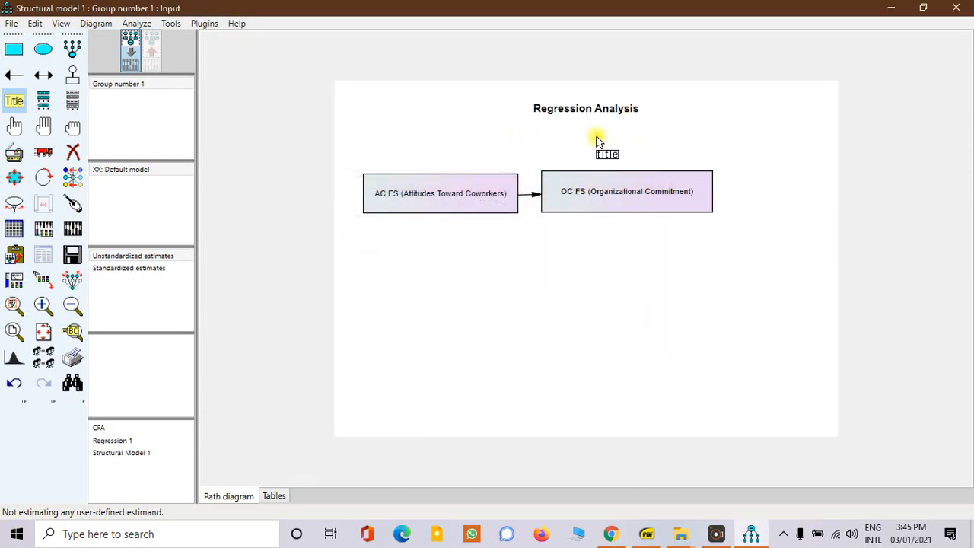
- Select all objects and move the diagram down and to the right, toward the middle of the page
left_click(44, 125)
left_click(44, 151)
left_click_drag(576, 198, 639, 249)
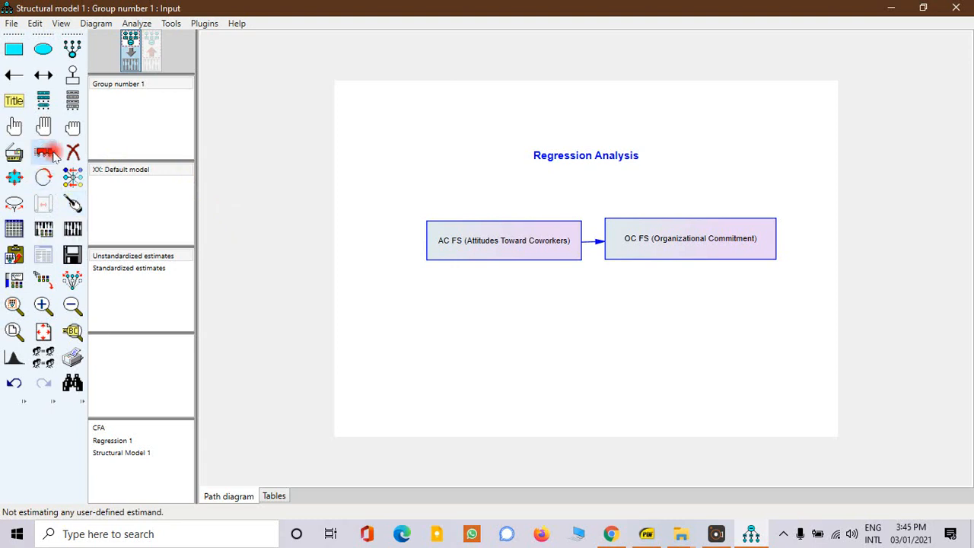
- Touch up the Organizational Commitment variable and run the MagiClean plugin to tidy the diagram's layout
left_click(73, 203)
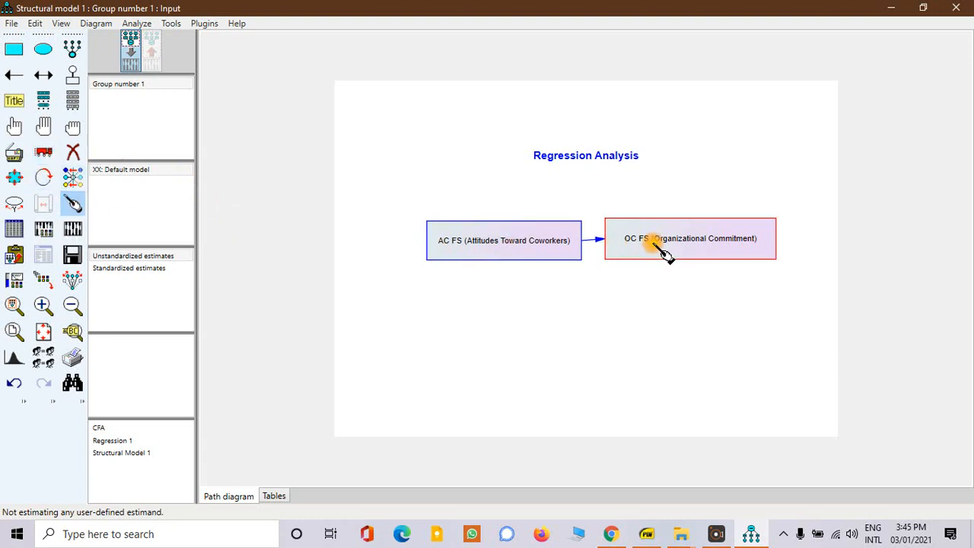
left_click(207, 23)
left_click(204, 24)
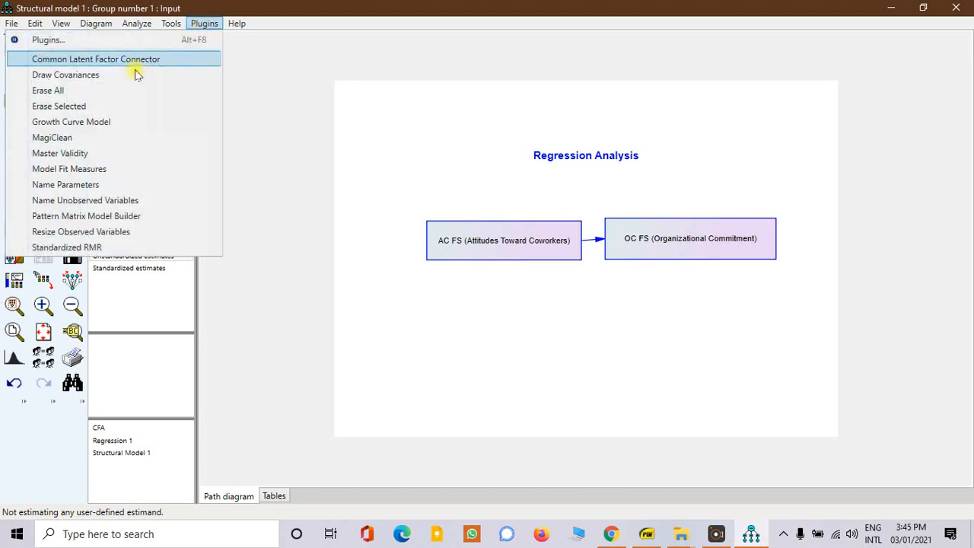
left_click(81, 138)
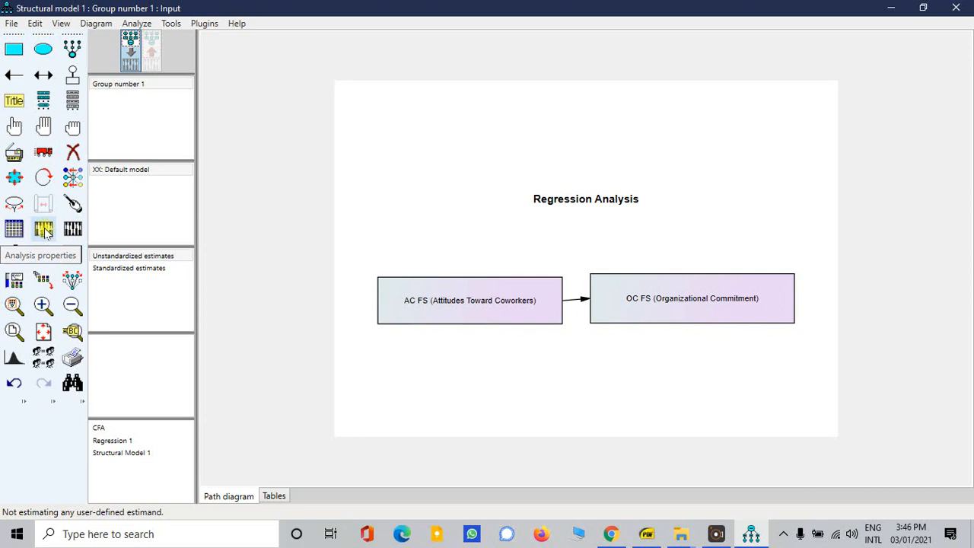
- In the analysis properties, use maximum likelihood estimation and enable estimating means and intercepts
left_click(44, 232)
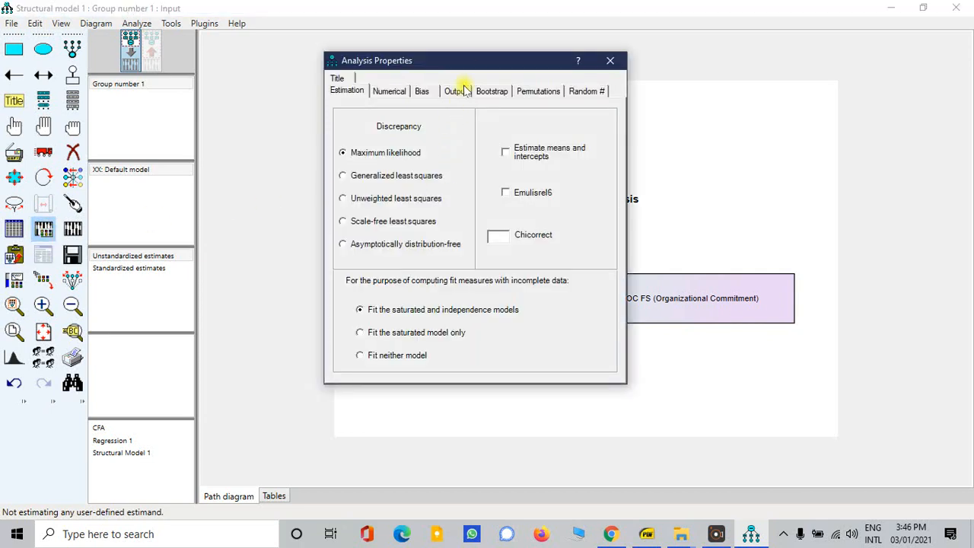
left_click_drag(467, 61, 401, 69)
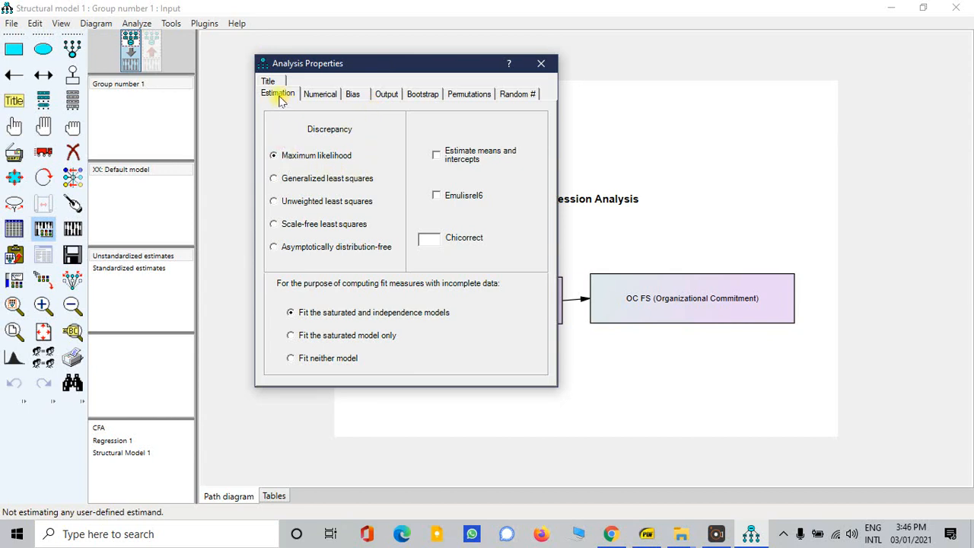
left_click(274, 156)
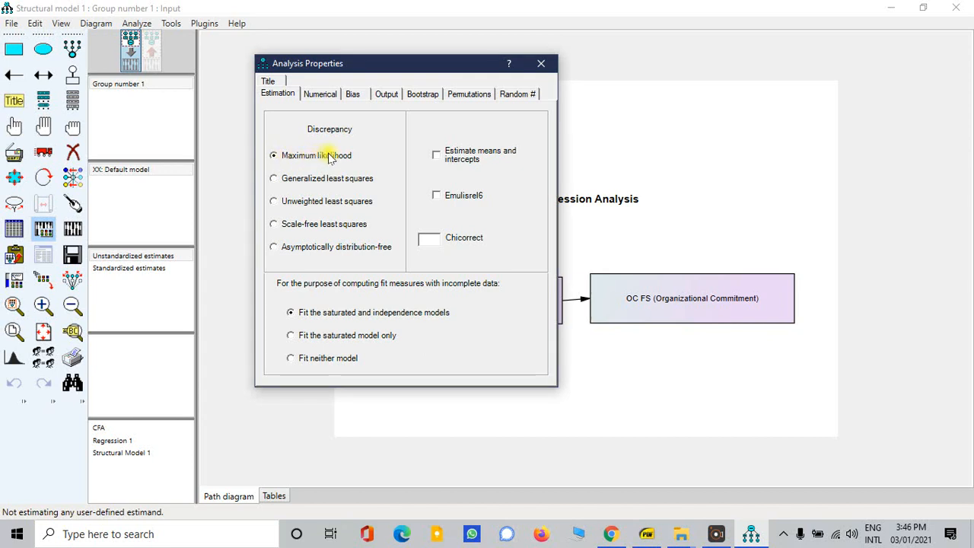
left_click(437, 157)
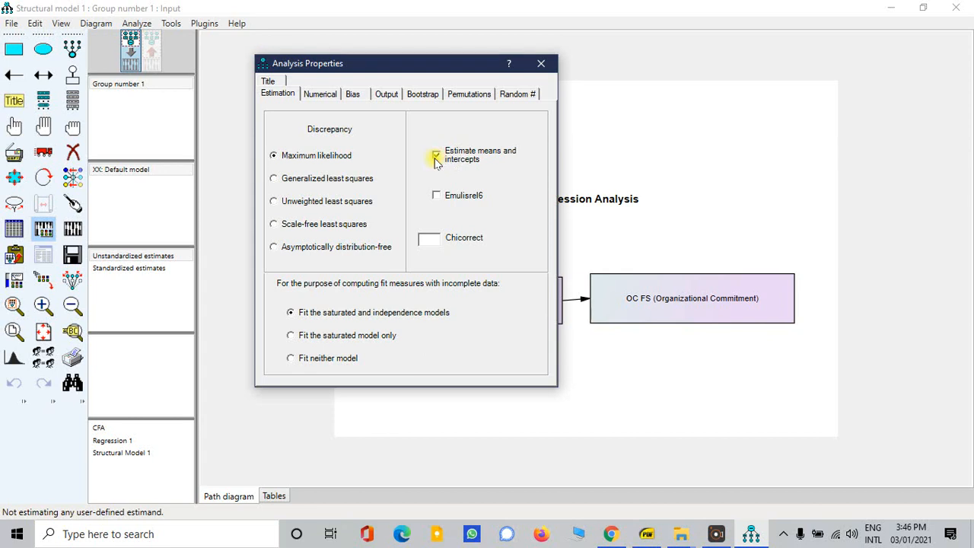
- Request indirect, direct & total effects, standardized estimates, covariances and correlations of estimates, and tests for normality and outliers in the output; close the analysis properties
left_click(386, 95)
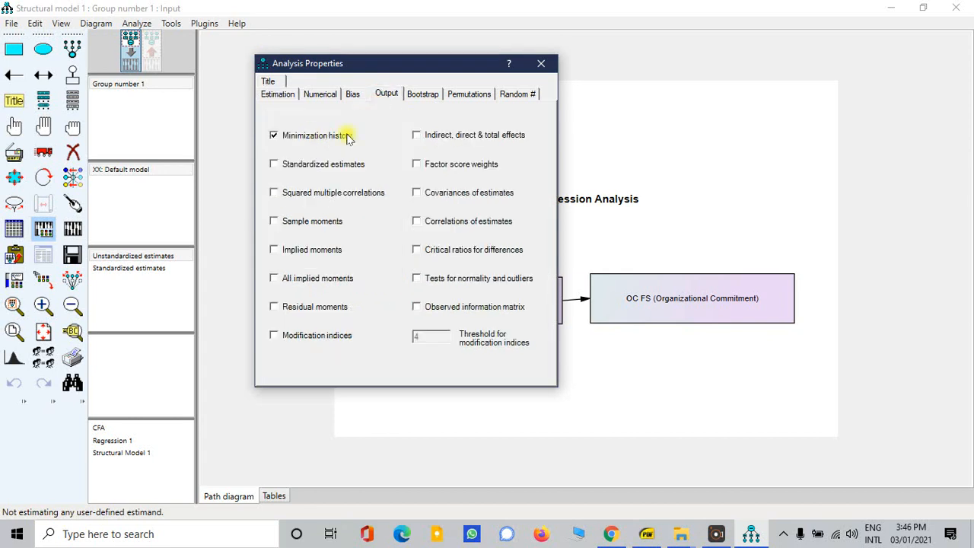
left_click(416, 135)
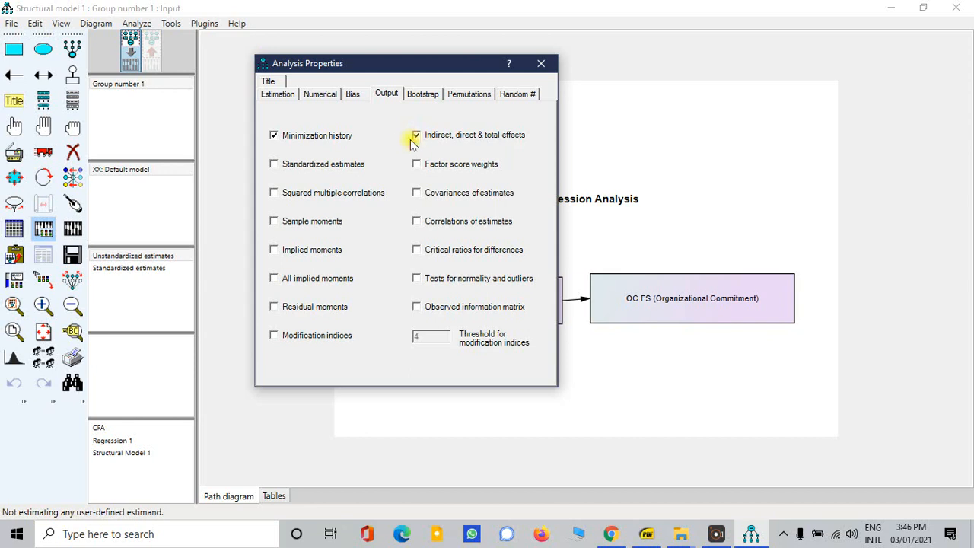
left_click(299, 165)
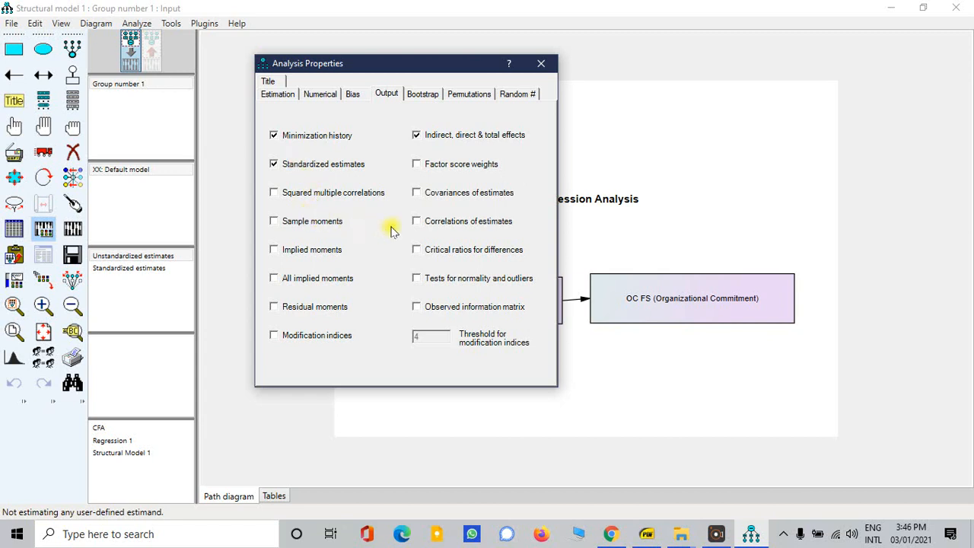
left_click(417, 195)
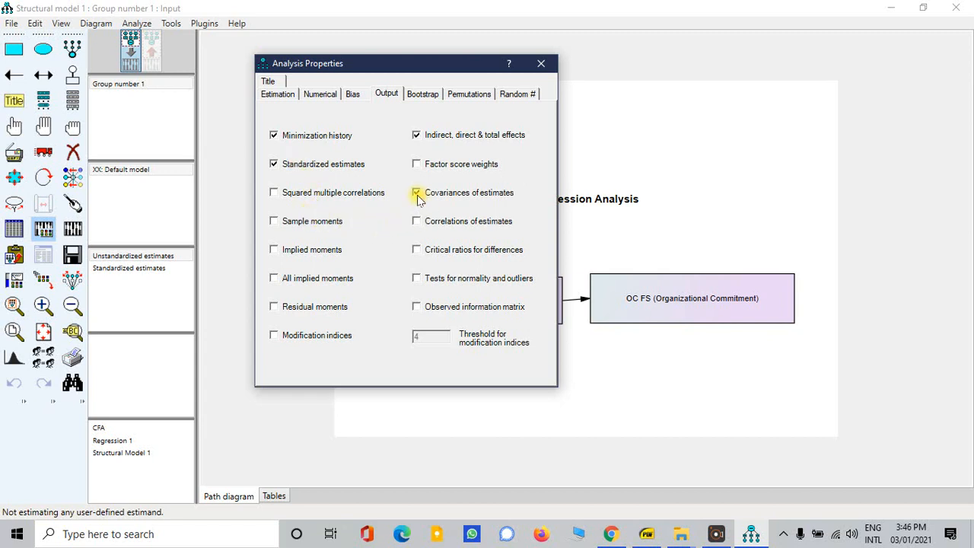
left_click(418, 221)
left_click(417, 280)
left_click(544, 65)
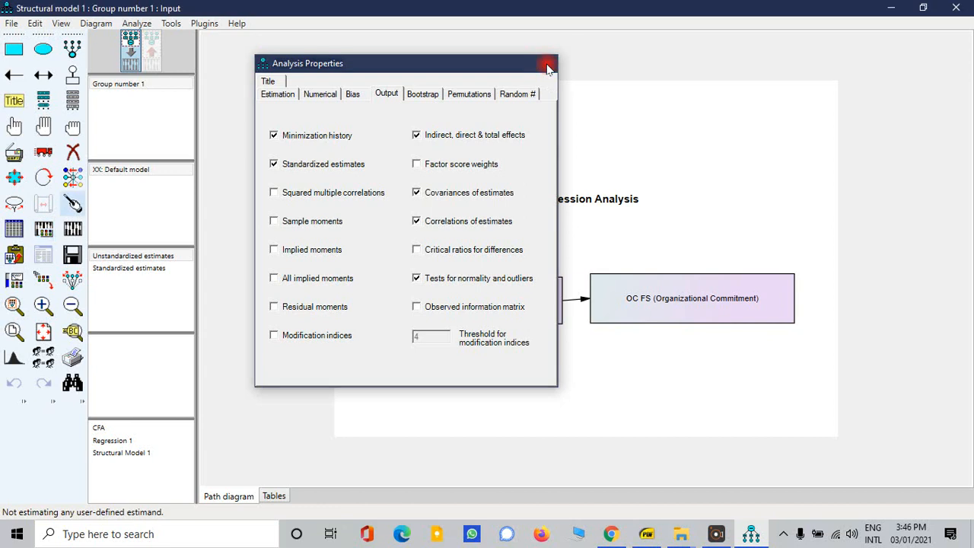